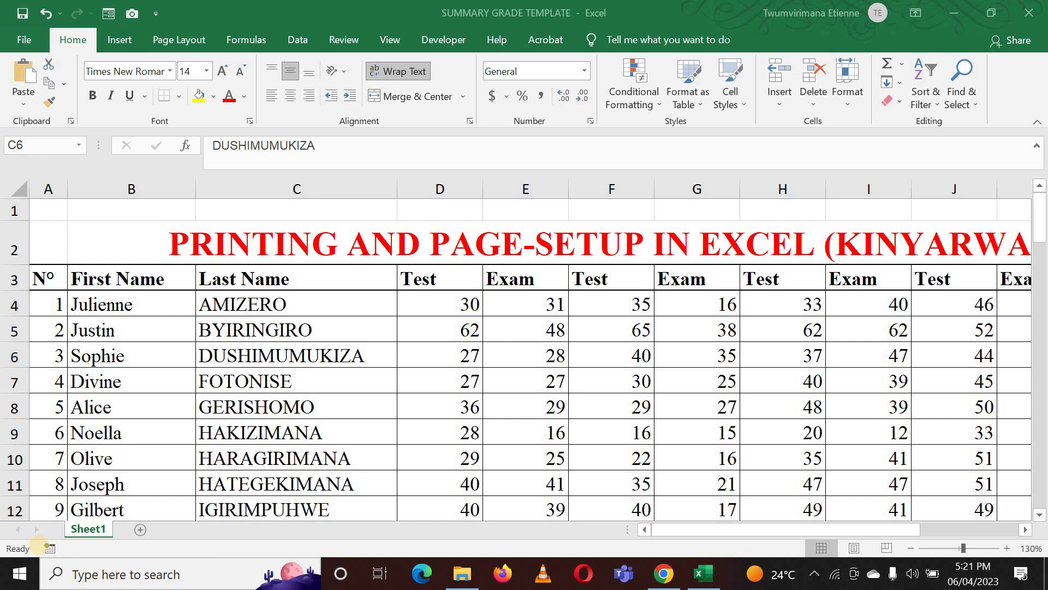
Step: Browse the grade sheet, scrolling and dragging through its rows
{"action": "left_click", "coordinate": [41, 550]}
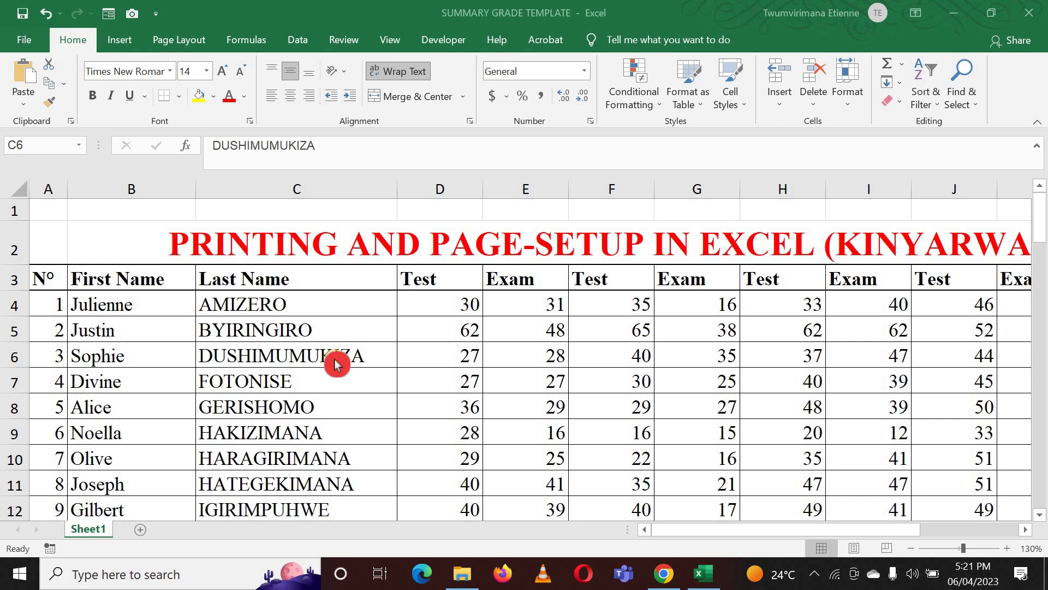
{"action": "left_click", "coordinate": [459, 410]}
{"action": "left_click", "coordinate": [557, 413]}
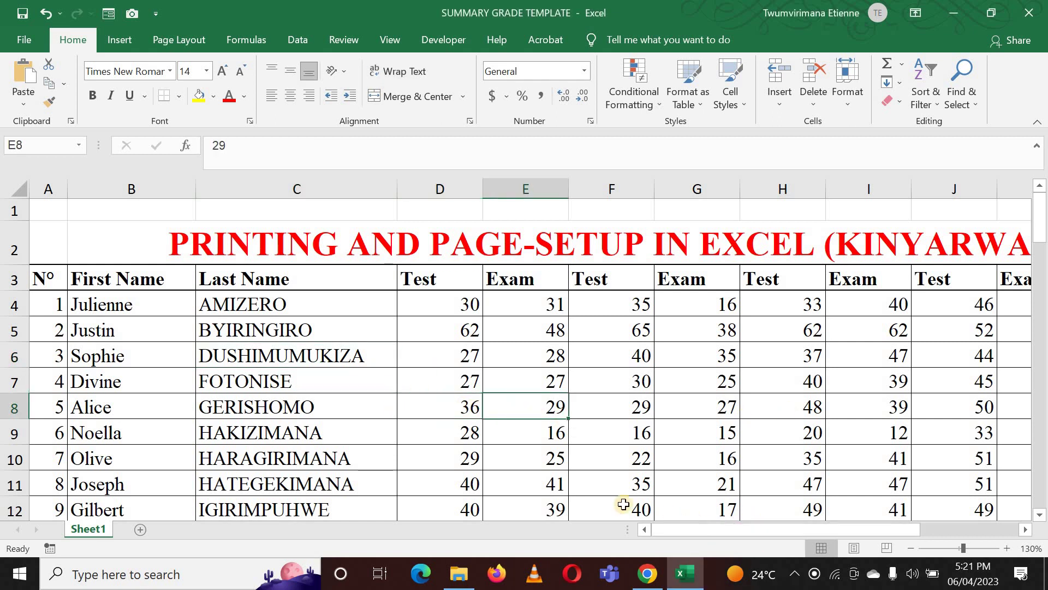
{"action": "scroll", "coordinate": [510, 447], "scroll_direction": "down", "scroll_amount": 1}
{"action": "scroll", "coordinate": [511, 446], "scroll_direction": "down", "scroll_amount": 2}
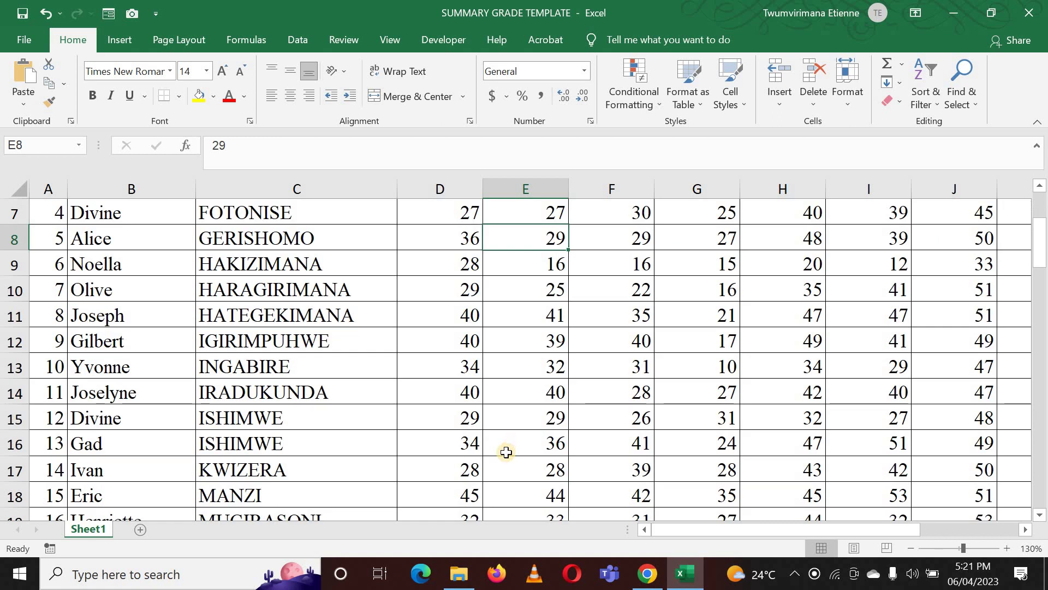
{"action": "scroll", "coordinate": [505, 450], "scroll_direction": "up", "scroll_amount": 2}
{"action": "left_click_drag", "start_coordinate": [670, 531], "coordinate": [775, 547]}
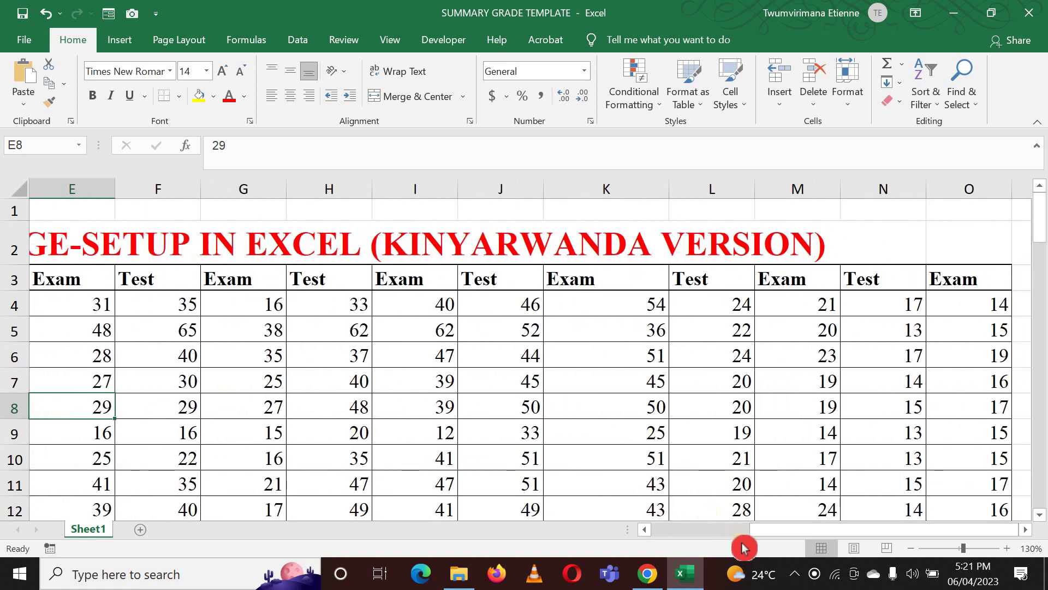
{"action": "left_click_drag", "start_coordinate": [775, 548], "coordinate": [613, 557]}
{"action": "scroll", "coordinate": [244, 375], "scroll_direction": "down", "scroll_amount": 2}
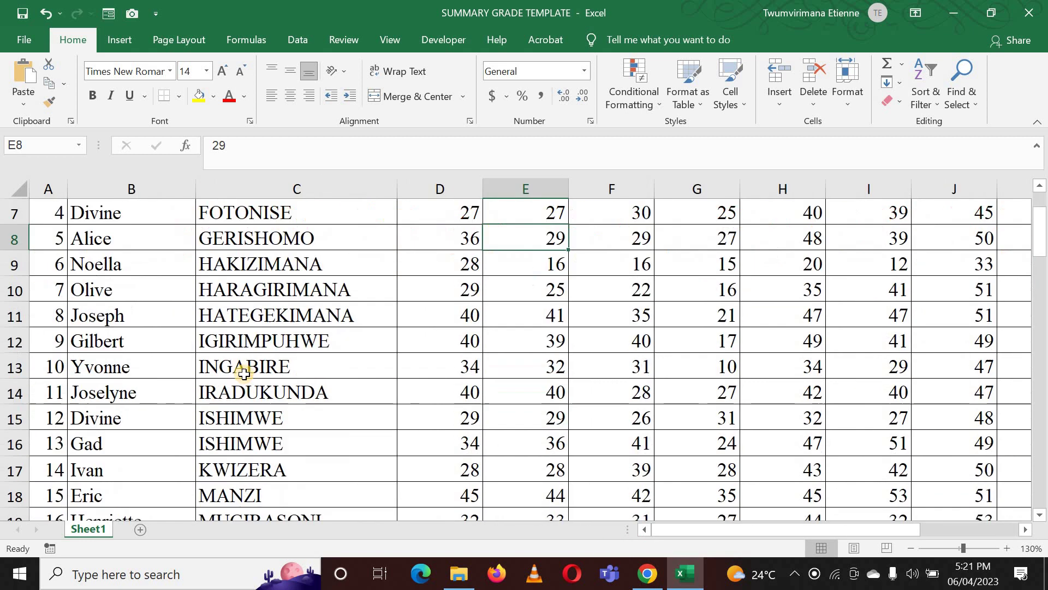
{"action": "scroll", "coordinate": [244, 374], "scroll_direction": "down", "scroll_amount": 1}
{"action": "scroll", "coordinate": [244, 374], "scroll_direction": "up", "scroll_amount": 2}
{"action": "scroll", "coordinate": [244, 374], "scroll_direction": "down", "scroll_amount": 2}
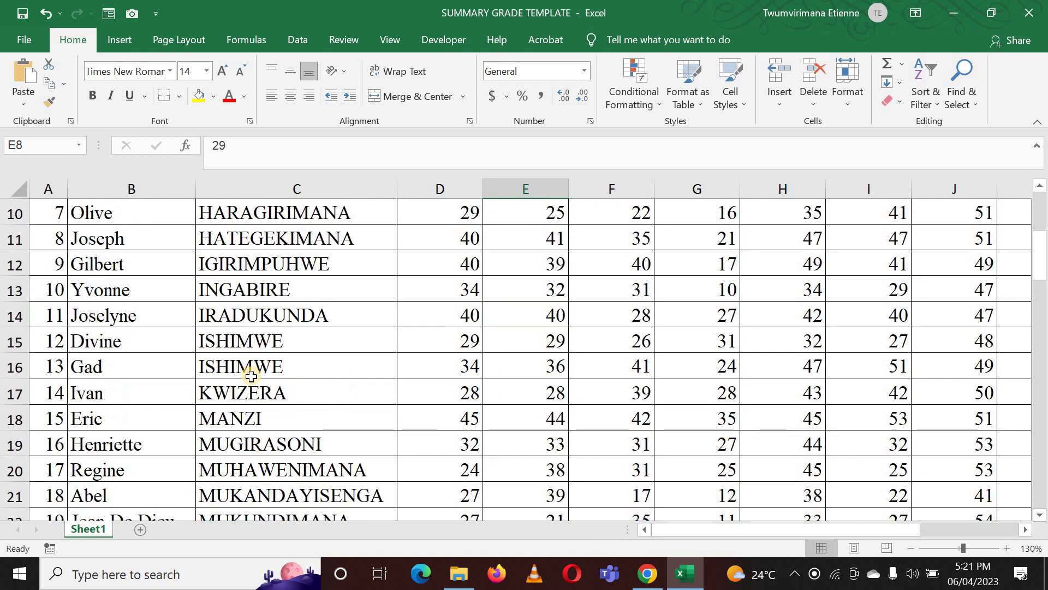
{"action": "scroll", "coordinate": [244, 377], "scroll_direction": "up", "scroll_amount": 3}
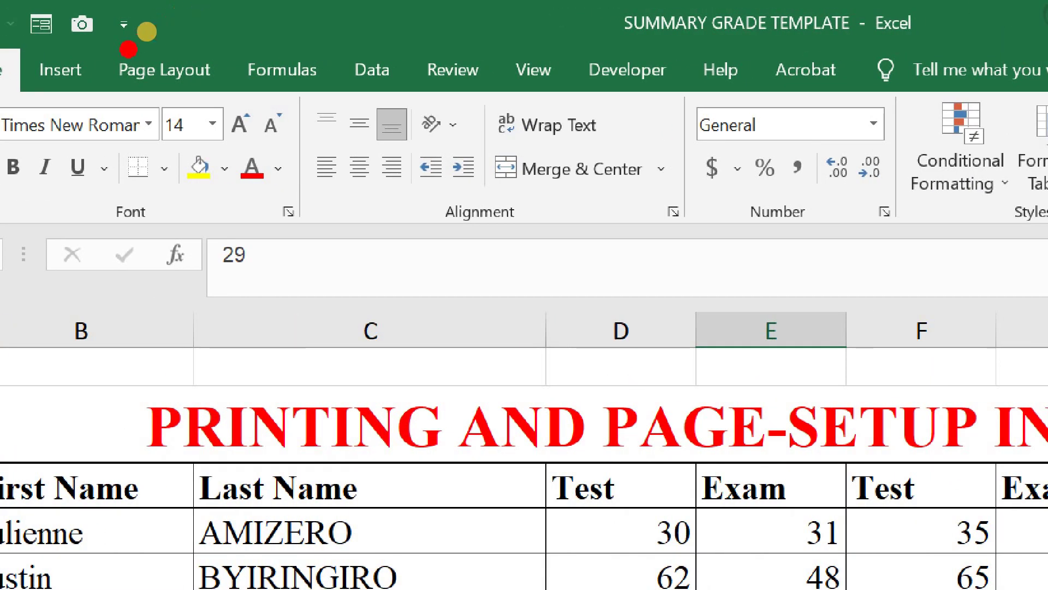
Step: Switch the ribbon to the Page Layout tab to reach the Page Setup group
{"action": "mouse_move", "coordinate": [108, 55]}
{"action": "left_mouse_down"}
{"action": "mouse_move", "coordinate": [173, 31]}
{"action": "mouse_move", "coordinate": [89, 63]}
{"action": "left_mouse_up"}
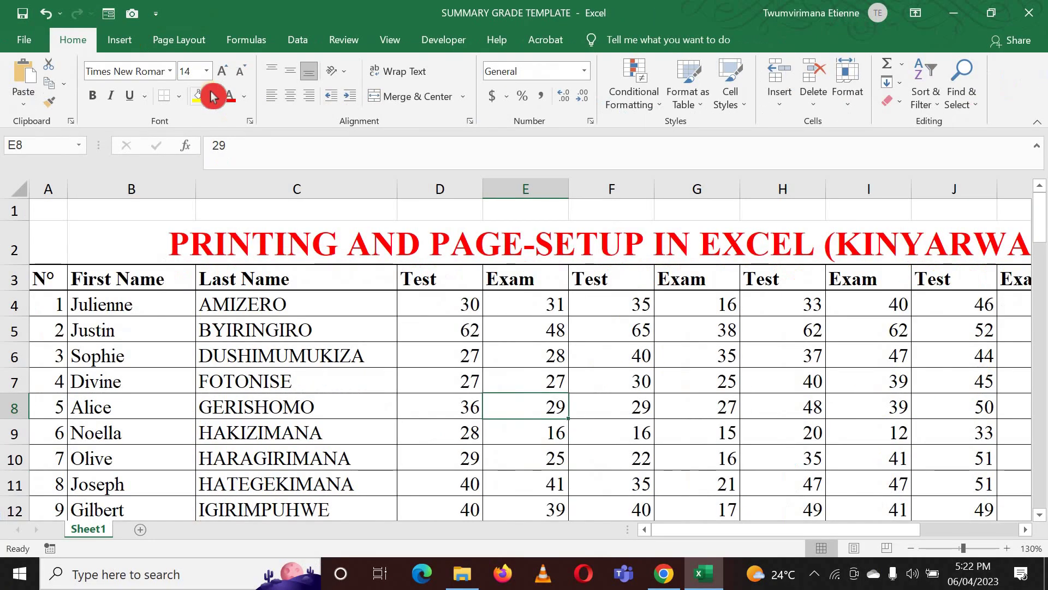
{"action": "left_click", "coordinate": [179, 39]}
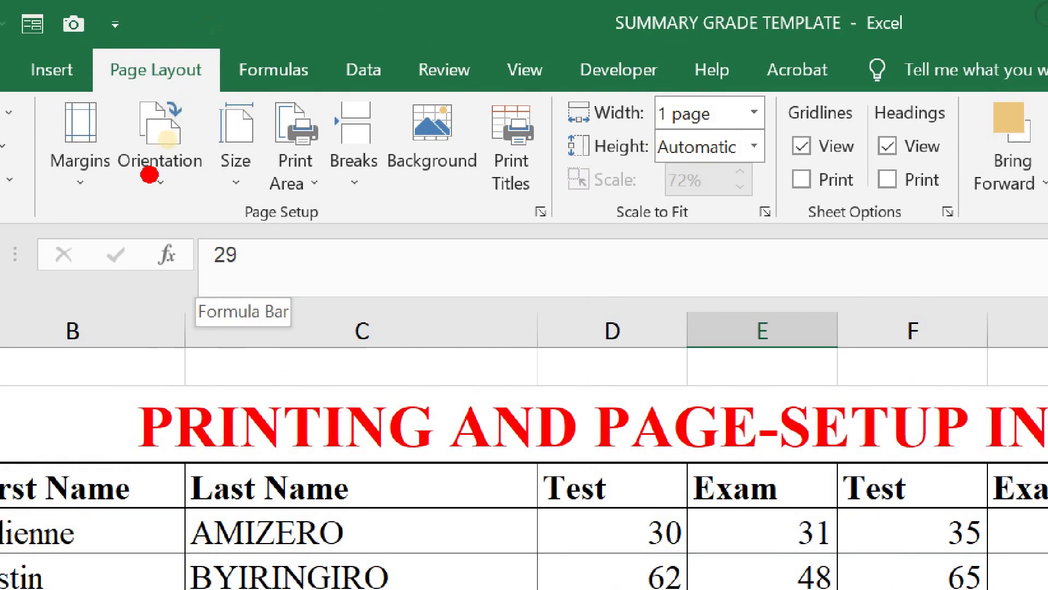
{"action": "left_click_drag", "start_coordinate": [63, 184], "coordinate": [556, 193]}
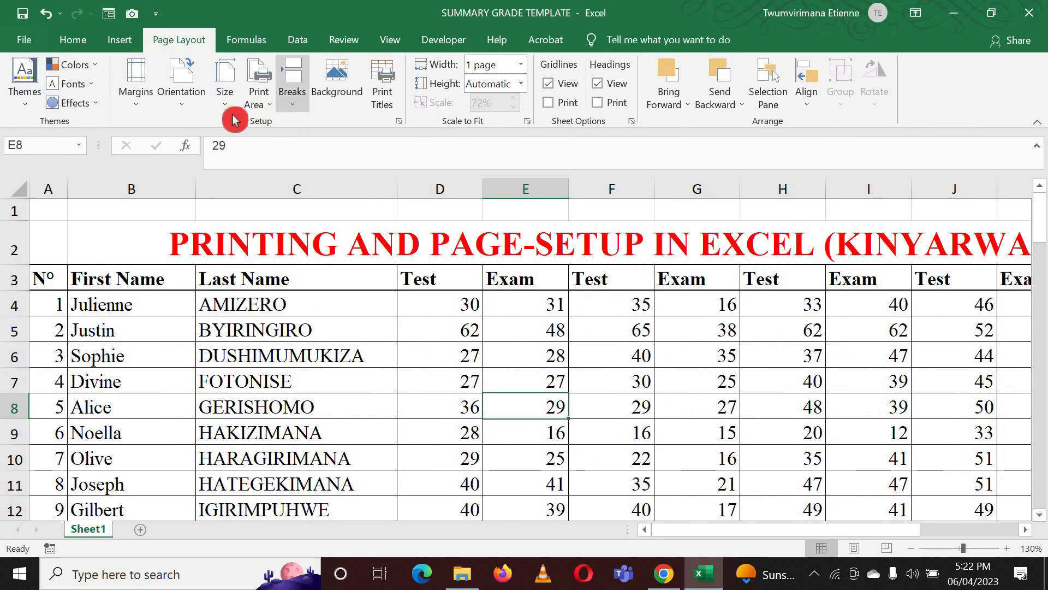
Step: Open the Page Setup dialog through Margins > Custom Margins
{"action": "left_click", "coordinate": [136, 107]}
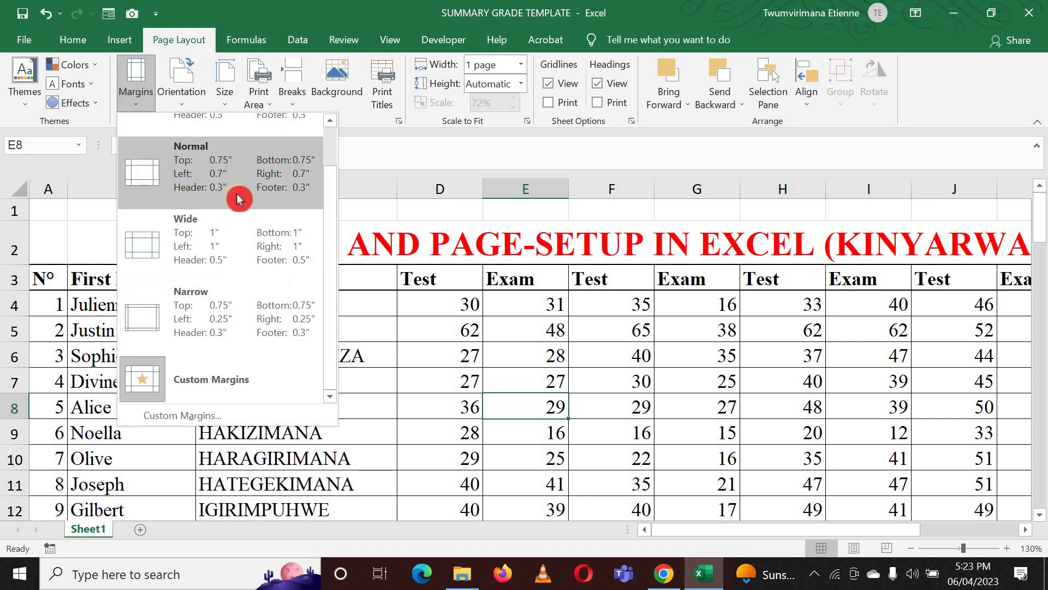
{"action": "scroll", "coordinate": [237, 194], "scroll_direction": "up", "scroll_amount": 1}
{"action": "scroll", "coordinate": [219, 306], "scroll_direction": "down", "scroll_amount": 1}
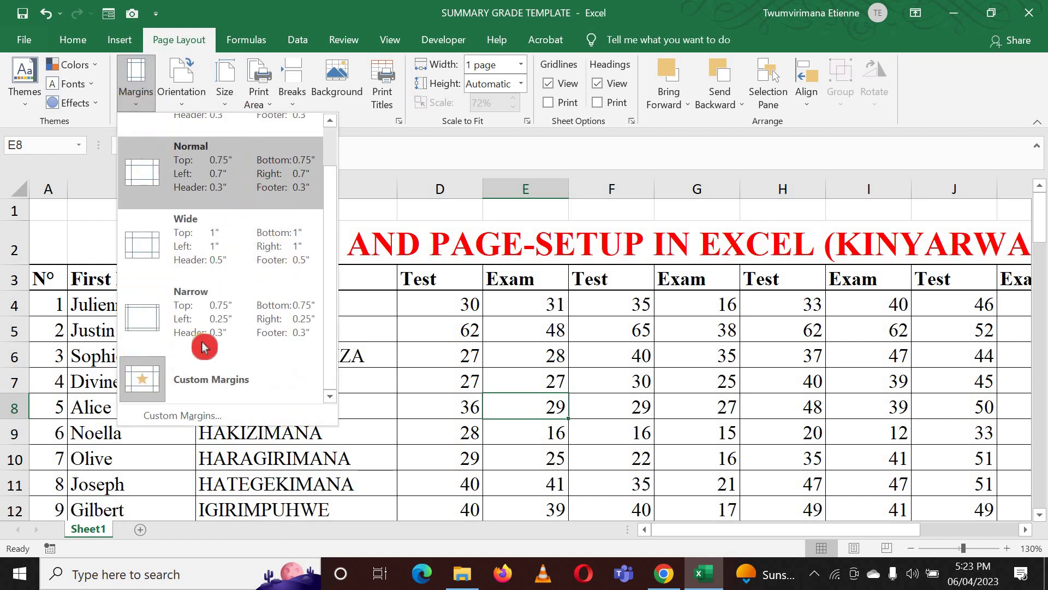
{"action": "left_click", "coordinate": [204, 417]}
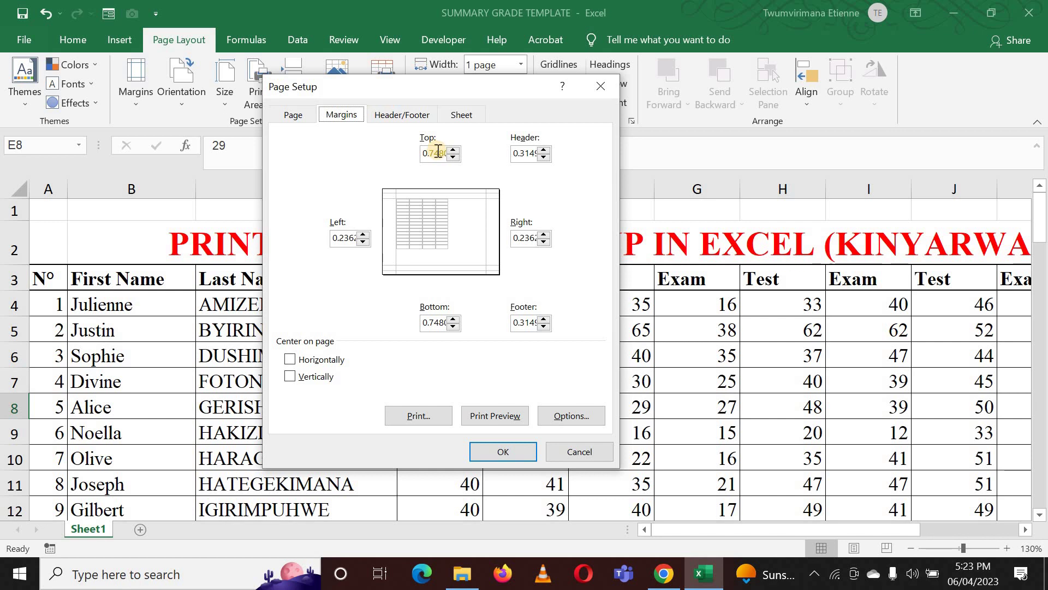
{"action": "left_click", "coordinate": [451, 158]}
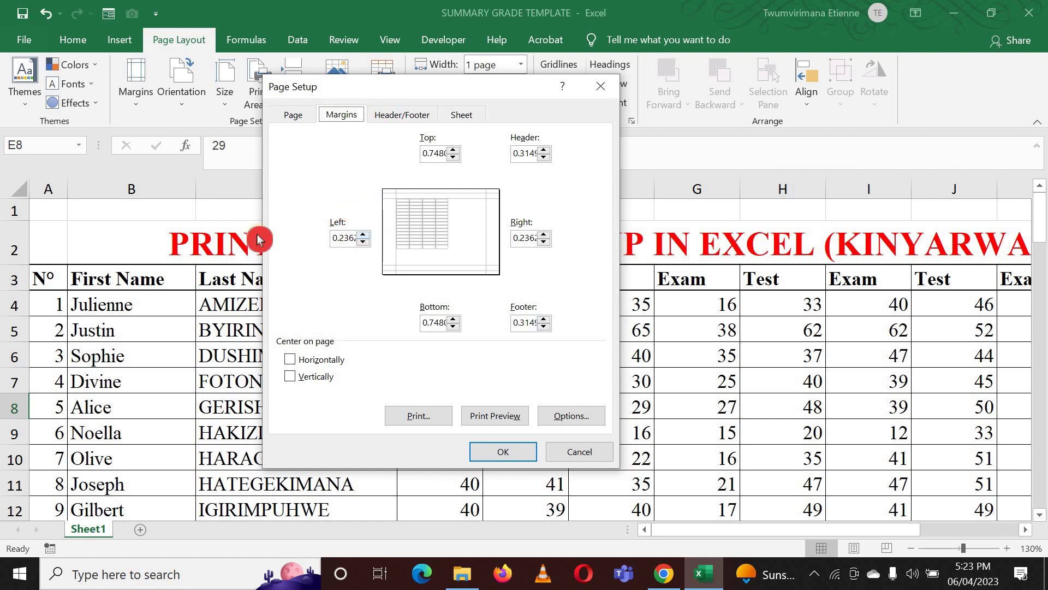
Step: Nudge the bottom margin to 0.498 and back so it stays at 0.748, then review page options
{"action": "left_click", "coordinate": [453, 318]}
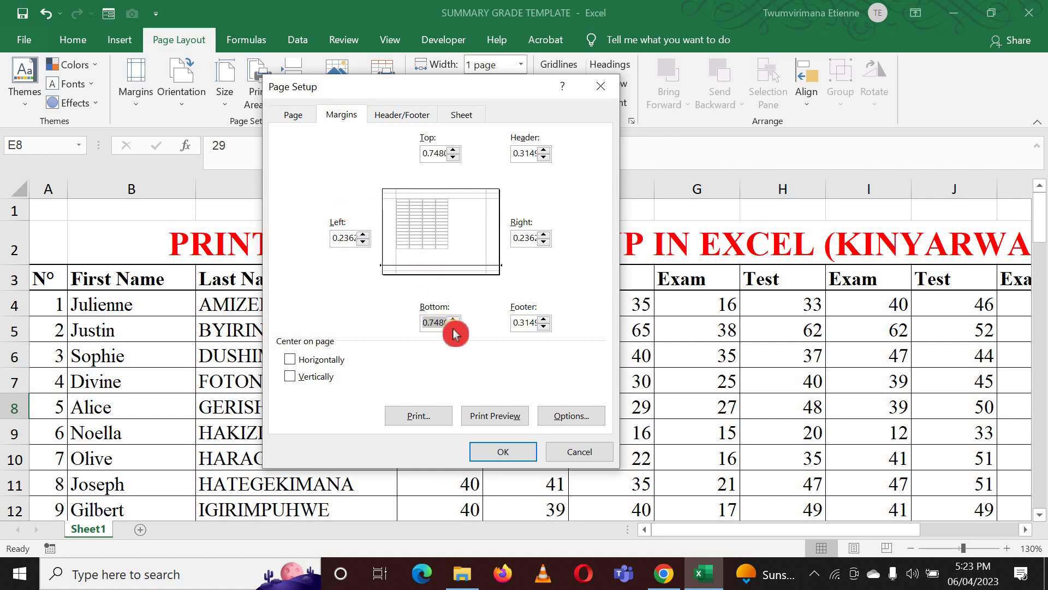
{"action": "left_click", "coordinate": [453, 326]}
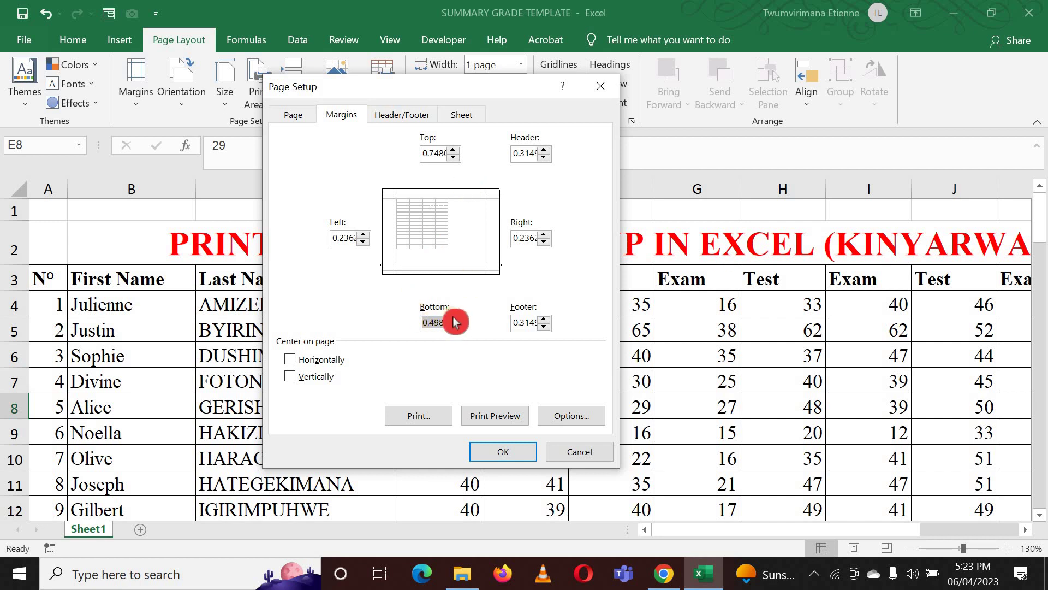
{"action": "left_click", "coordinate": [454, 318]}
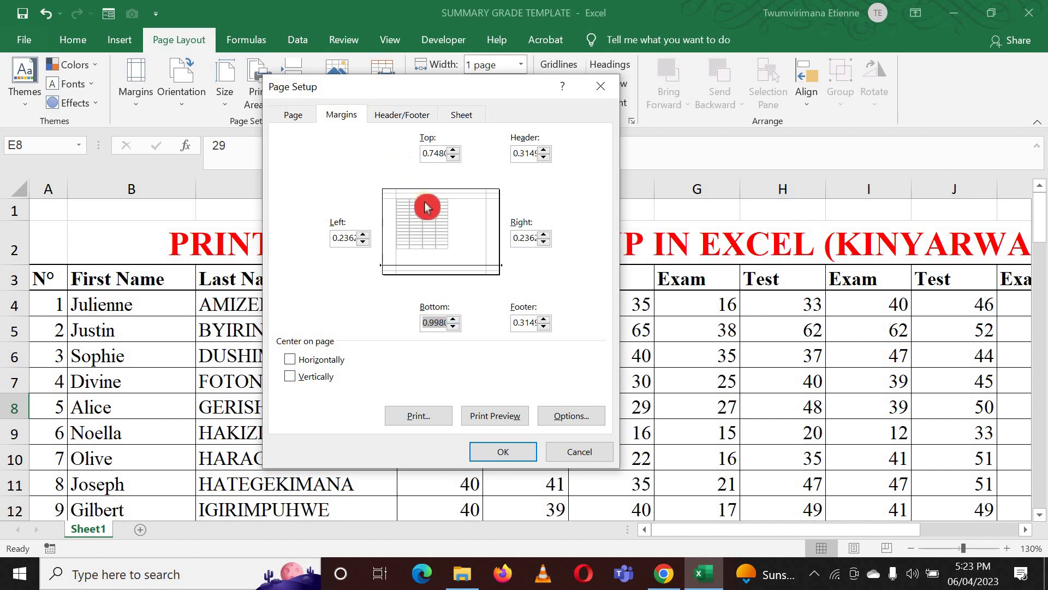
{"action": "left_click", "coordinate": [454, 326]}
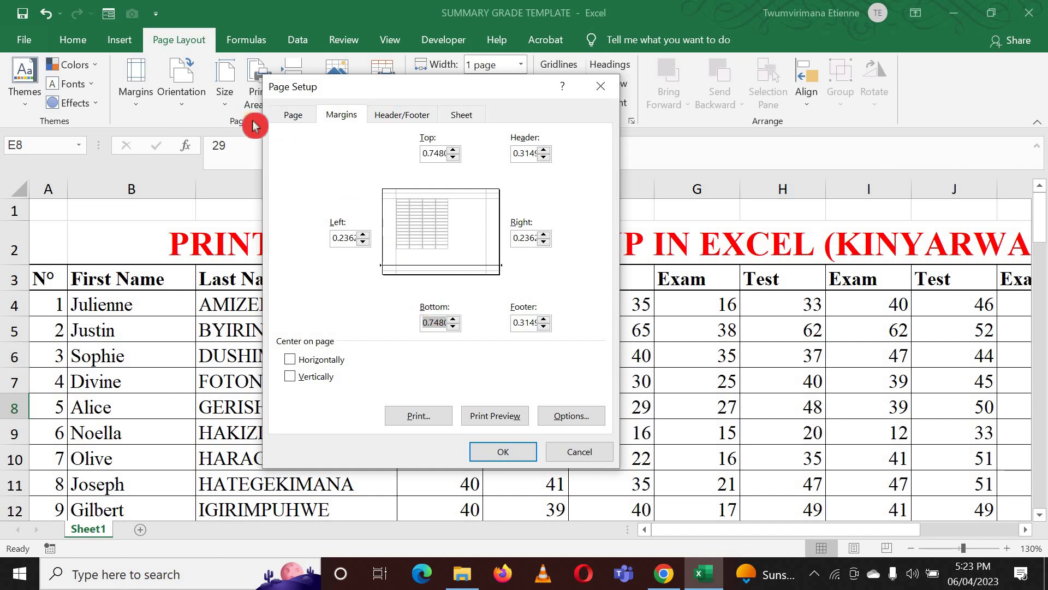
{"action": "left_click", "coordinate": [294, 118]}
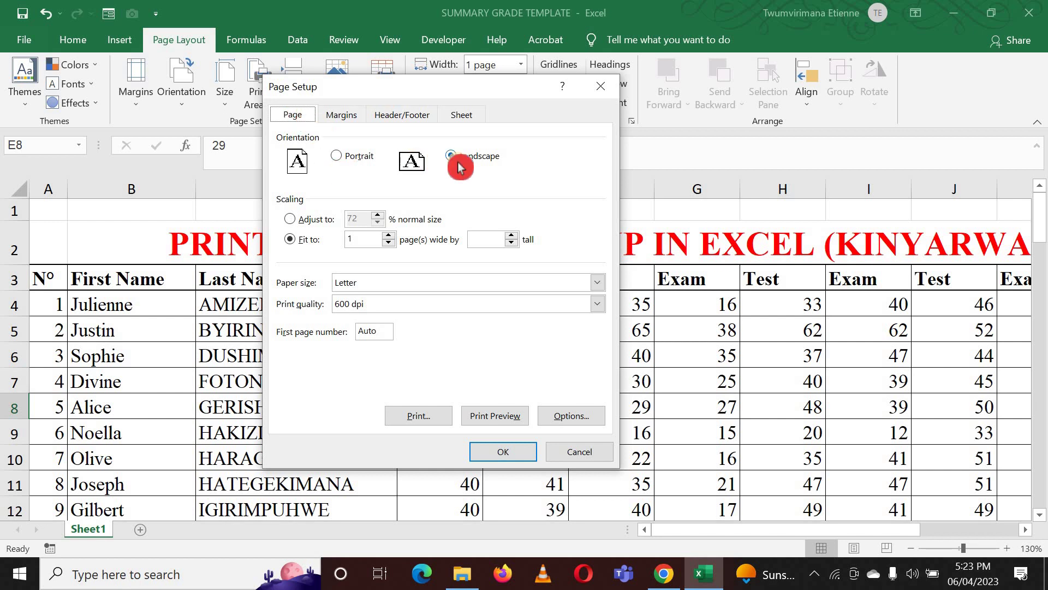
Step: Try portrait, then keep the page landscape and check the Header/Footer settings, both none
{"action": "left_click", "coordinate": [338, 157]}
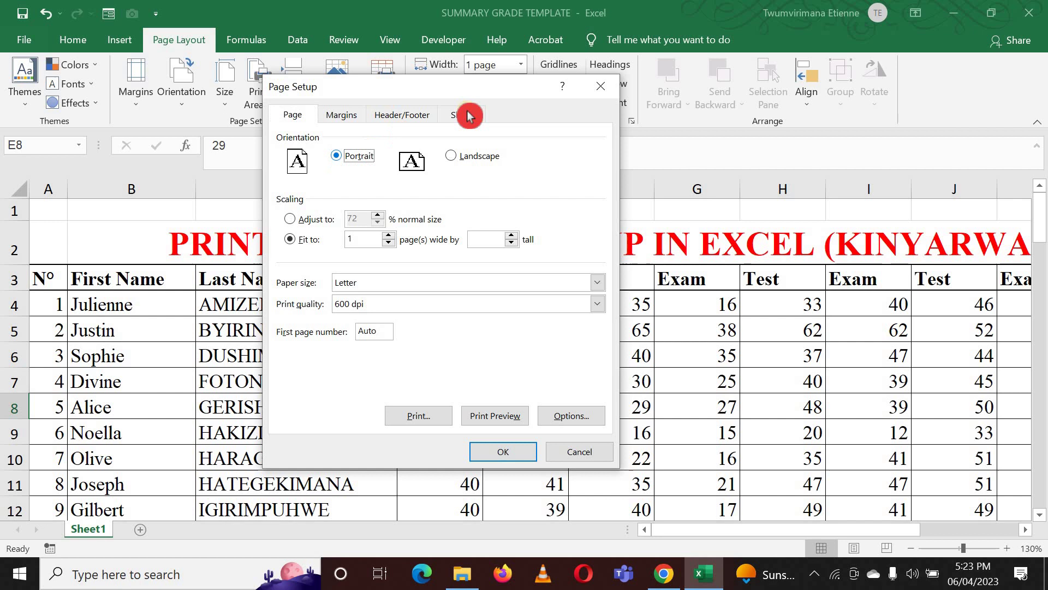
{"action": "left_click", "coordinate": [451, 156]}
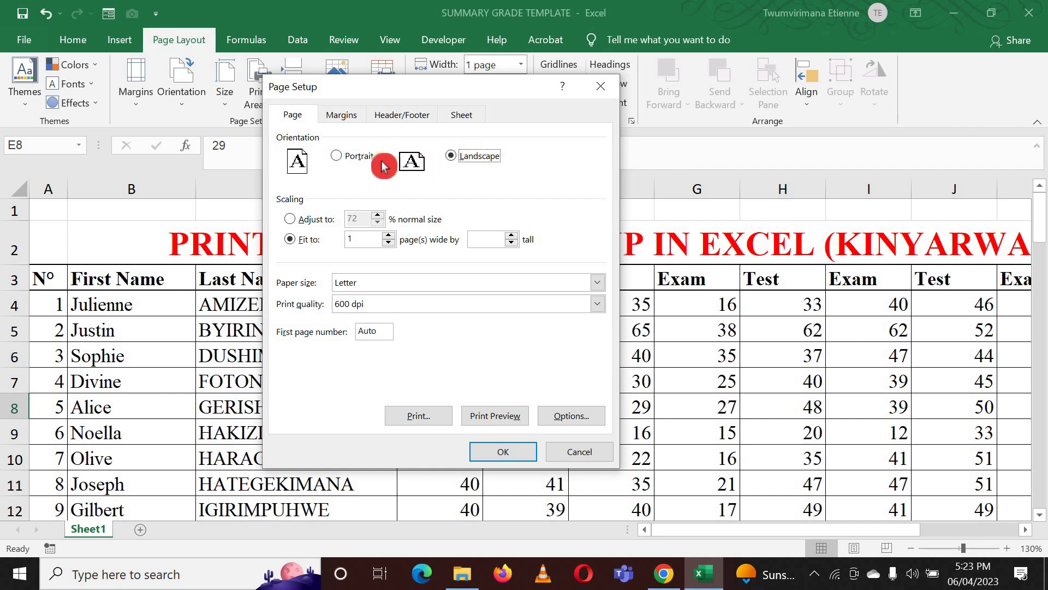
{"action": "left_click", "coordinate": [339, 116]}
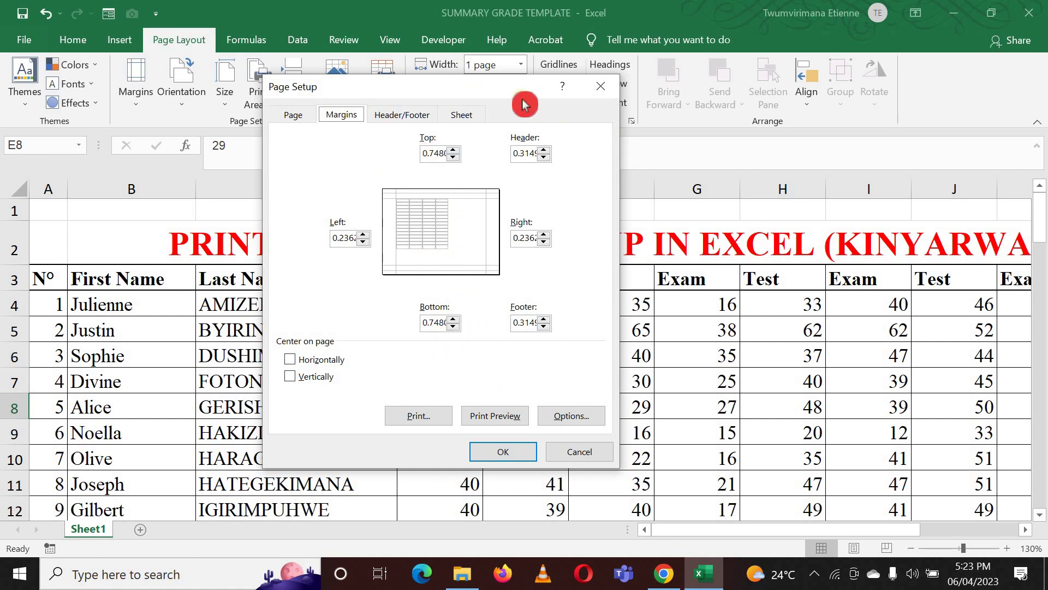
{"action": "left_click", "coordinate": [421, 117]}
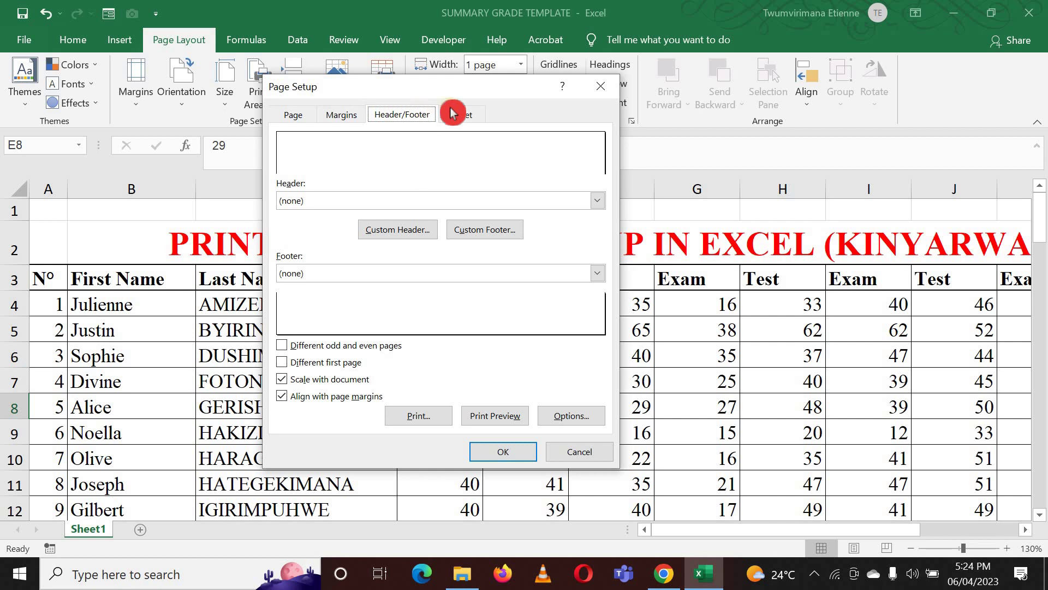
Step: Leave the custom header empty, cancel Page Setup, and switch to the Insert ribbon
{"action": "left_click", "coordinate": [419, 236]}
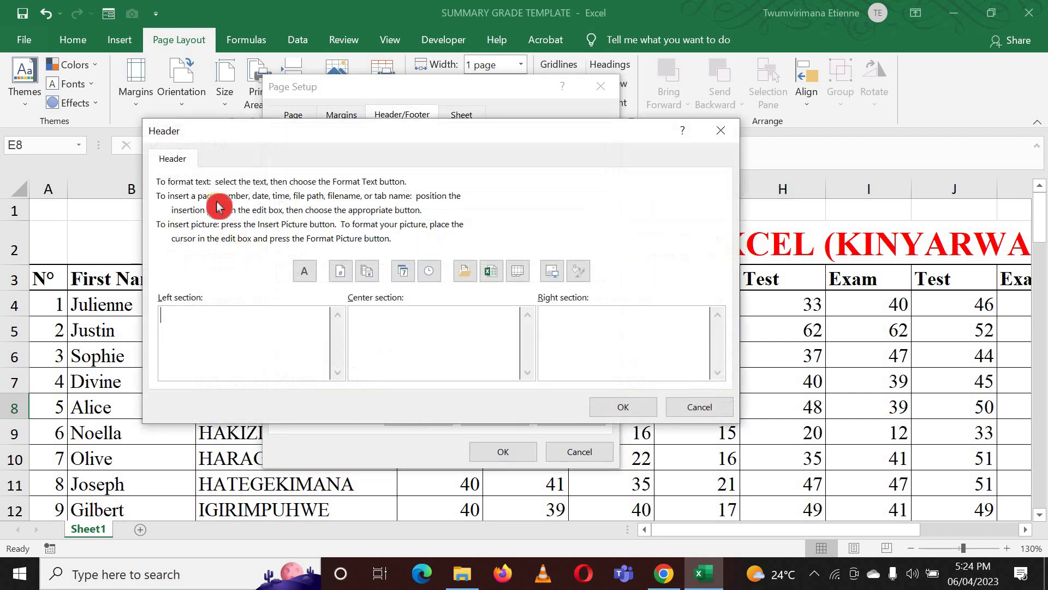
{"action": "left_click", "coordinate": [174, 307]}
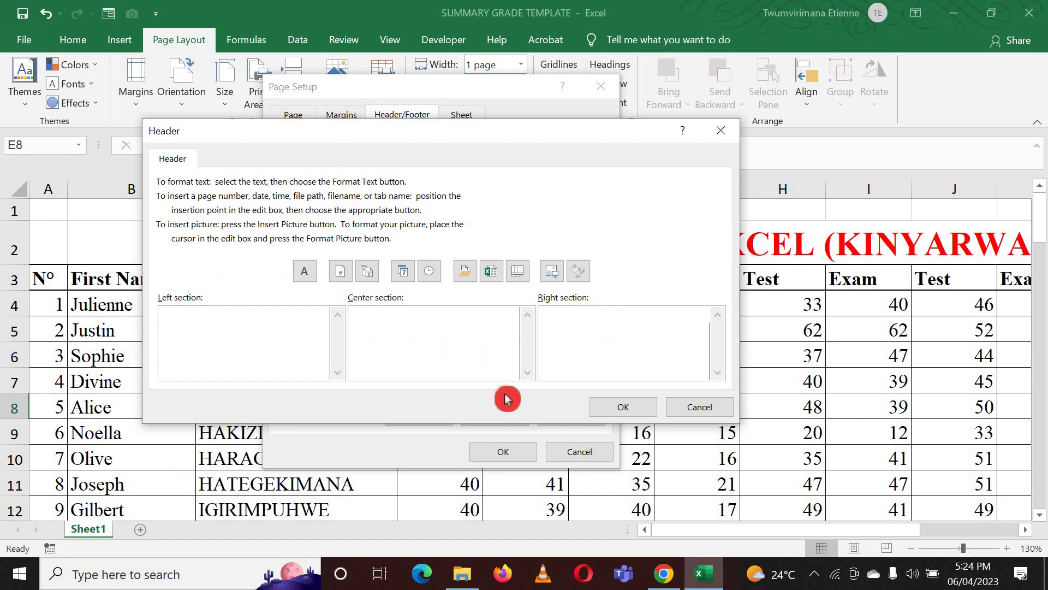
{"action": "left_click", "coordinate": [687, 415]}
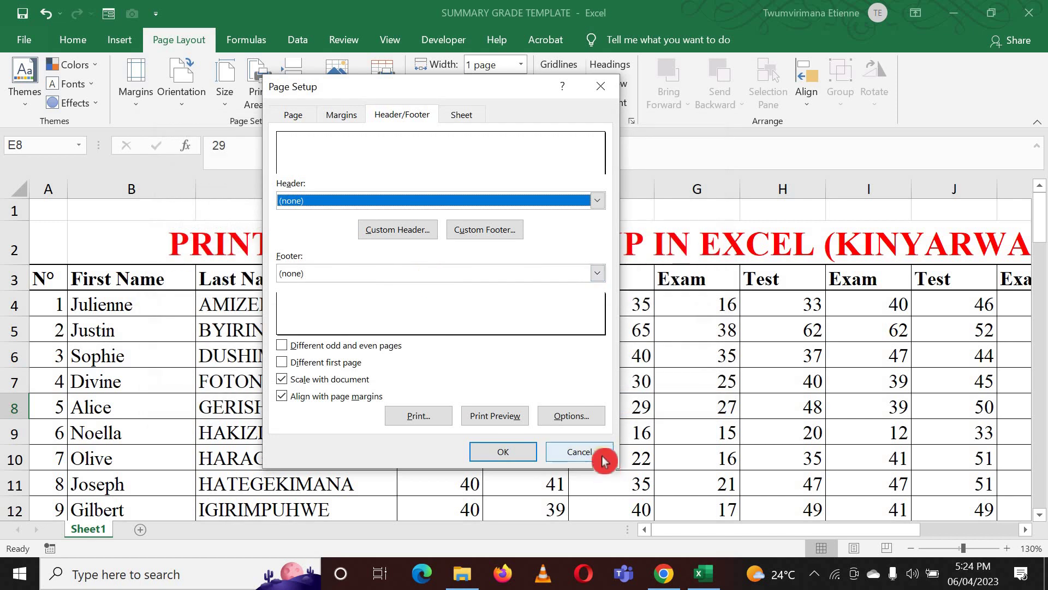
{"action": "left_click", "coordinate": [603, 457]}
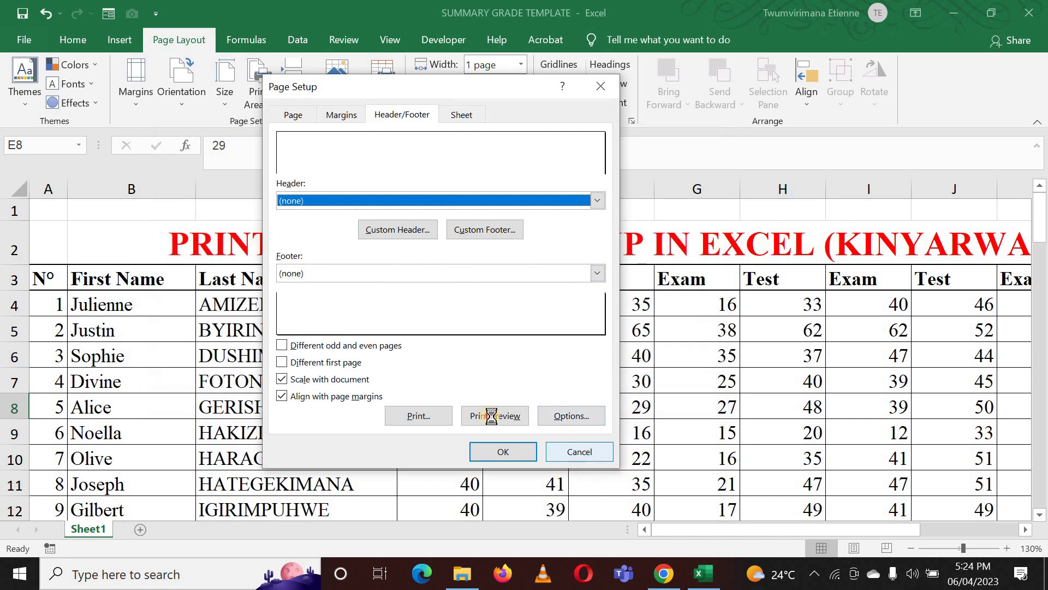
{"action": "left_click", "coordinate": [118, 40]}
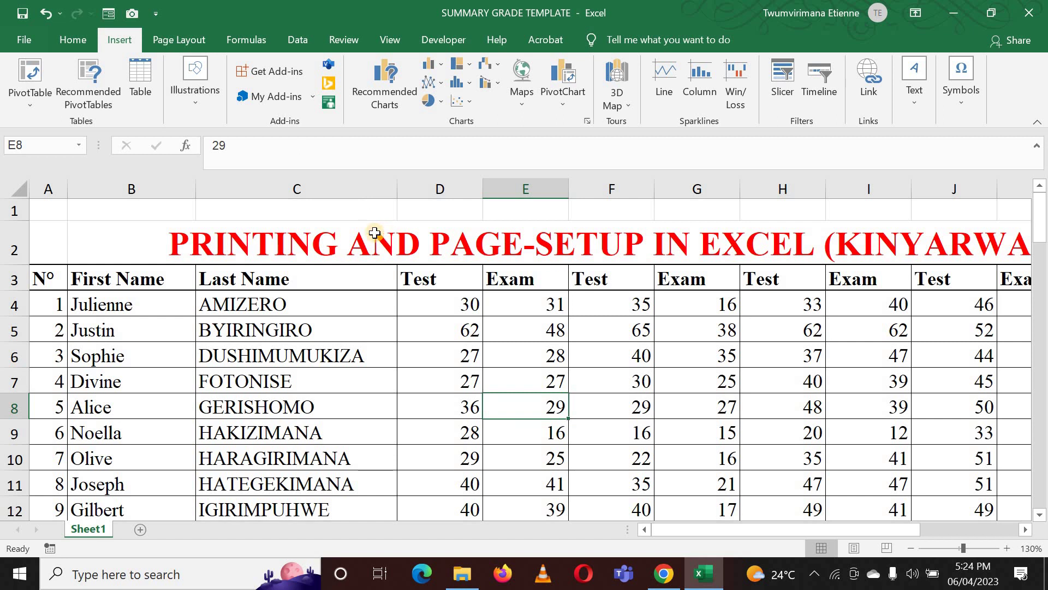
Step: Enter Header & Footer editing and step through the left, centre and right header sections, leaving them blank
{"action": "left_click", "coordinate": [917, 103]}
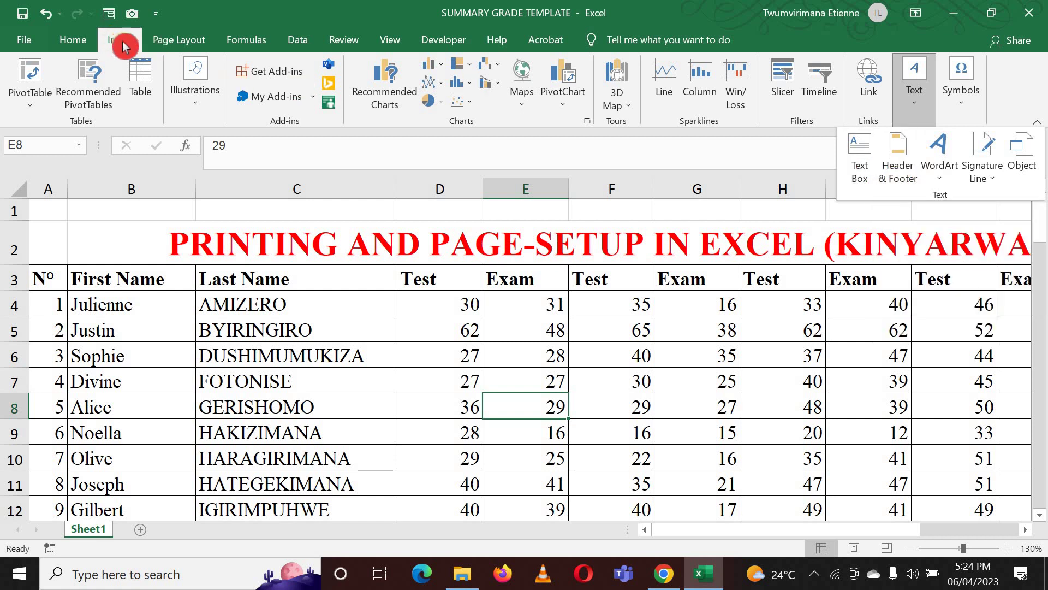
{"action": "left_click", "coordinate": [897, 154]}
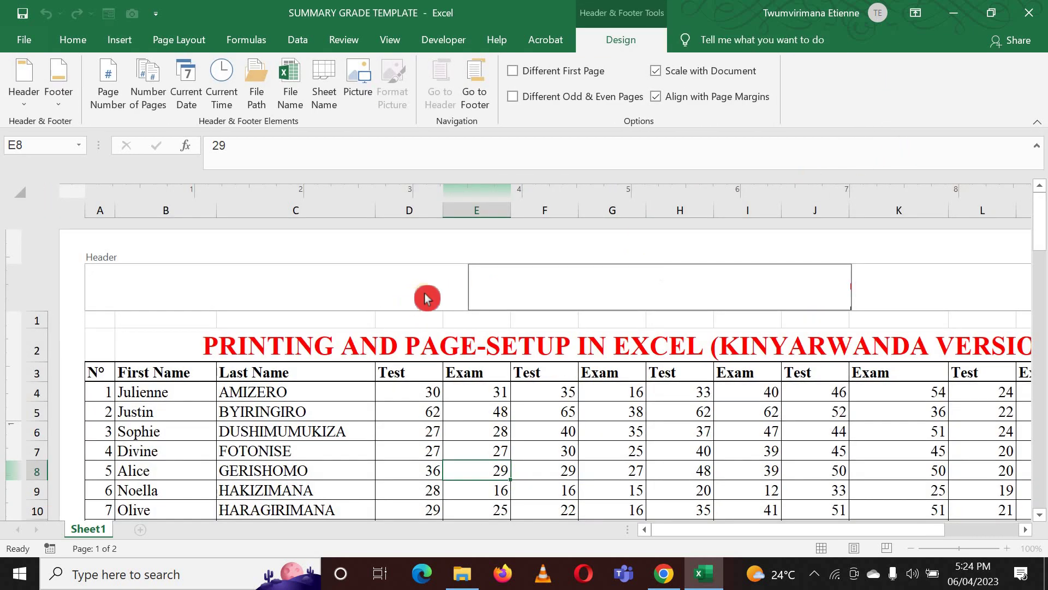
{"action": "left_click", "coordinate": [237, 285]}
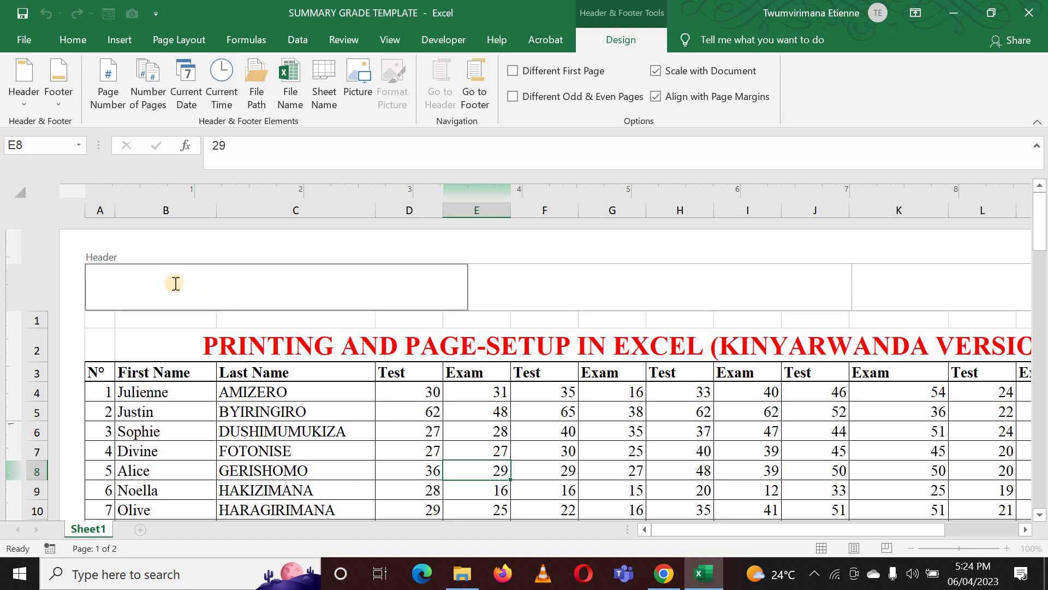
{"action": "left_click", "coordinate": [576, 295]}
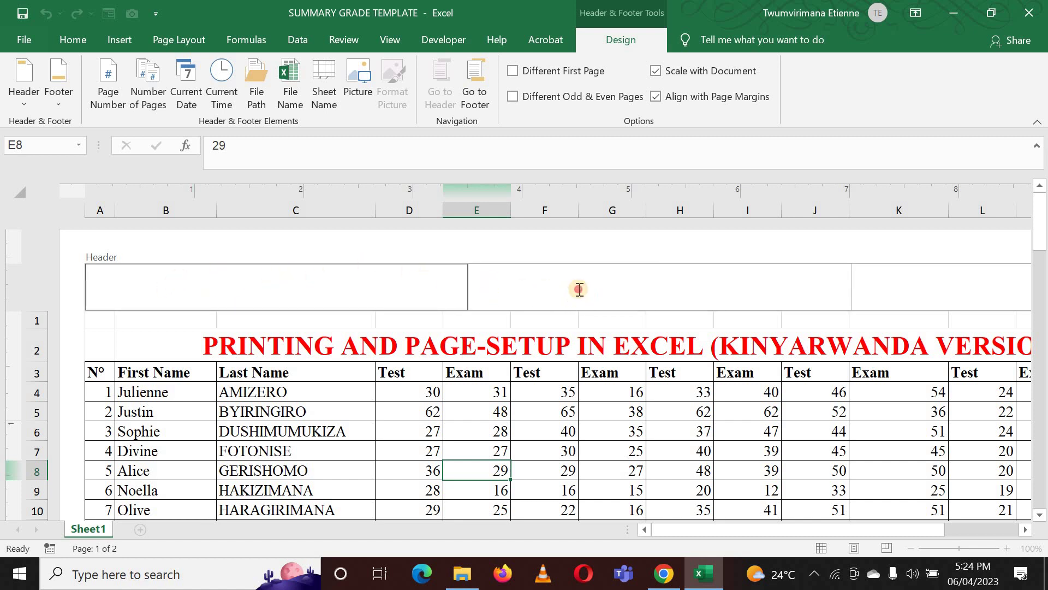
{"action": "left_click", "coordinate": [992, 295]}
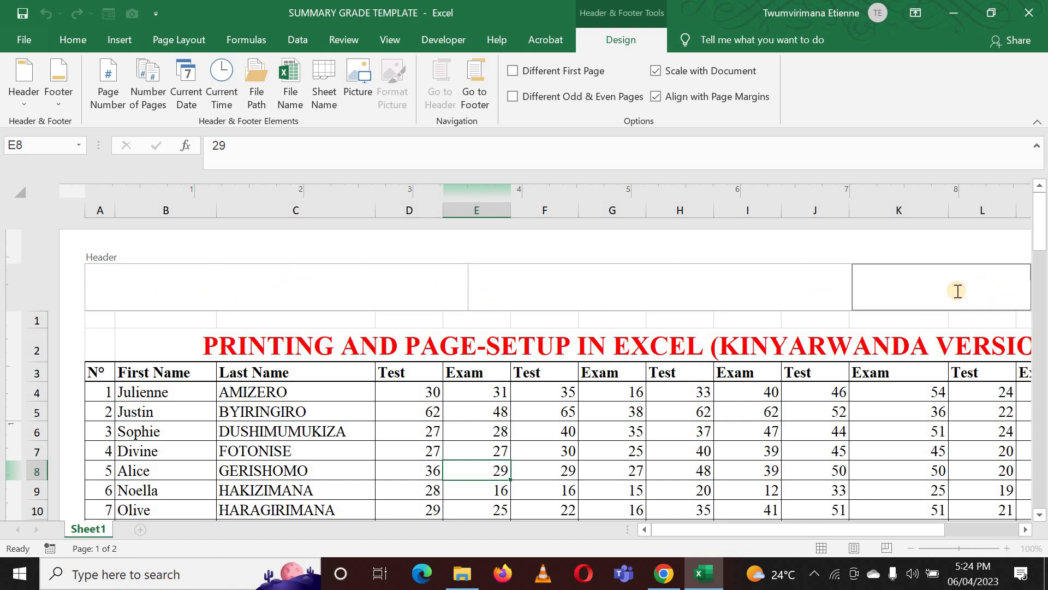
Step: Close the footer presets without choosing one and scroll down to page 1's footer
{"action": "left_click", "coordinate": [56, 99]}
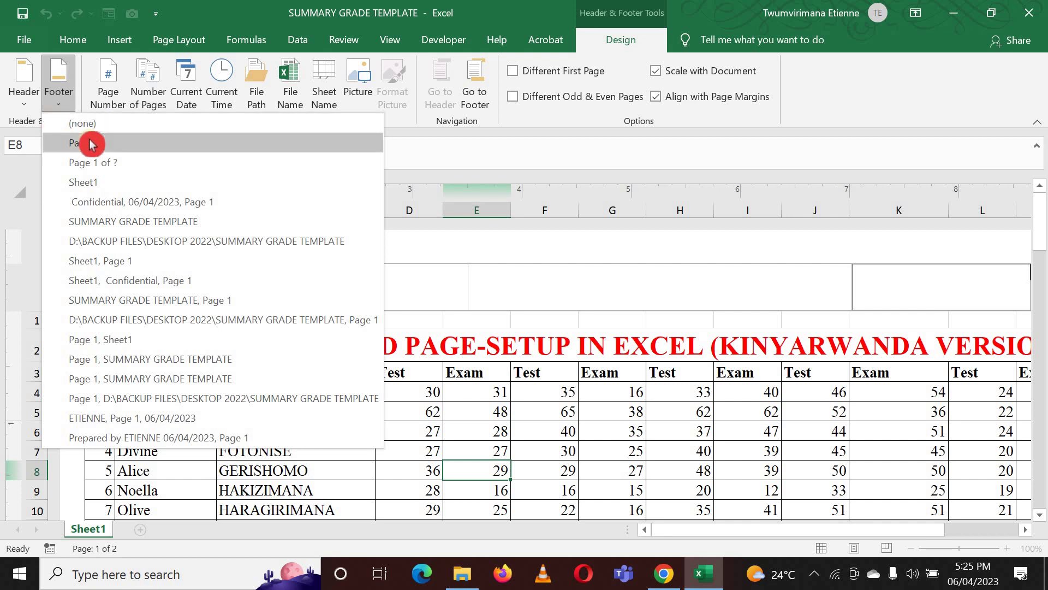
{"action": "left_click", "coordinate": [549, 278]}
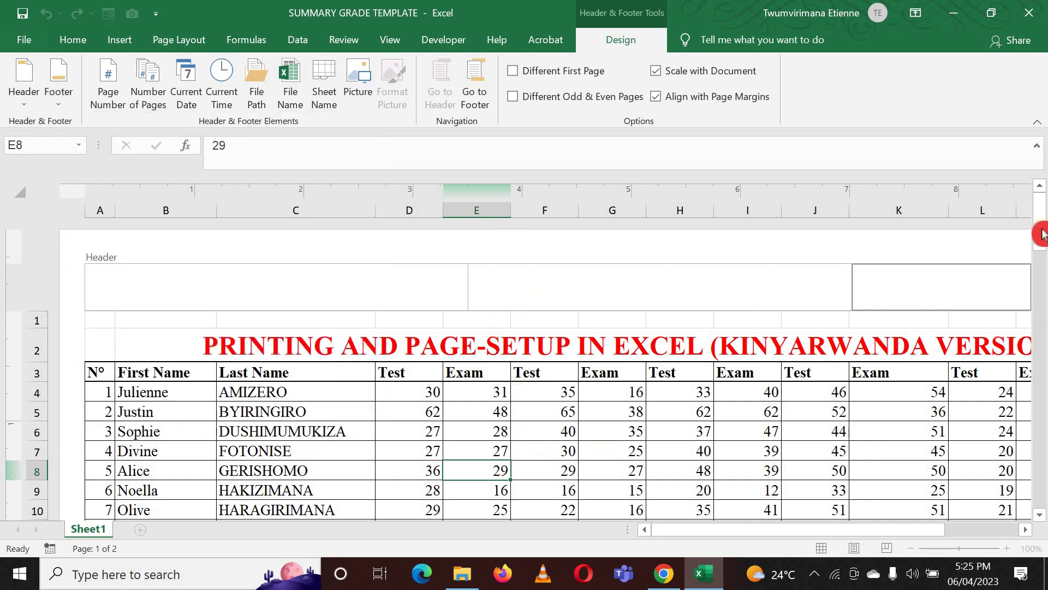
{"action": "left_click_drag", "start_coordinate": [1039, 235], "coordinate": [1039, 328]}
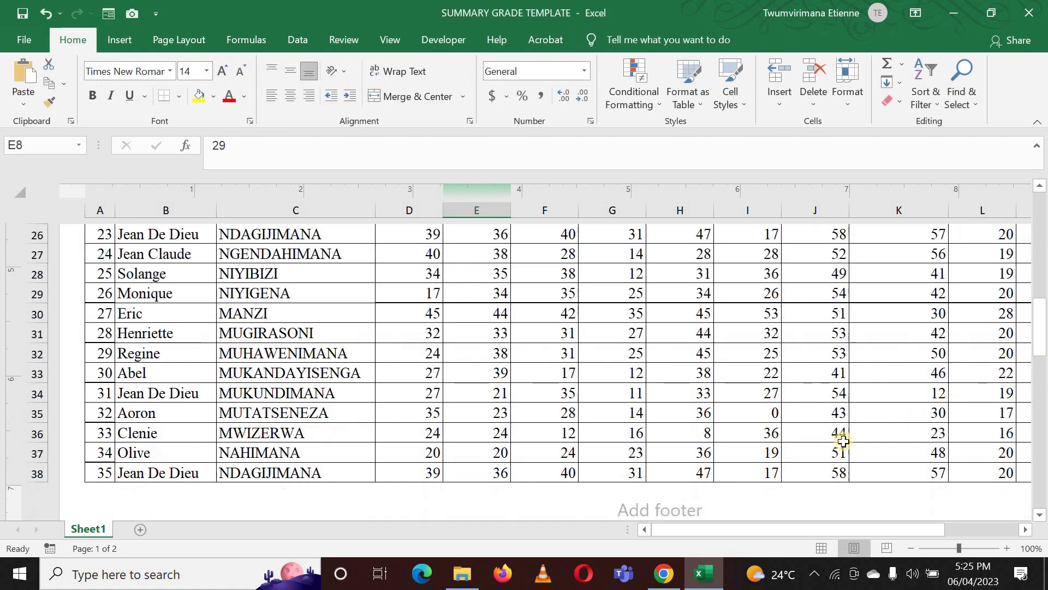
Step: Step through the left, centre and right footer sections of page 1, leaving them blank
{"action": "scroll", "coordinate": [571, 474], "scroll_direction": "down", "scroll_amount": 2}
{"action": "left_click", "coordinate": [489, 393]}
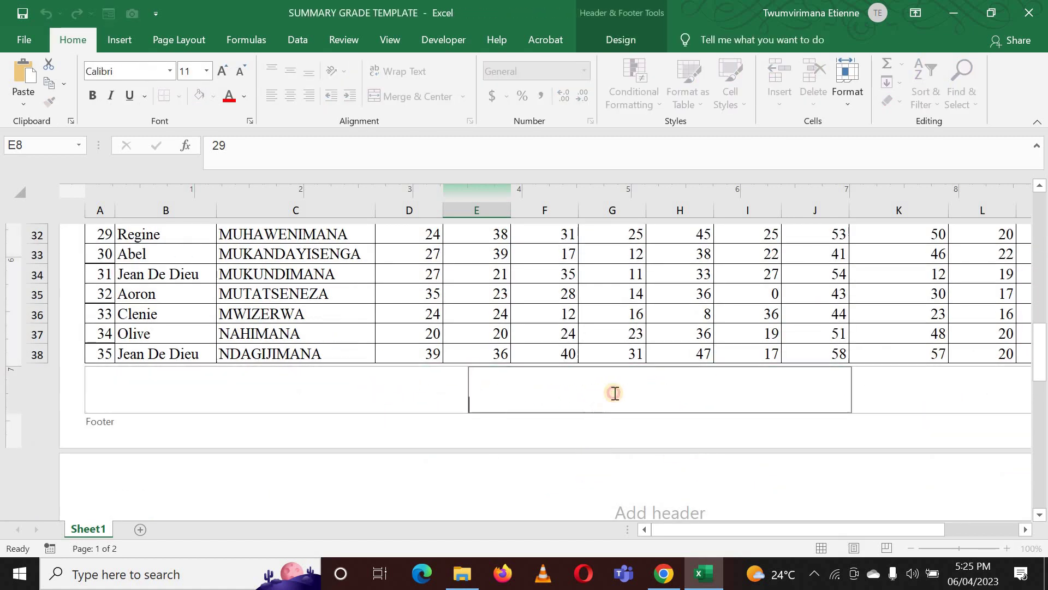
{"action": "left_click", "coordinate": [383, 402]}
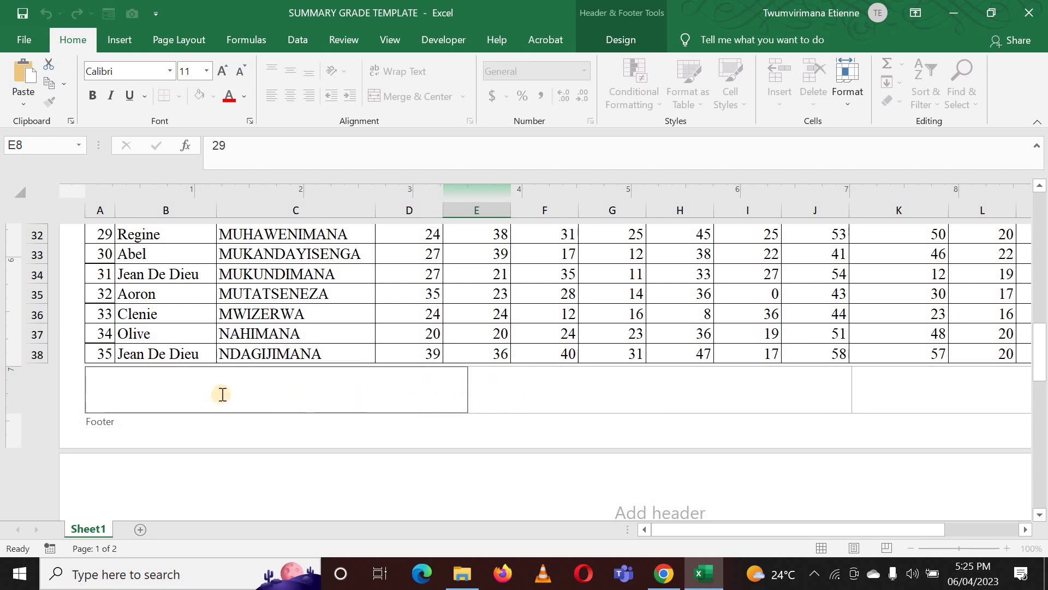
{"action": "left_click", "coordinate": [773, 389]}
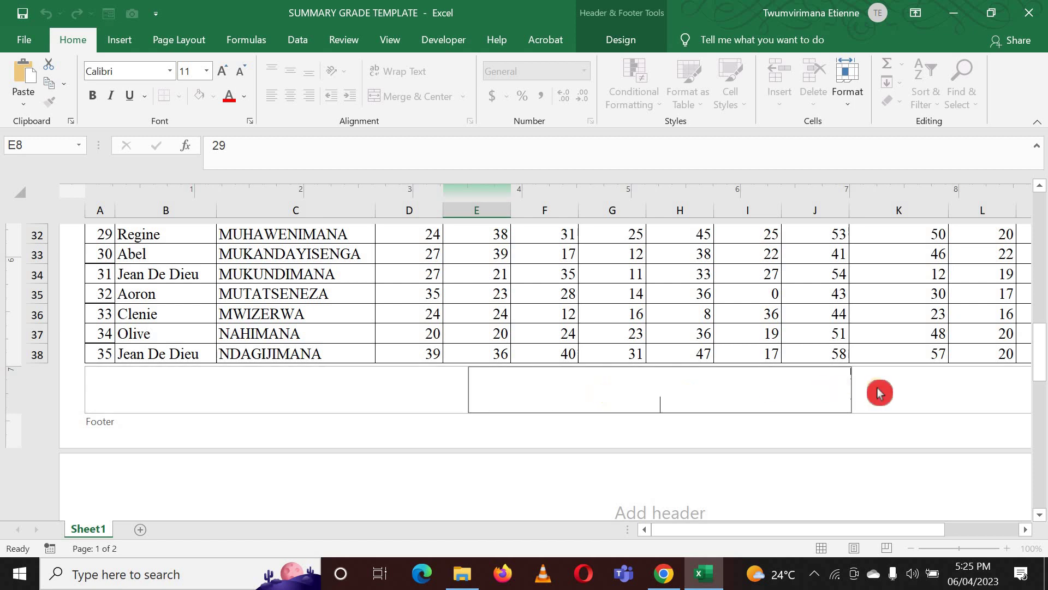
{"action": "left_click", "coordinate": [883, 392]}
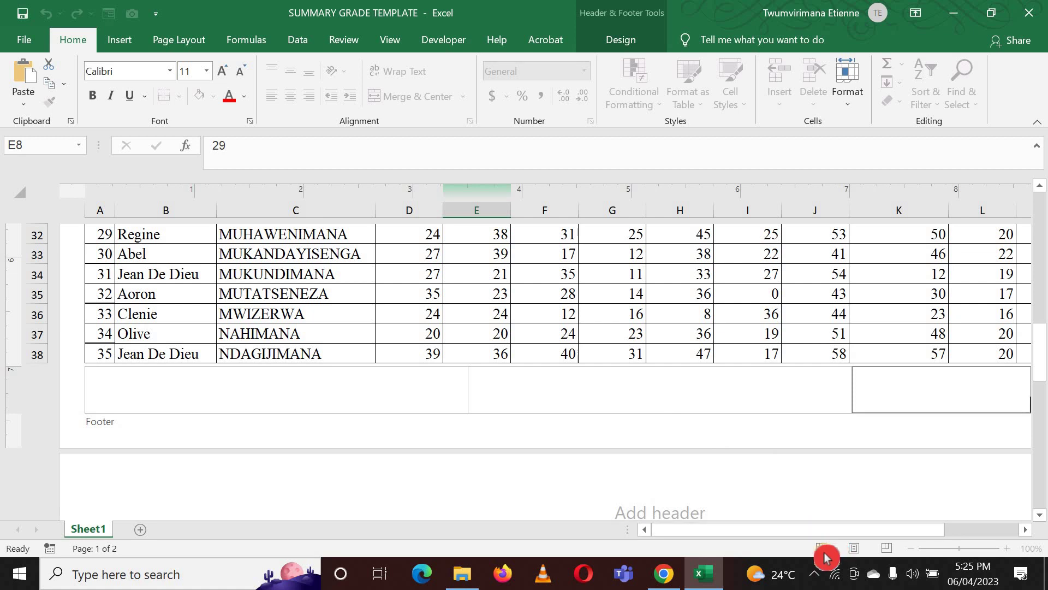
{"action": "left_click", "coordinate": [686, 333]}
{"action": "double_click", "coordinate": [685, 332]}
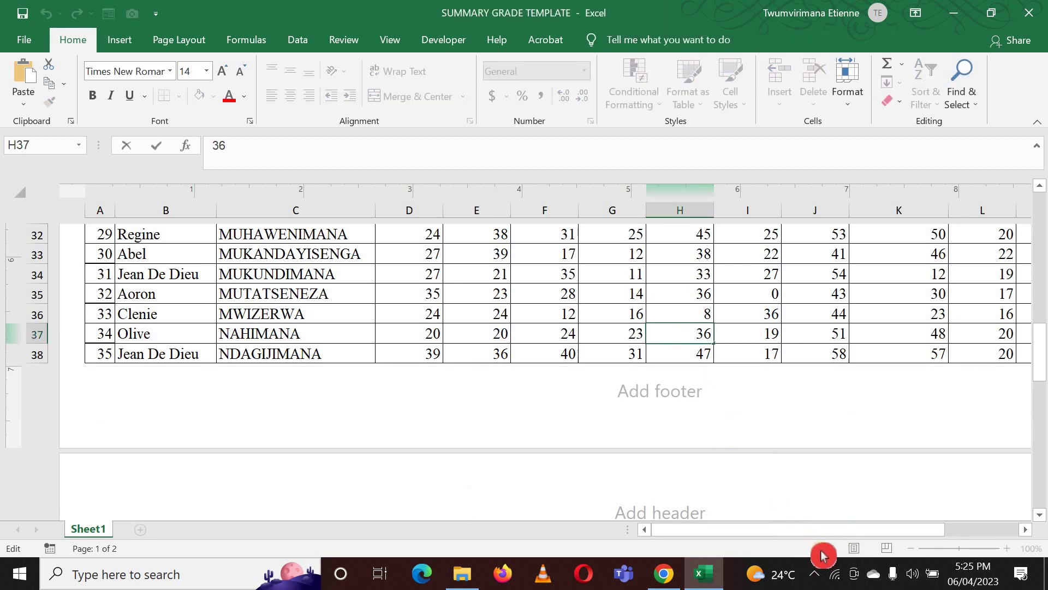
Step: Leave cell H37, jump to the end of the grade data, and return to Normal view
{"action": "left_click", "coordinate": [603, 300]}
{"action": "key", "text": "ctrl+Down"}
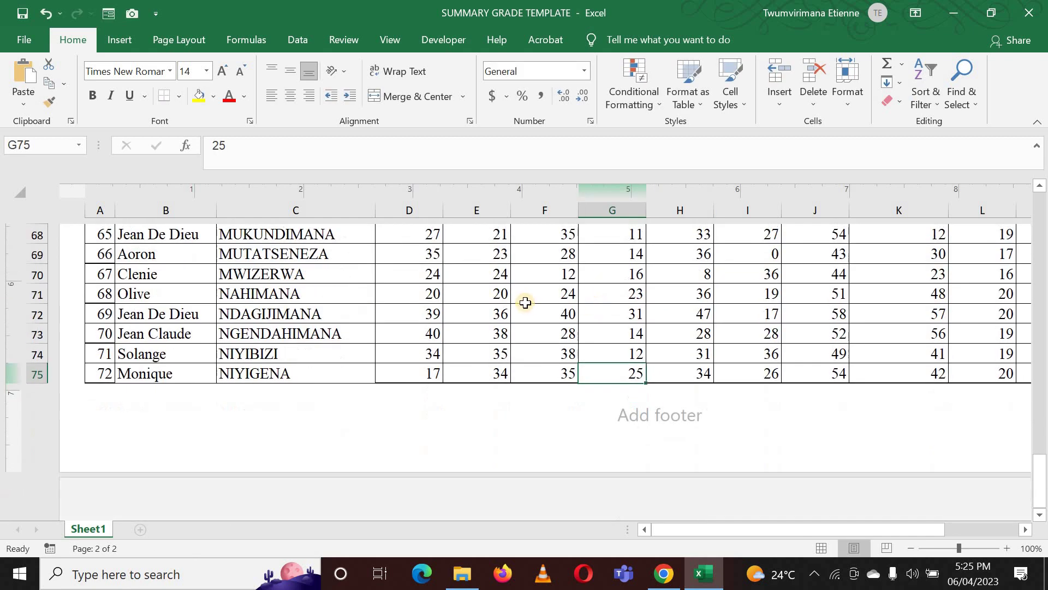
{"action": "scroll", "coordinate": [892, 503], "scroll_direction": "up", "scroll_amount": 4}
{"action": "left_click", "coordinate": [823, 550]}
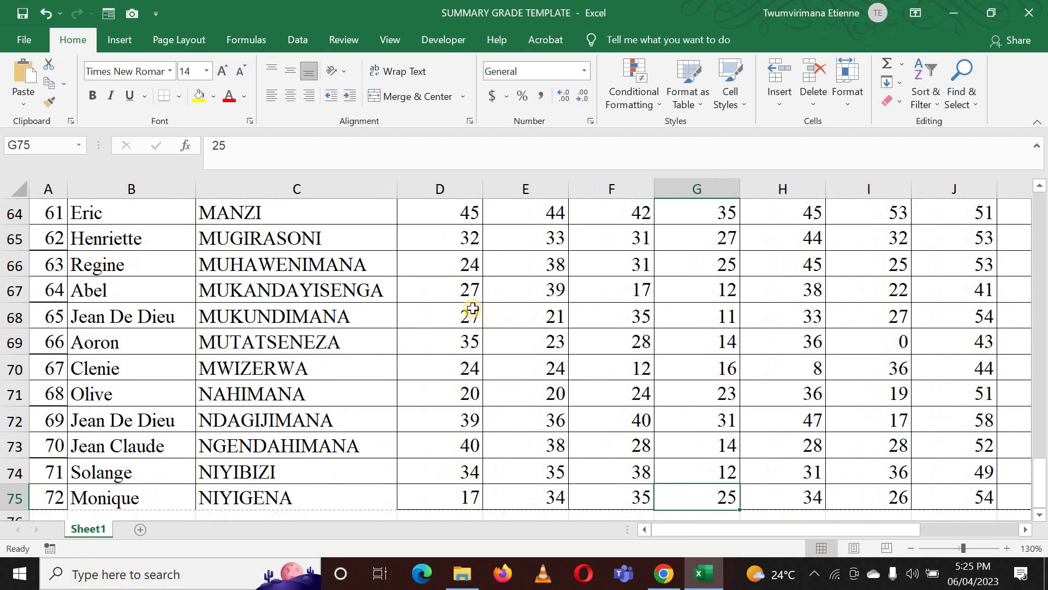
{"action": "scroll", "coordinate": [466, 314], "scroll_direction": "up", "scroll_amount": 8}
{"action": "scroll", "coordinate": [346, 264], "scroll_direction": "up", "scroll_amount": 9}
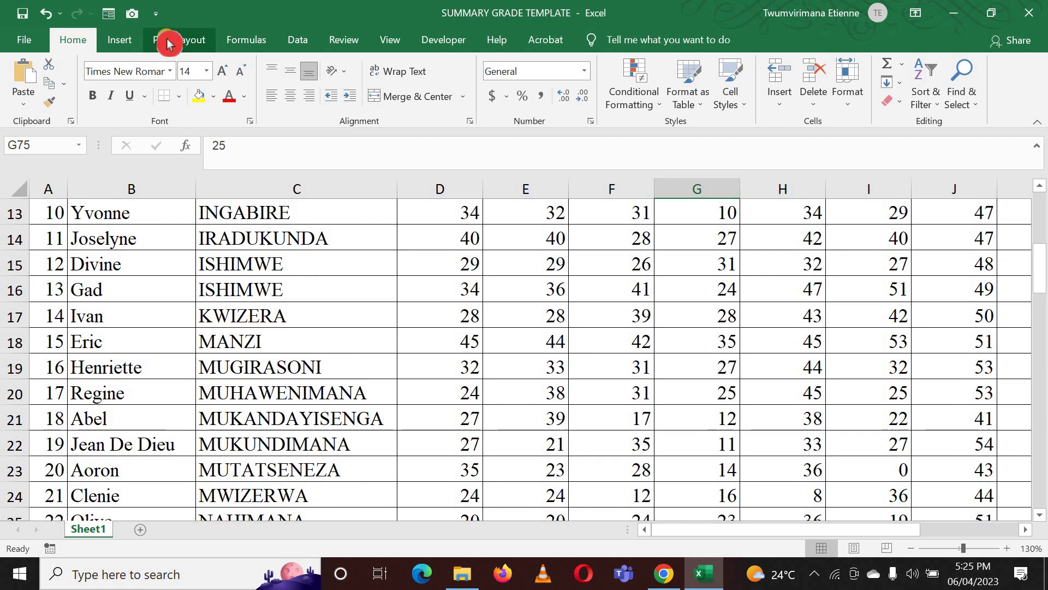
Step: Check the margin presets on the Page Layout tab without changing the margins
{"action": "left_click", "coordinate": [174, 40]}
{"action": "scroll", "coordinate": [183, 298], "scroll_direction": "up", "scroll_amount": 4}
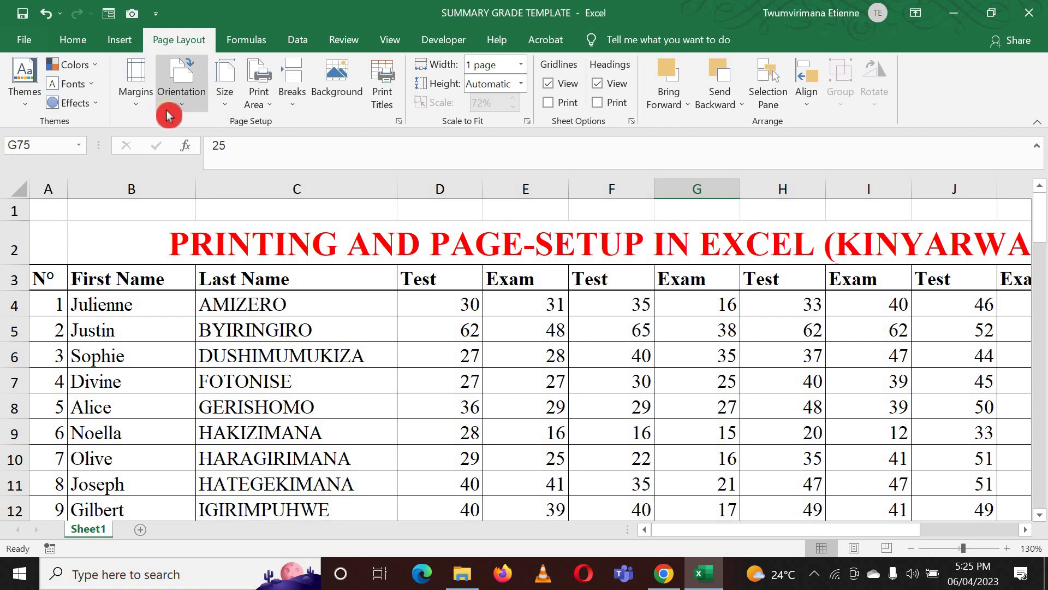
{"action": "left_click", "coordinate": [139, 105]}
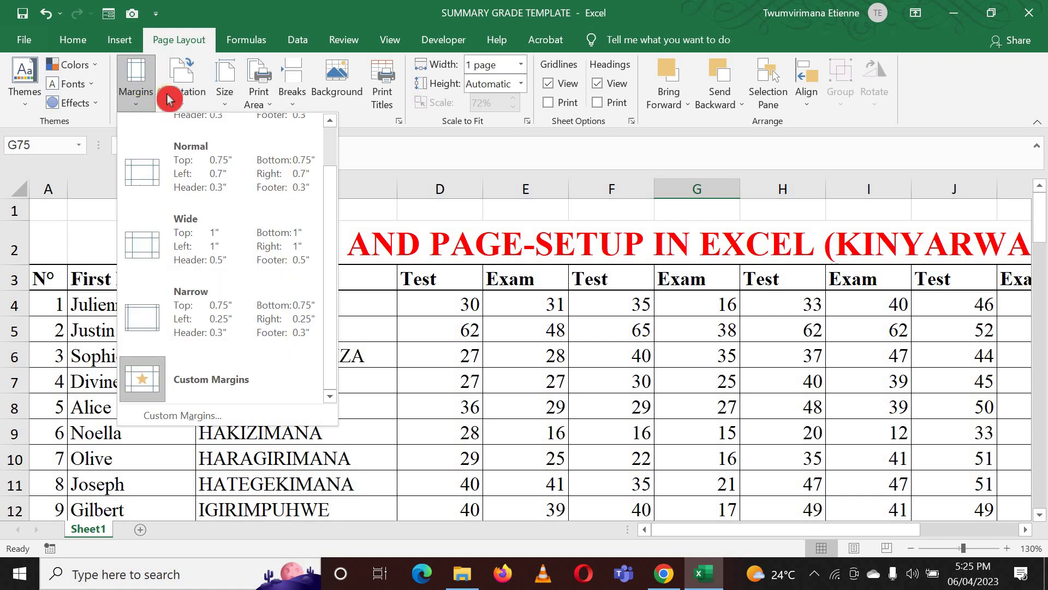
{"action": "left_click", "coordinate": [360, 123]}
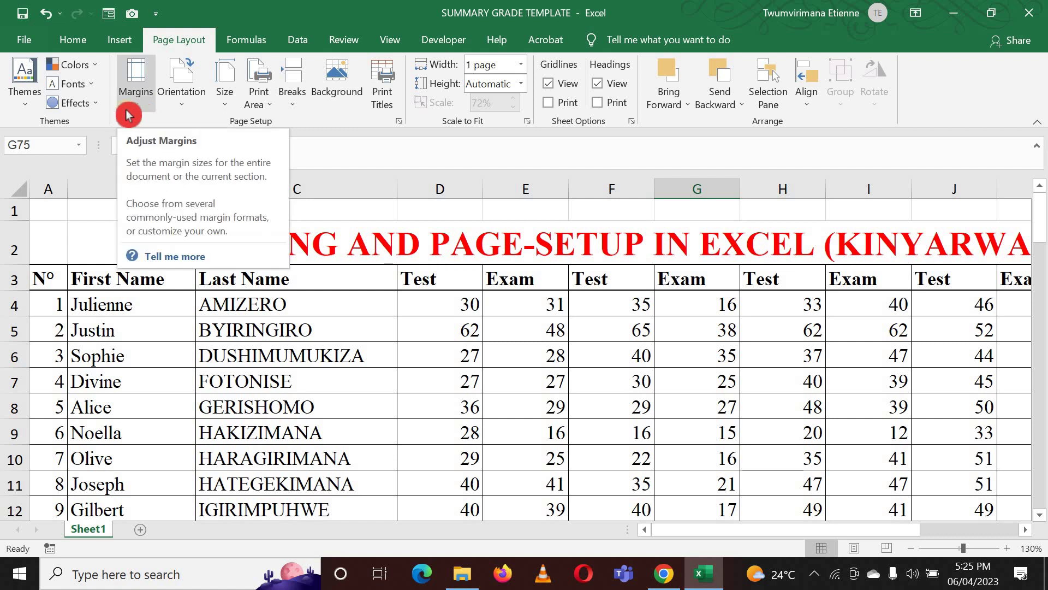
Step: Set the orientation to portrait and then back to landscape, showing the Letter 8.5" x 11" paper list
{"action": "left_click", "coordinate": [185, 97]}
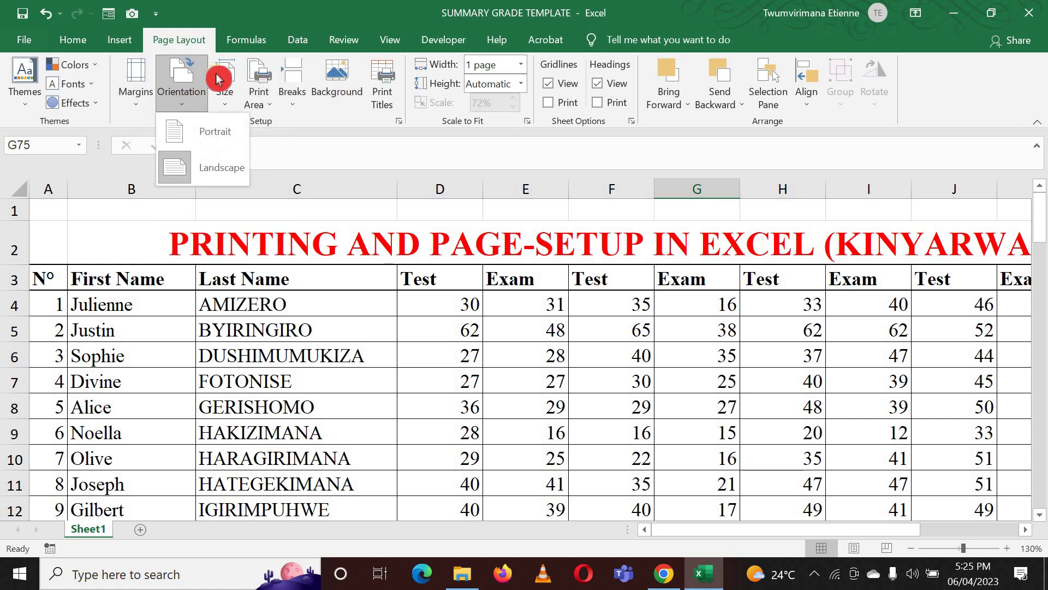
{"action": "left_click", "coordinate": [217, 143]}
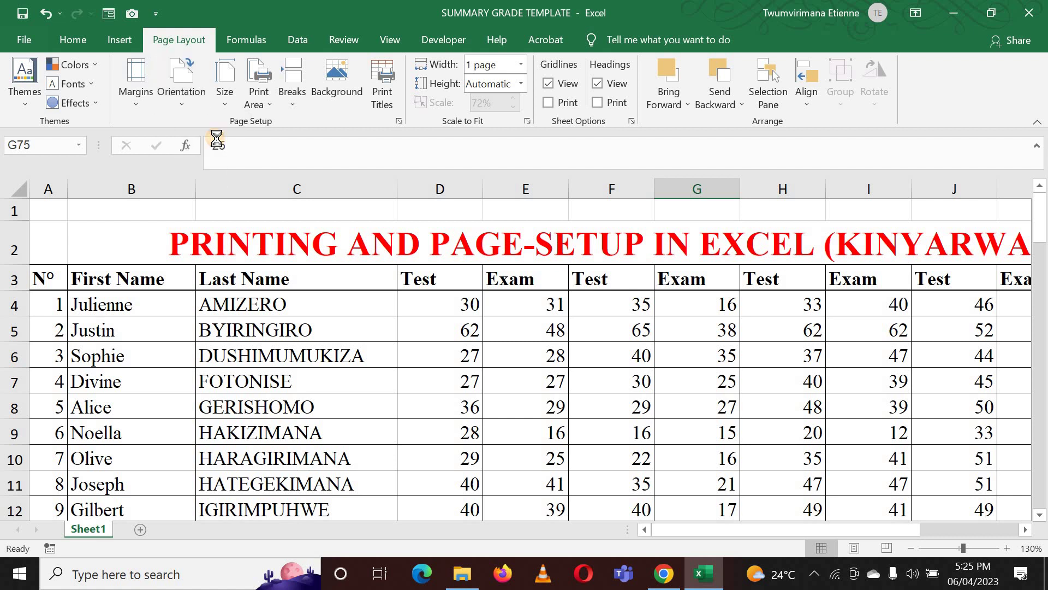
{"action": "left_click", "coordinate": [180, 105]}
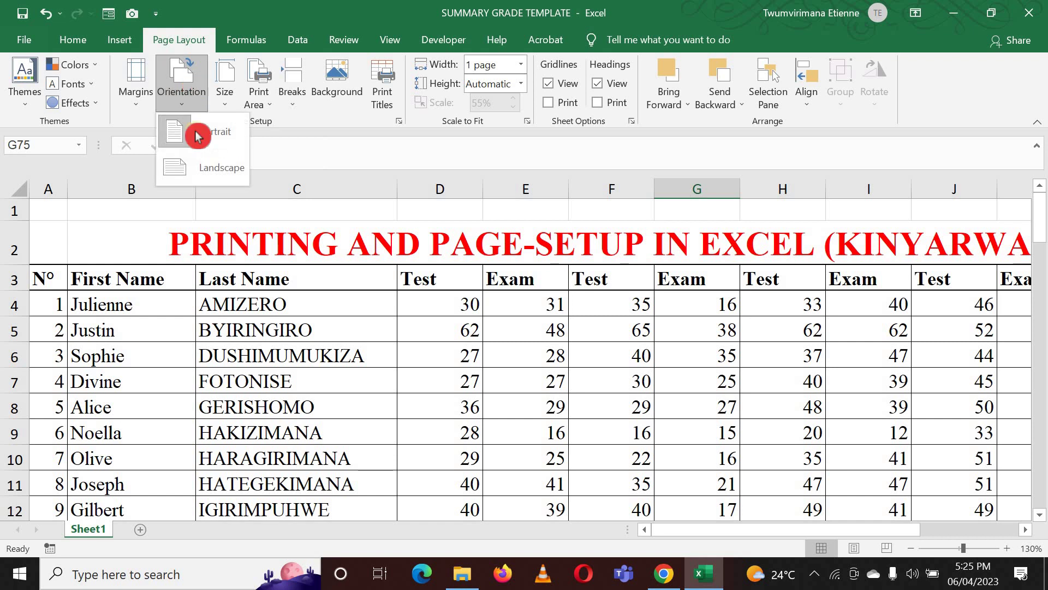
{"action": "left_click", "coordinate": [222, 168]}
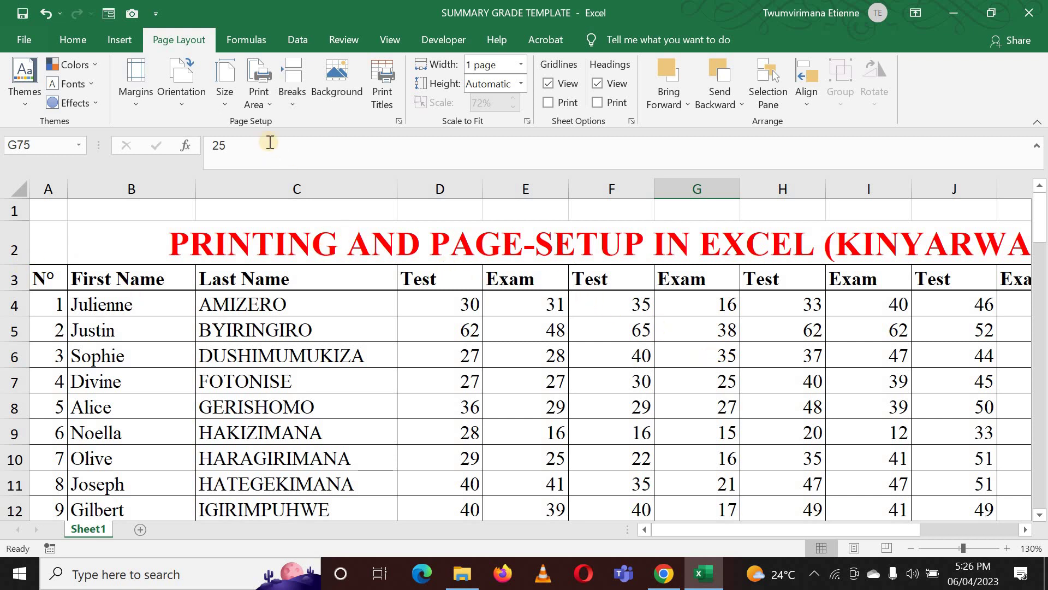
{"action": "left_click", "coordinate": [225, 97]}
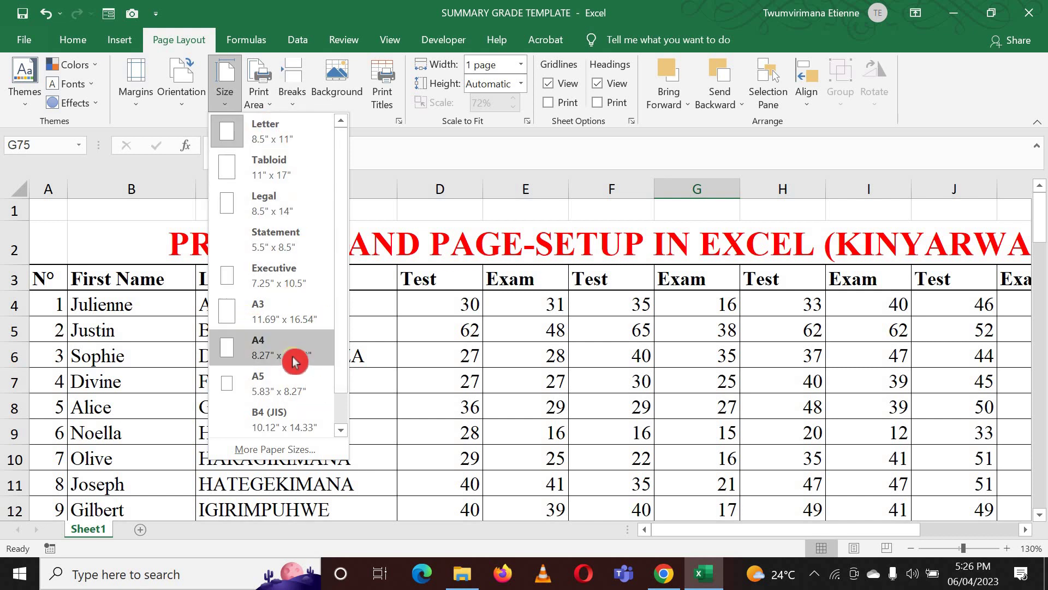
{"action": "left_click", "coordinate": [391, 162]}
{"action": "left_click", "coordinate": [339, 186]}
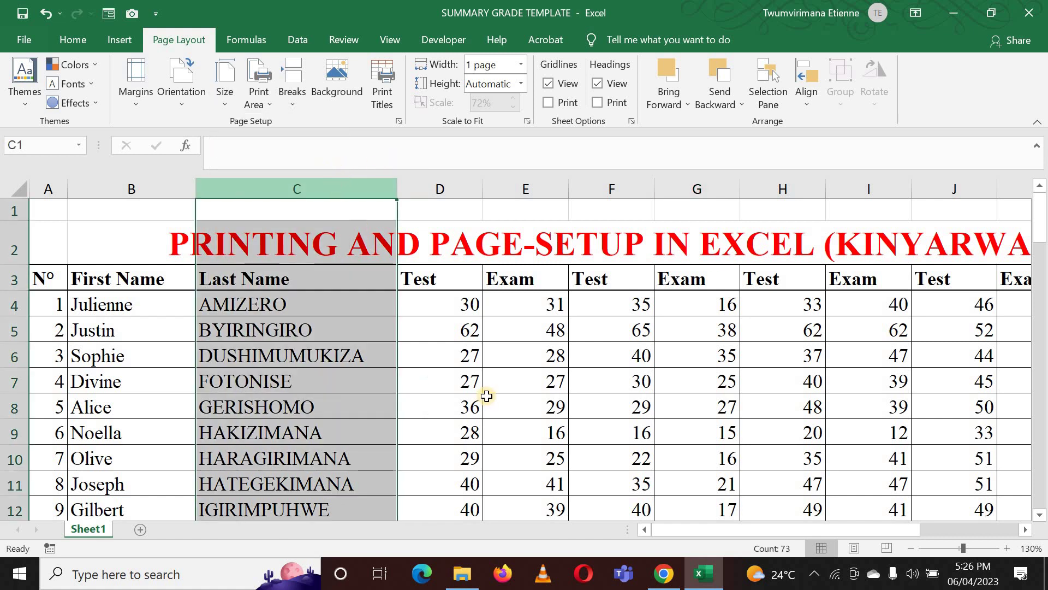
{"action": "left_click", "coordinate": [486, 396]}
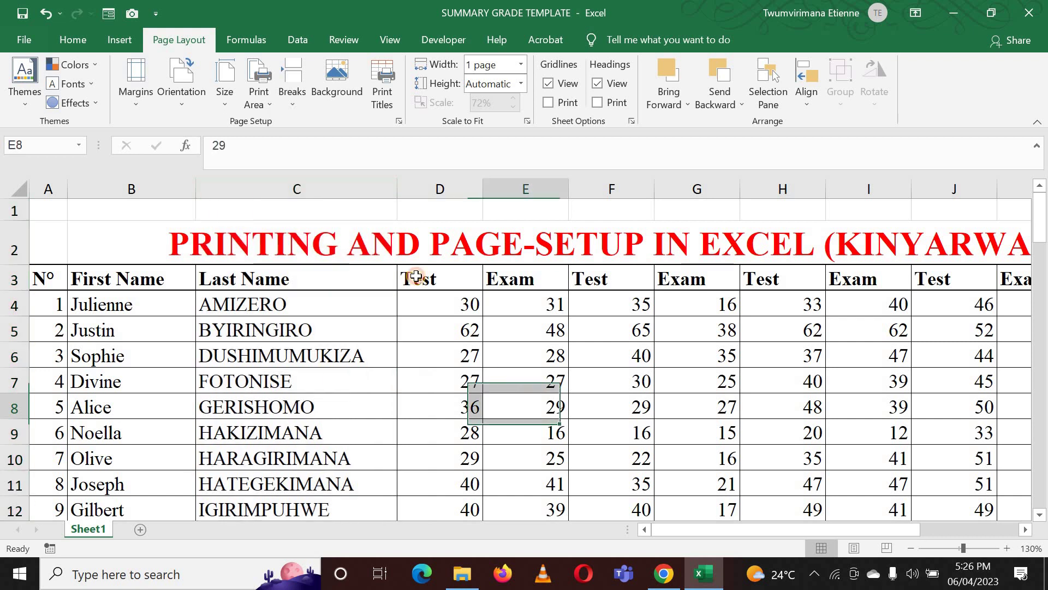
{"action": "left_click", "coordinate": [269, 102]}
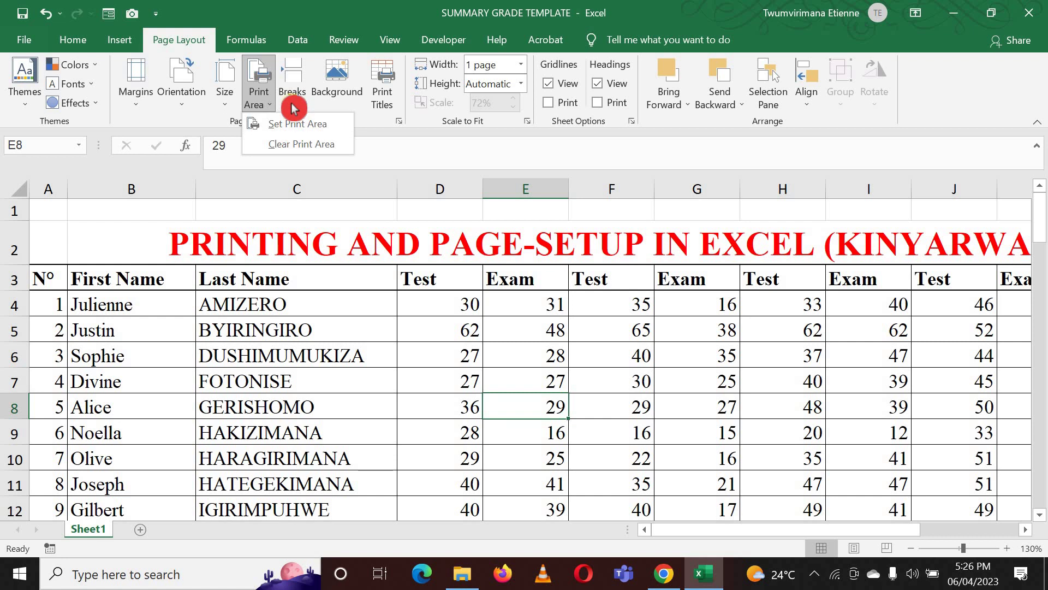
{"action": "left_click", "coordinate": [334, 88]}
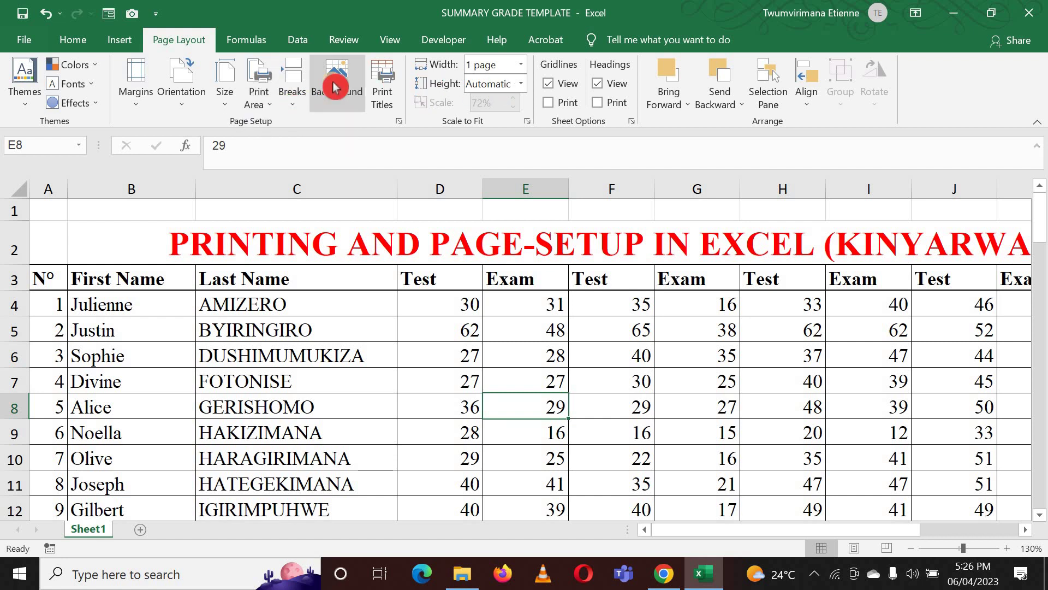
{"action": "left_click", "coordinate": [334, 87]}
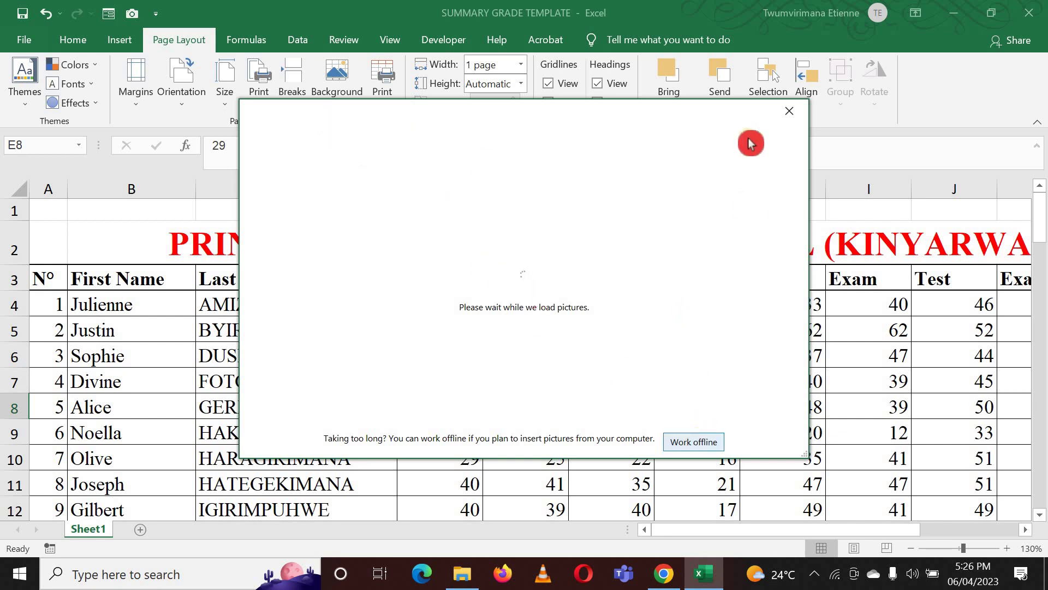
{"action": "left_click", "coordinate": [789, 111]}
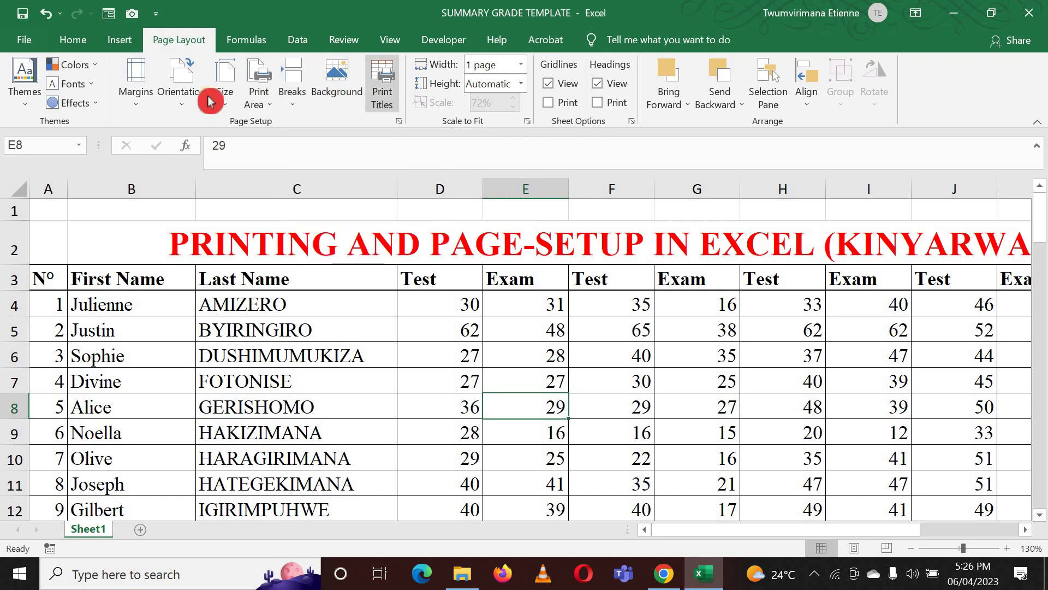
Step: Open the full Page Setup dialog and cancel it without changes
{"action": "left_click", "coordinate": [144, 97]}
{"action": "left_click", "coordinate": [182, 104]}
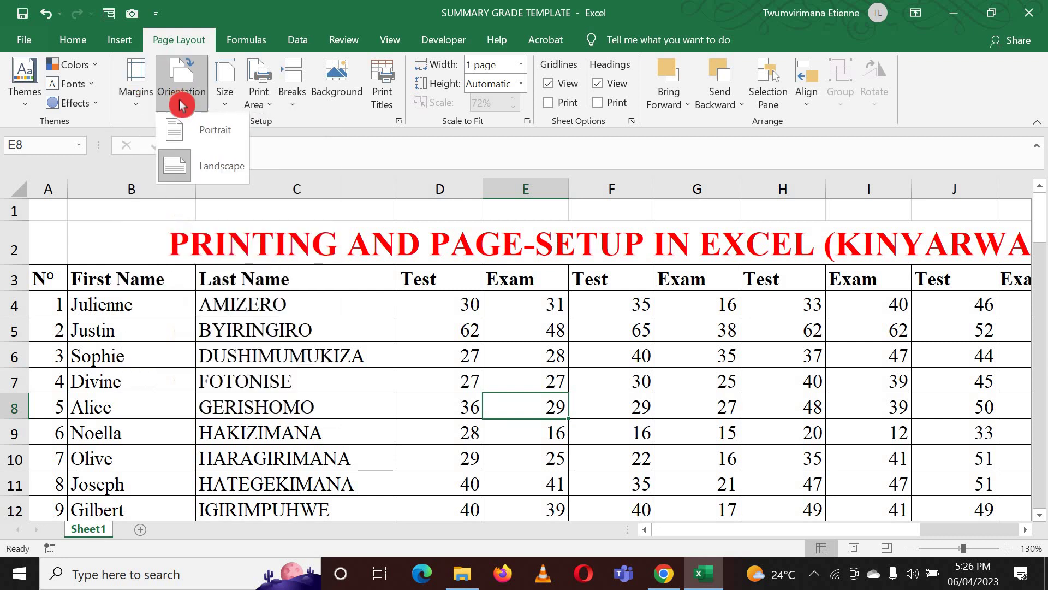
{"action": "left_click", "coordinate": [389, 86]}
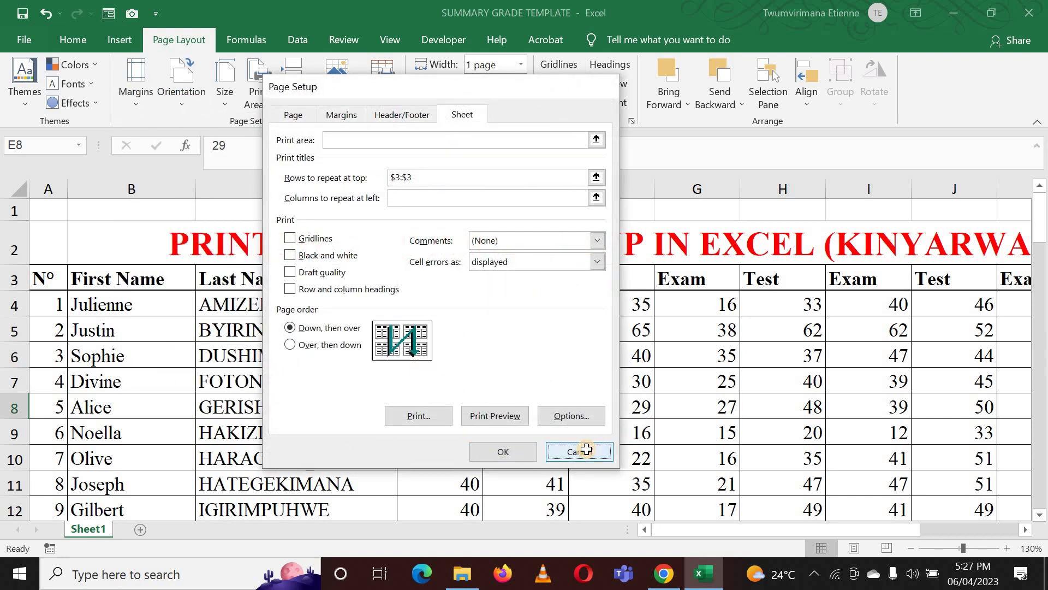
{"action": "left_click", "coordinate": [586, 450]}
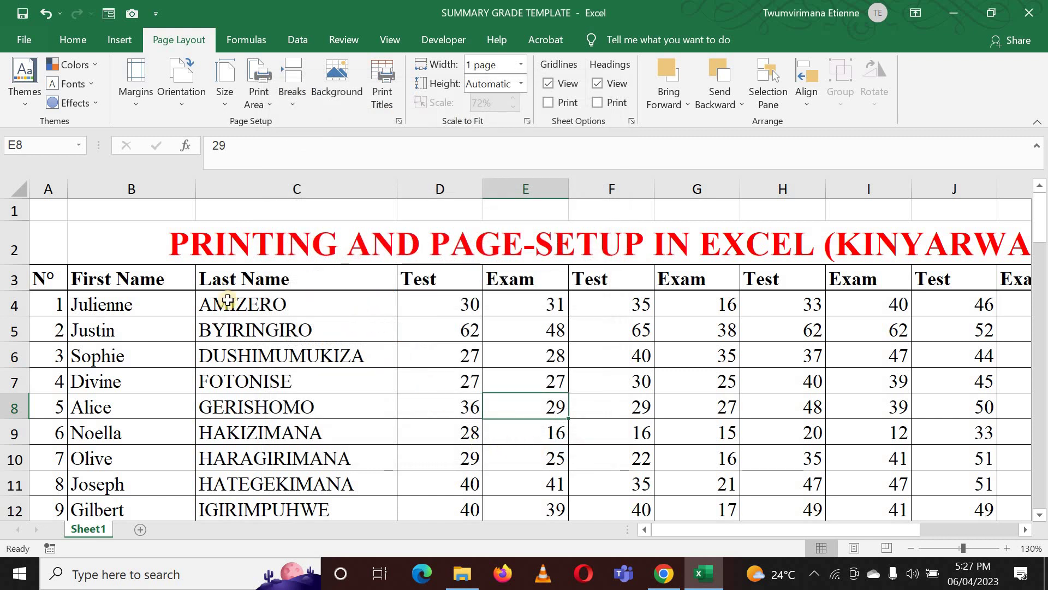
Step: Select row 3 to confirm its Print_Titles name, returning to cell C6 each time
{"action": "left_click", "coordinate": [10, 284]}
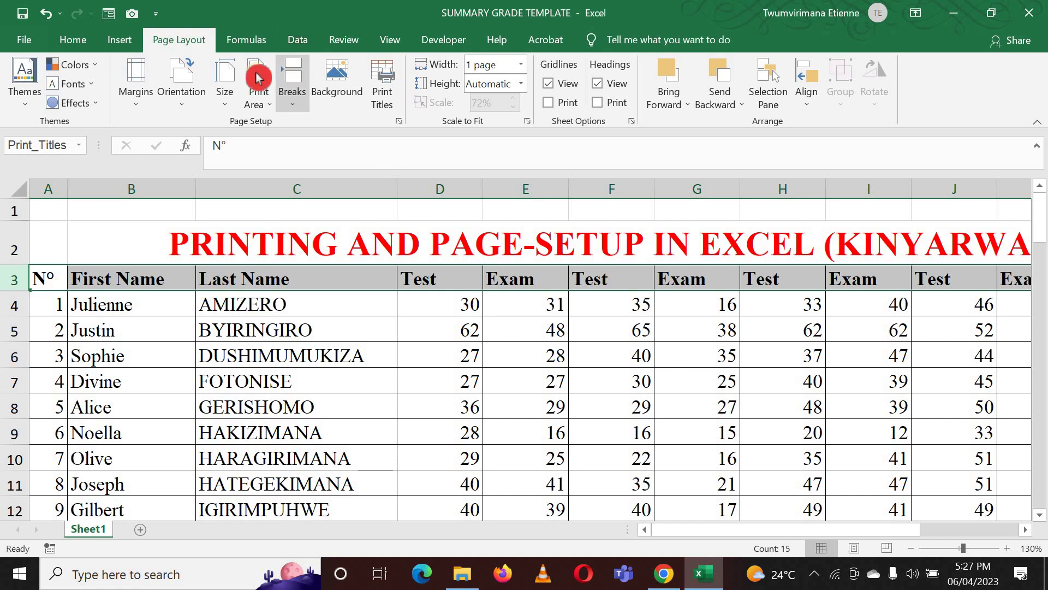
{"action": "left_click", "coordinate": [341, 346]}
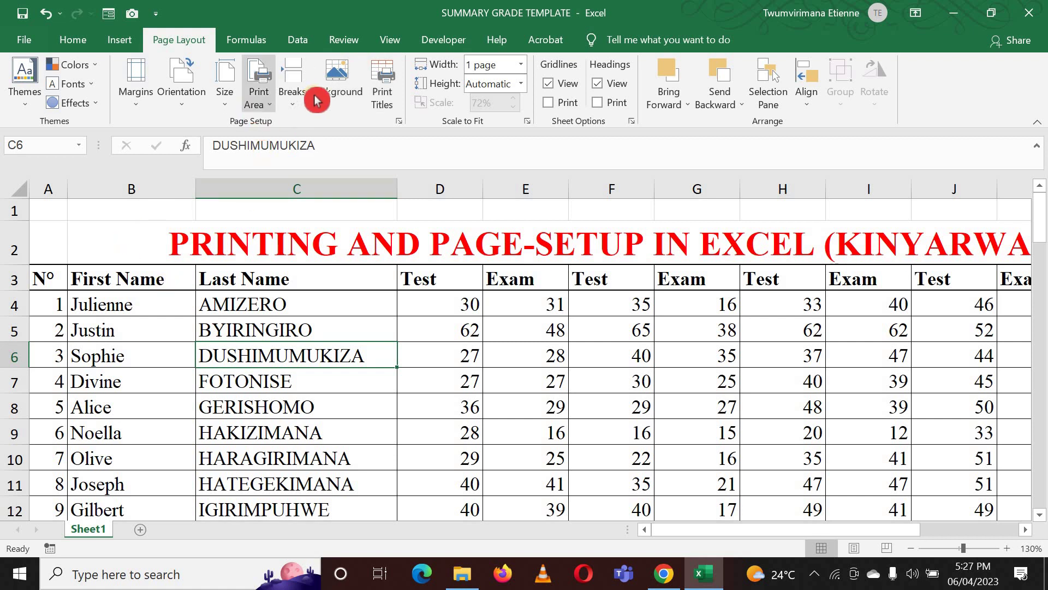
{"action": "left_click", "coordinate": [15, 278]}
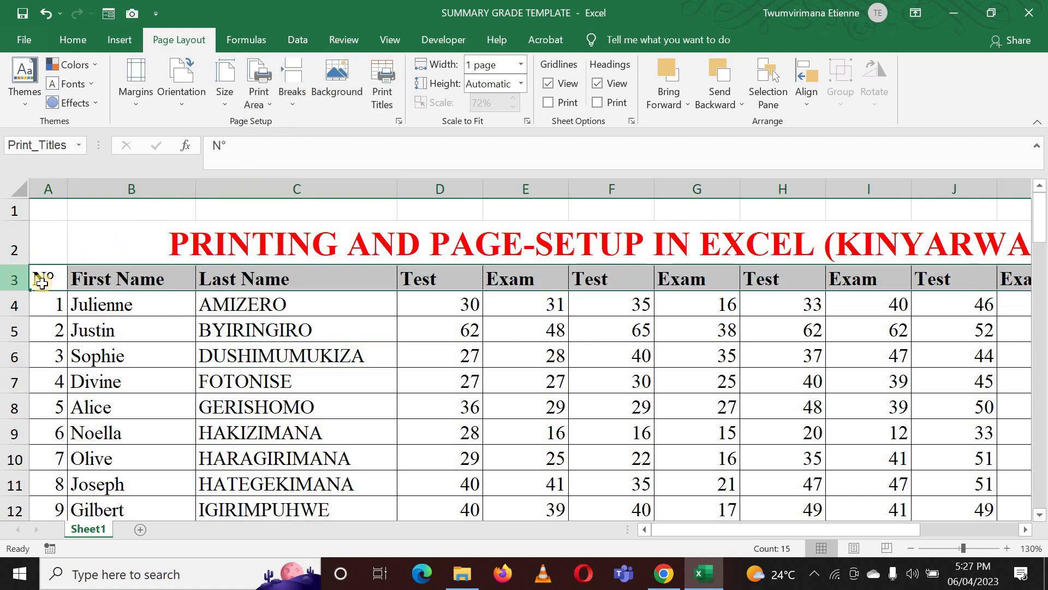
{"action": "left_click", "coordinate": [243, 347]}
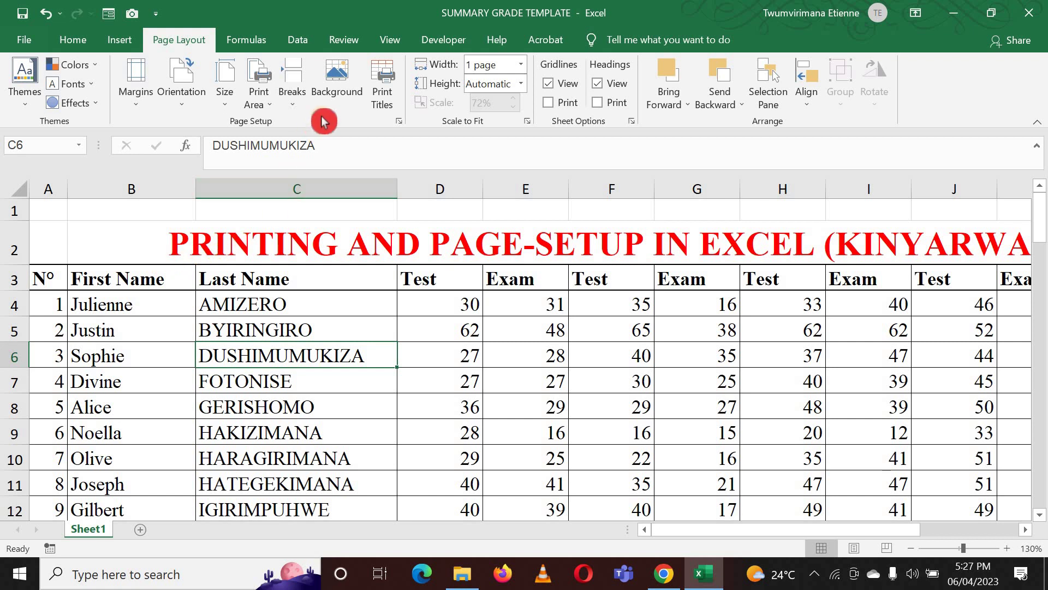
Step: Pick row 3 as the Print Titles rows to repeat at top, which triggers a formula error
{"action": "left_click", "coordinate": [380, 87]}
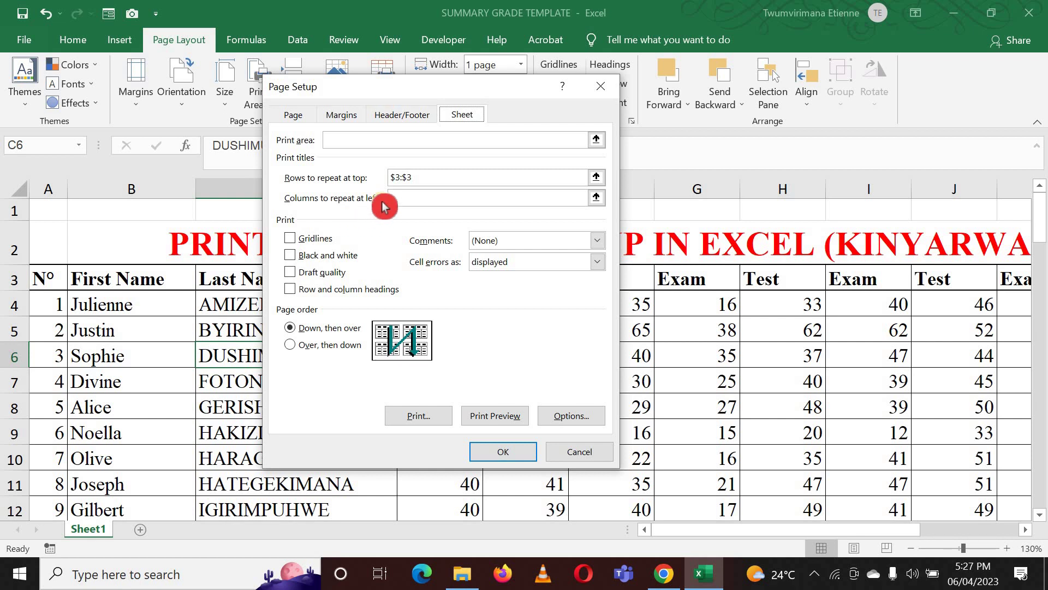
{"action": "left_click", "coordinate": [420, 178]}
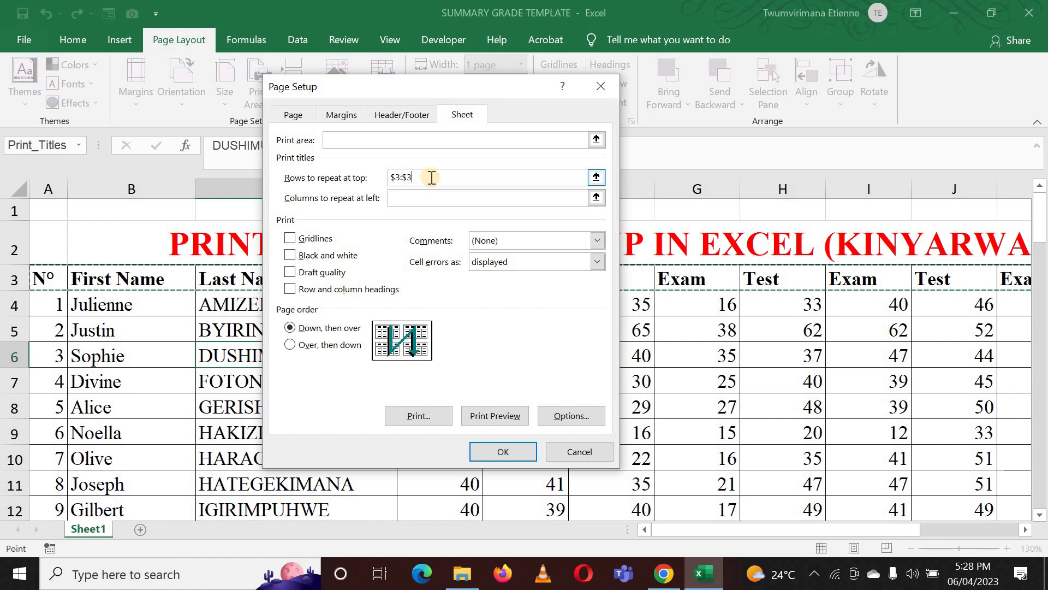
{"action": "left_click", "coordinate": [395, 186]}
{"action": "left_click", "coordinate": [593, 186]}
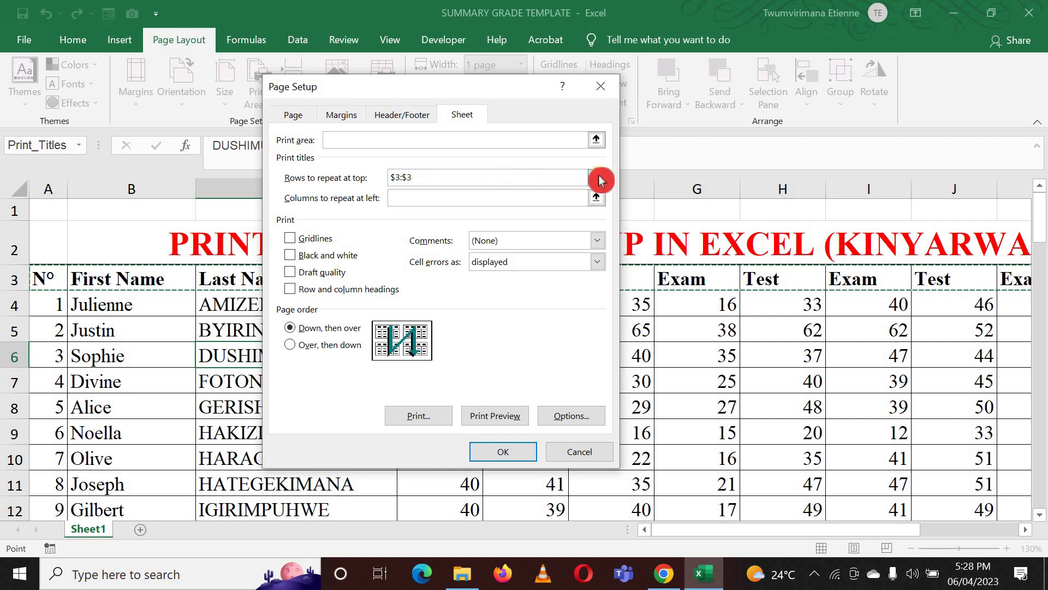
{"action": "left_click", "coordinate": [15, 279]}
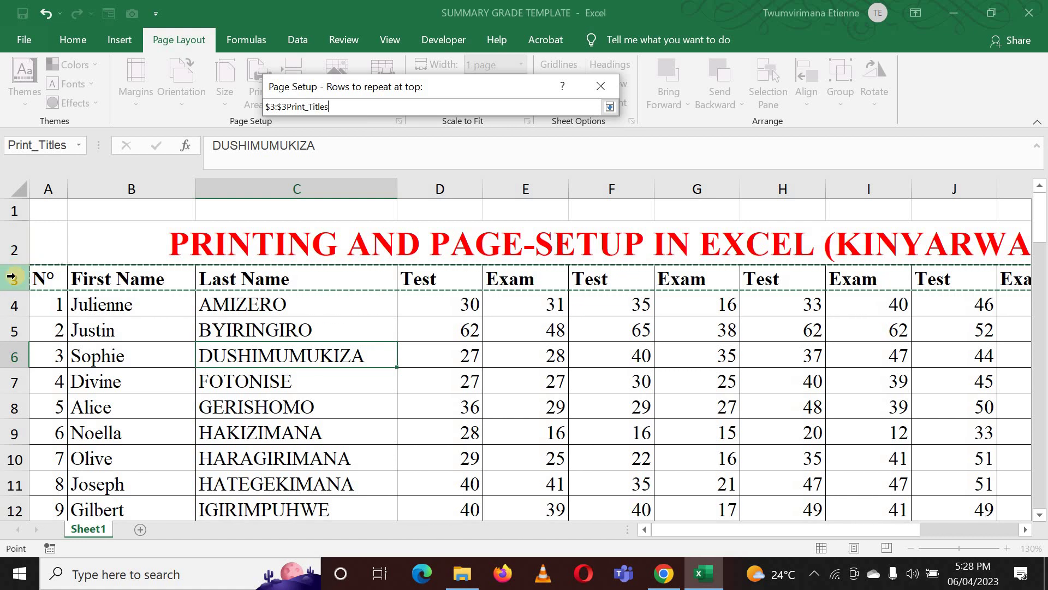
{"action": "left_click", "coordinate": [624, 110]}
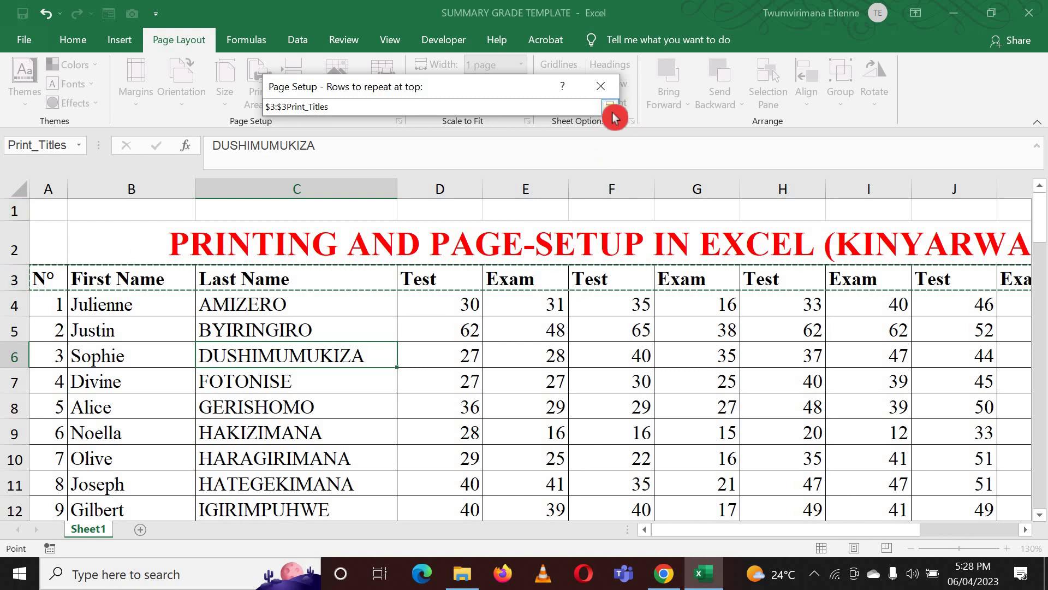
{"action": "left_click", "coordinate": [614, 111]}
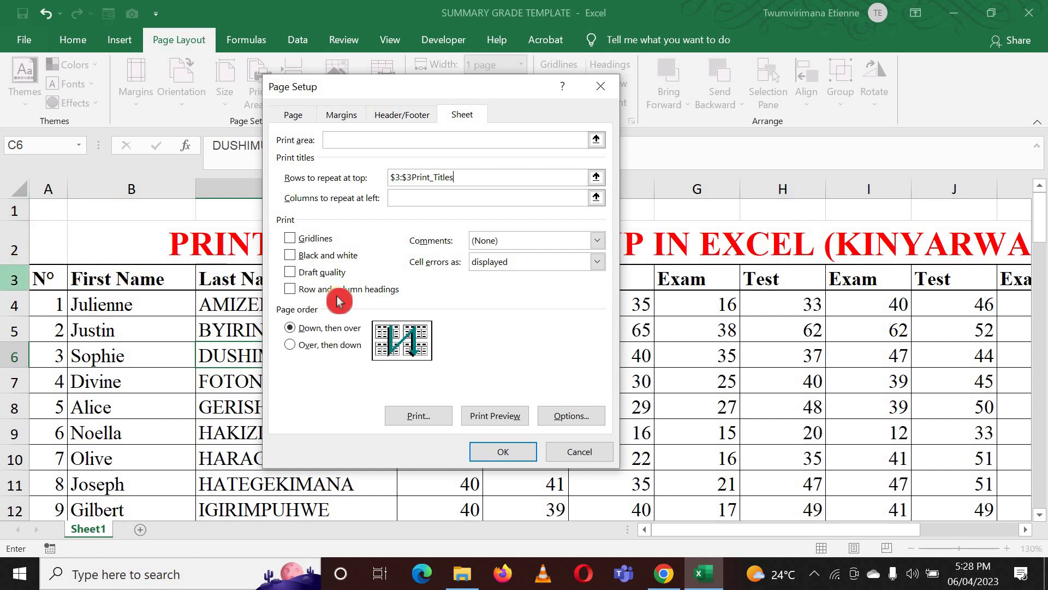
{"action": "left_click", "coordinate": [506, 456]}
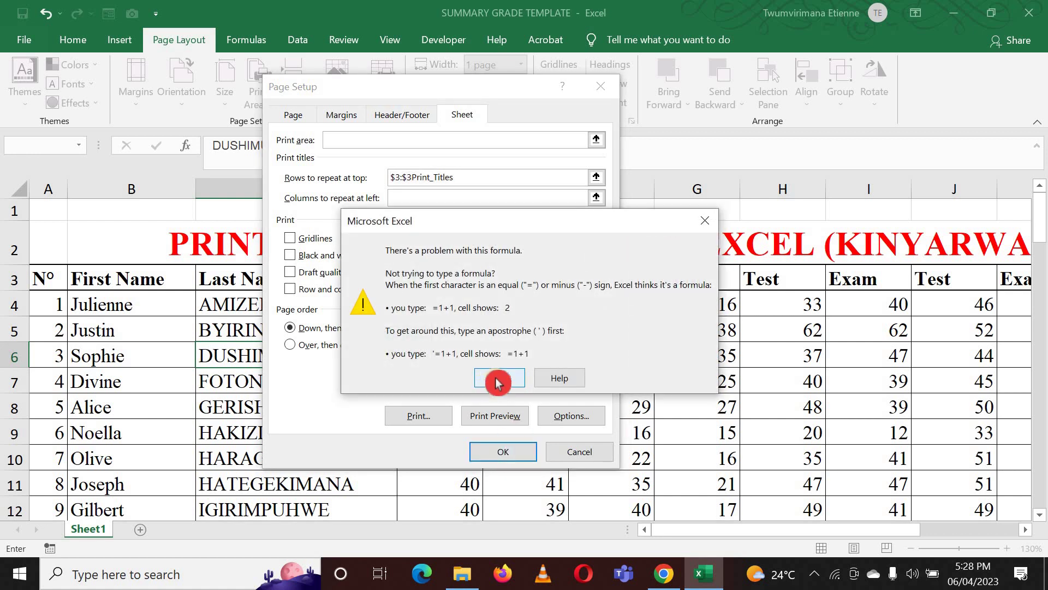
{"action": "left_click", "coordinate": [497, 381]}
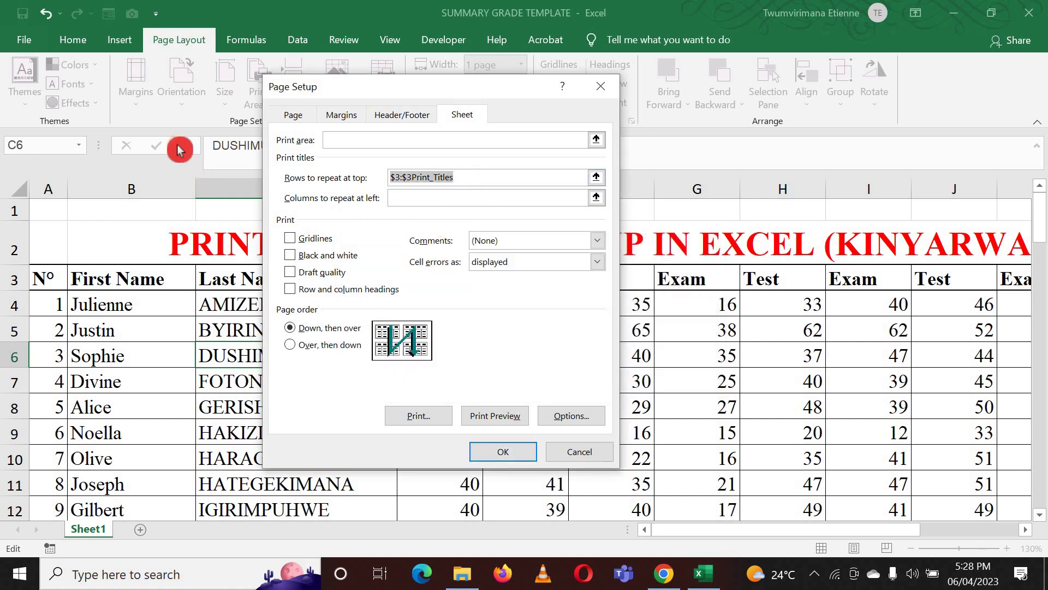
Step: Clear the faulty entry, reselect row 3 as the repeating title row, and apply it
{"action": "key", "text": "BackSpace"}
{"action": "left_click", "coordinate": [596, 177]}
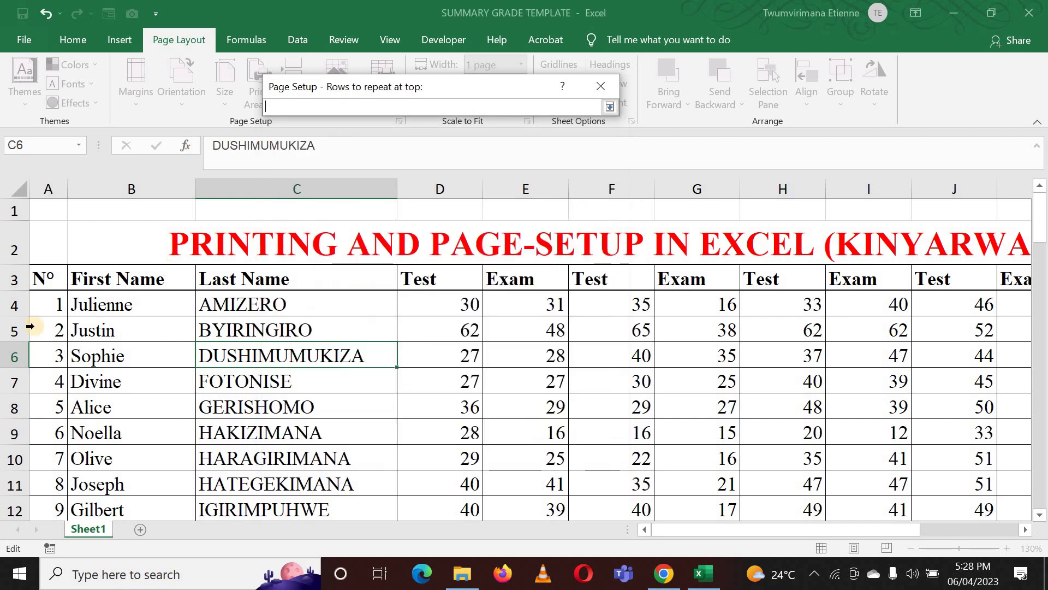
{"action": "left_click", "coordinate": [14, 279]}
{"action": "left_click", "coordinate": [609, 107]}
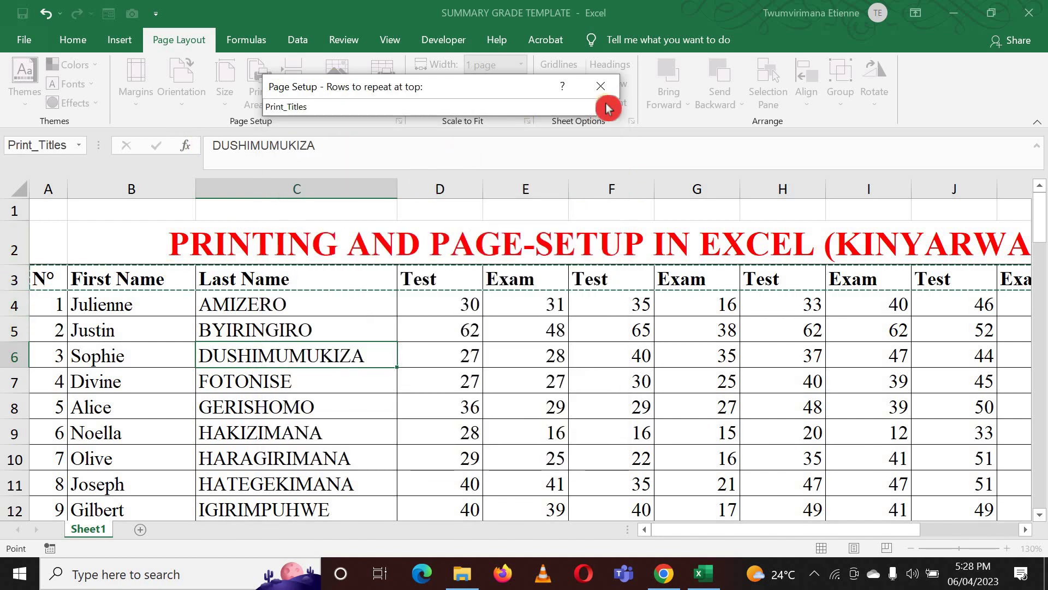
{"action": "left_click", "coordinate": [488, 451]}
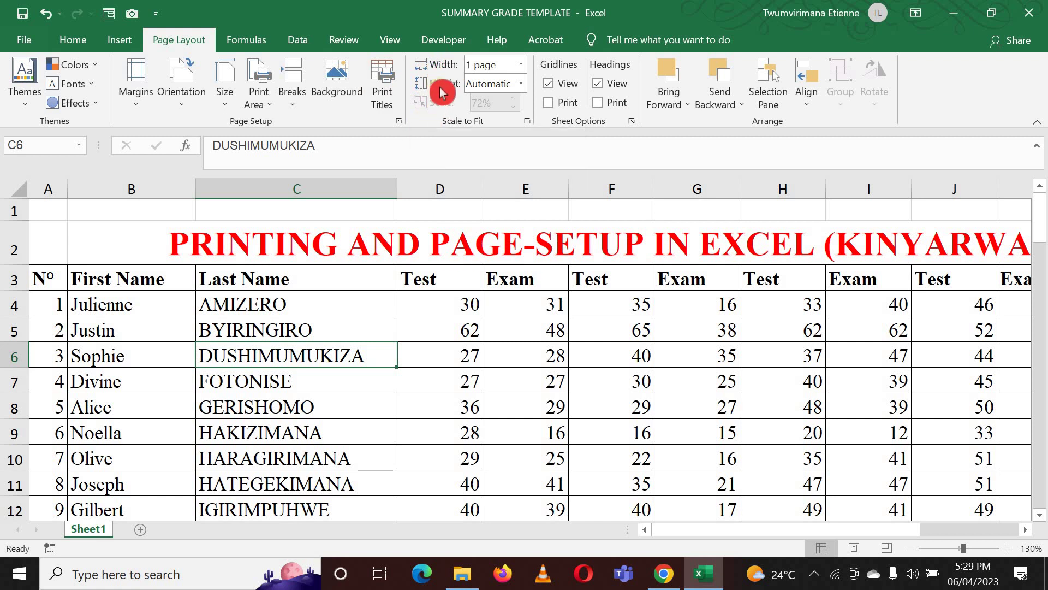
{"action": "left_click", "coordinate": [521, 65]}
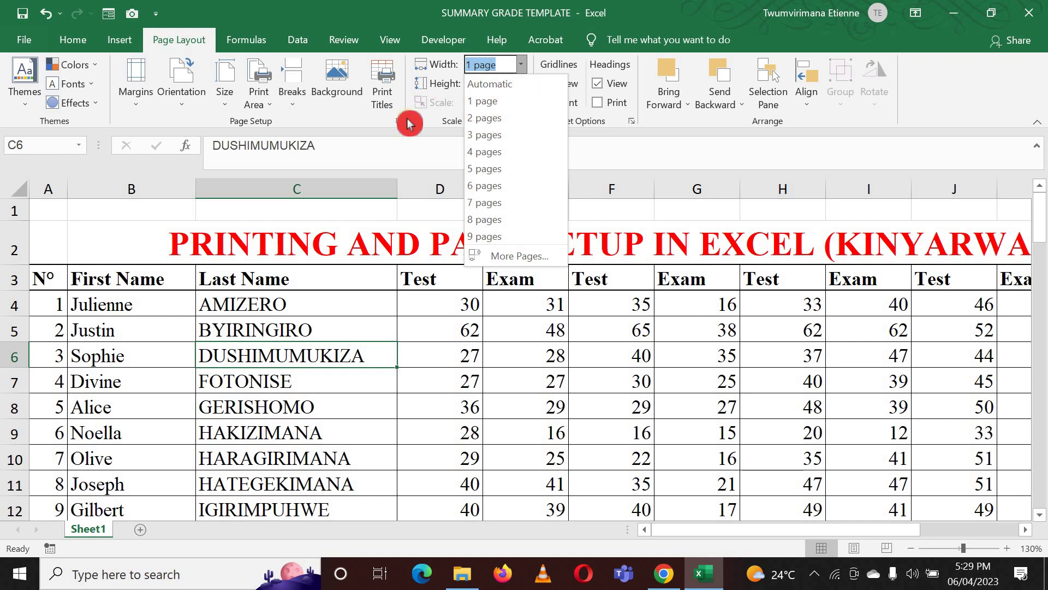
{"action": "left_click", "coordinate": [439, 109]}
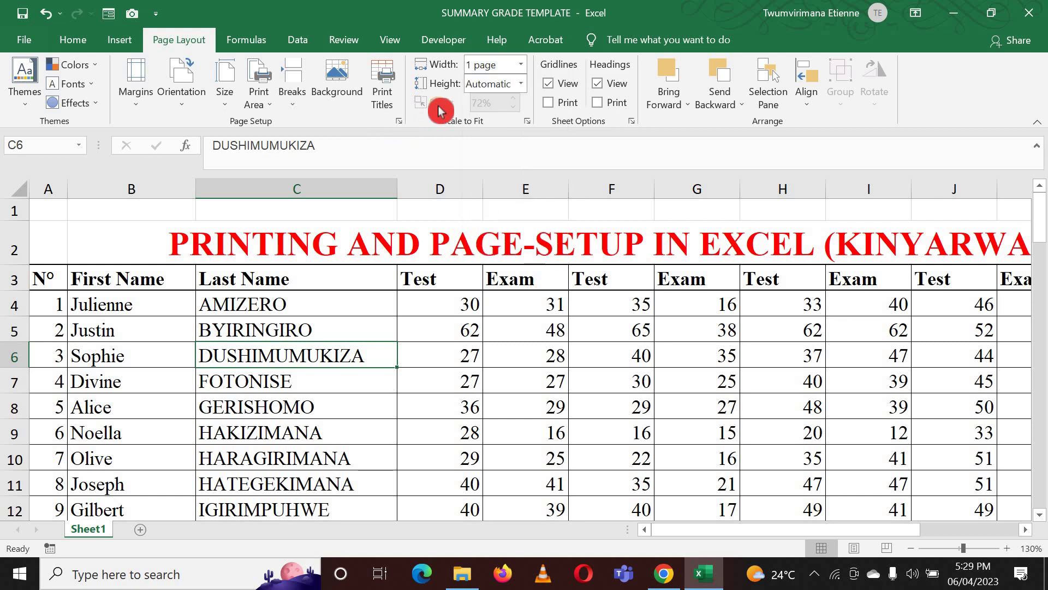
{"action": "left_click", "coordinate": [522, 85]}
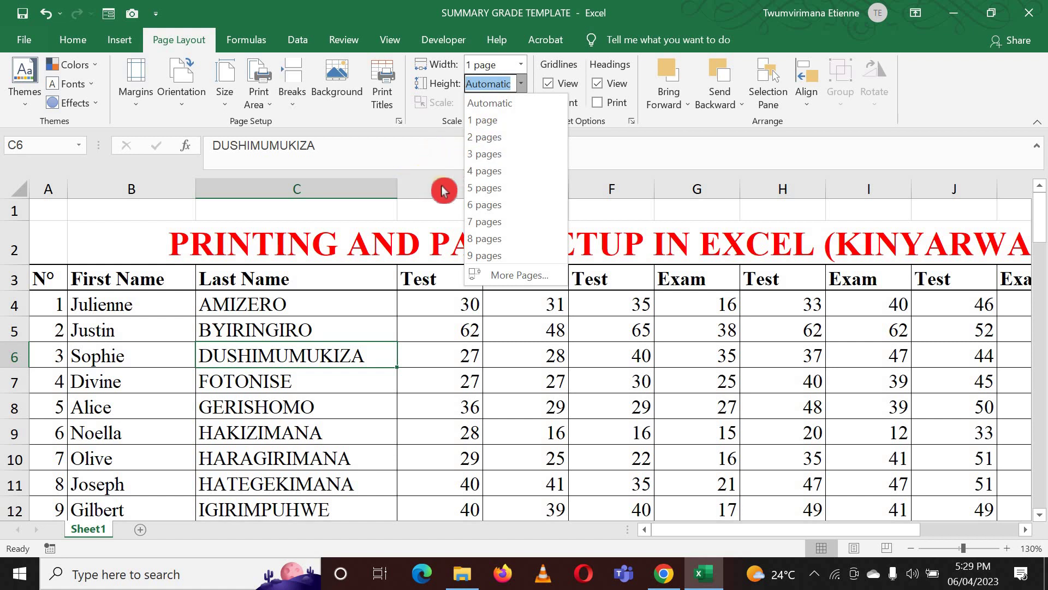
{"action": "left_click", "coordinate": [647, 188]}
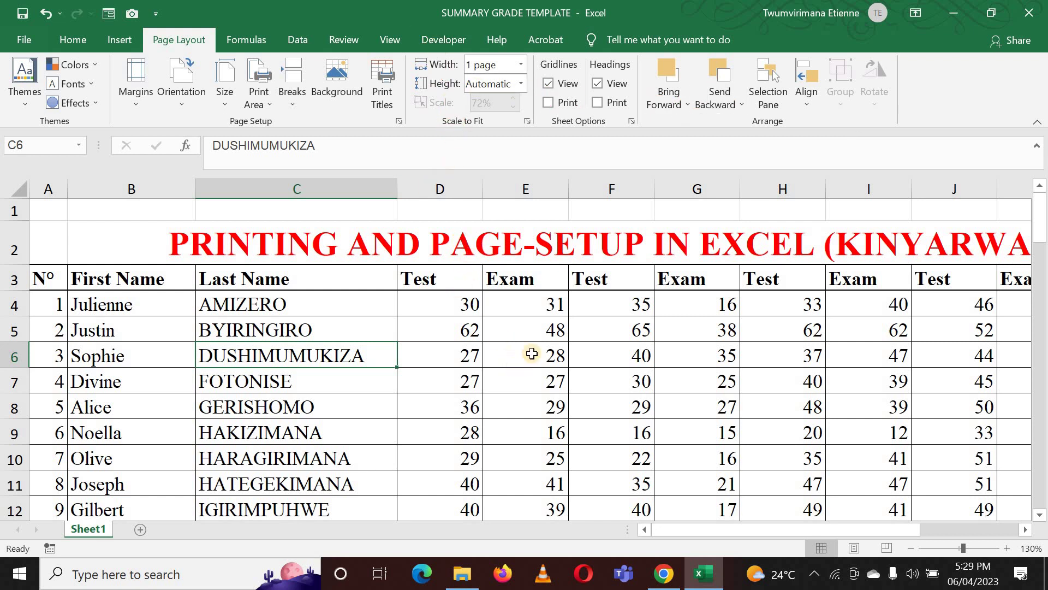
{"action": "left_click", "coordinate": [679, 229]}
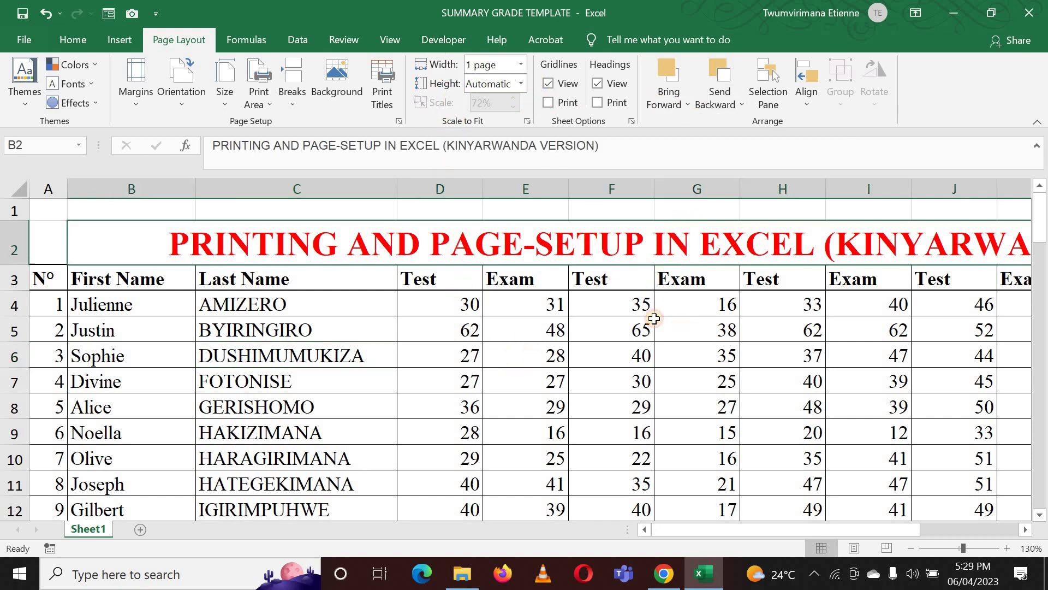
{"action": "scroll", "coordinate": [693, 322], "scroll_direction": "down", "scroll_amount": 3}
{"action": "scroll", "coordinate": [731, 344], "scroll_direction": "down", "scroll_amount": 7}
{"action": "scroll", "coordinate": [732, 358], "scroll_direction": "down", "scroll_amount": 6}
{"action": "scroll", "coordinate": [743, 362], "scroll_direction": "down", "scroll_amount": 15}
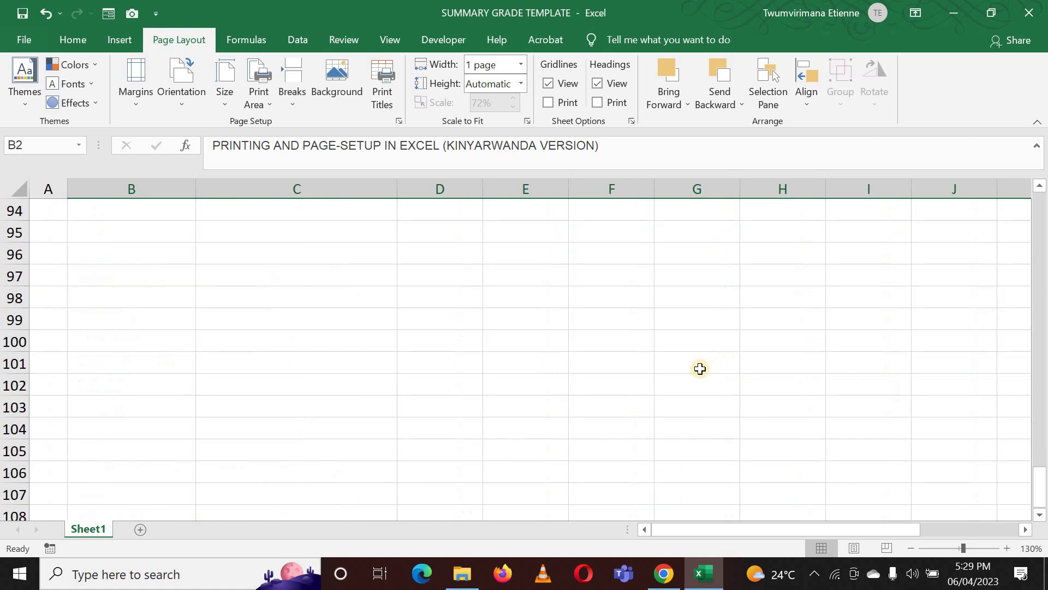
{"action": "left_click", "coordinate": [628, 328]}
{"action": "left_click", "coordinate": [279, 358]}
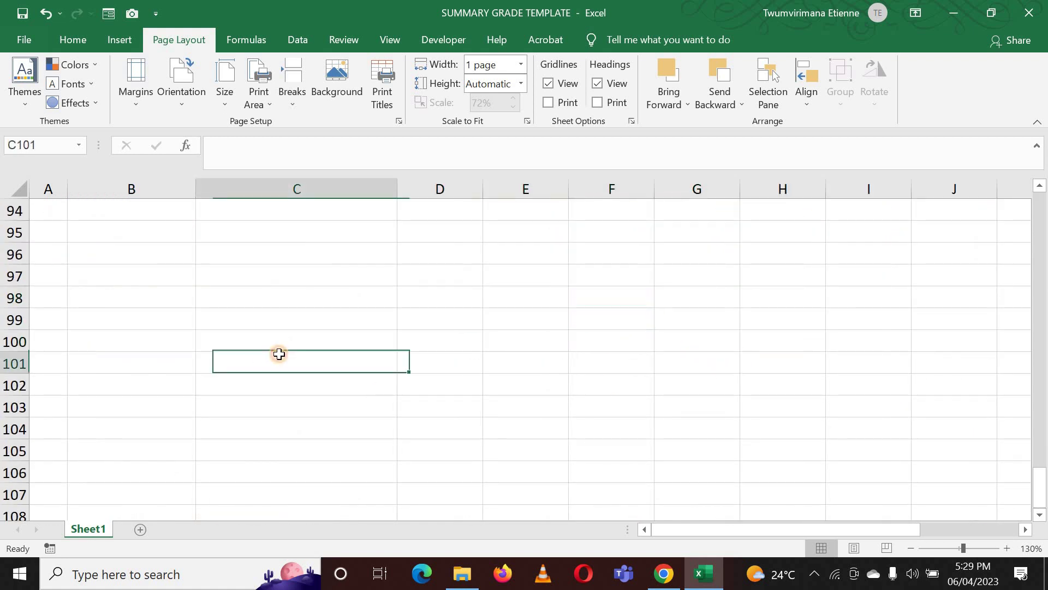
{"action": "left_click", "coordinate": [431, 341]}
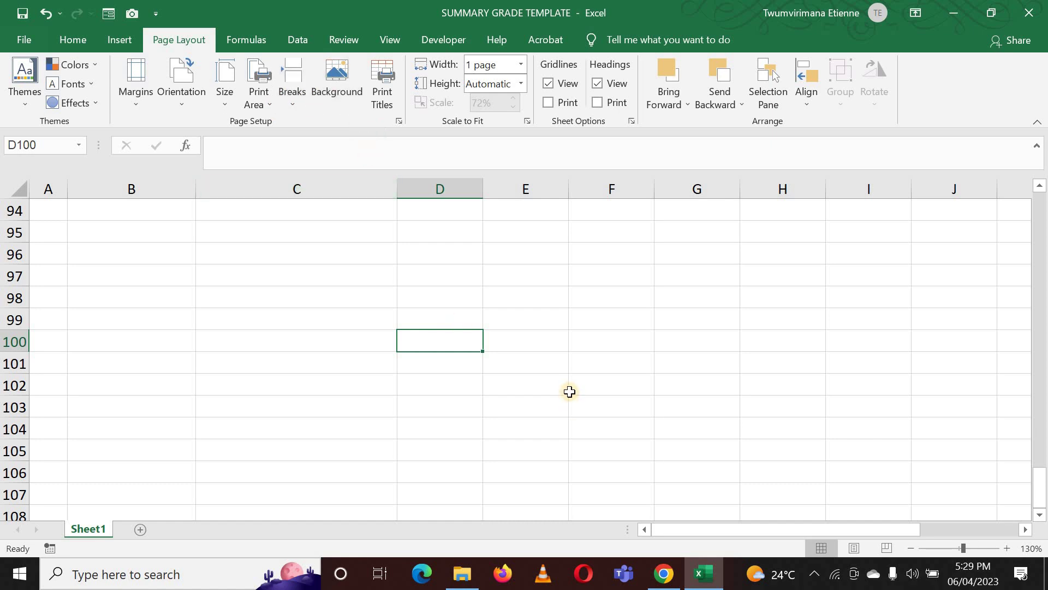
{"action": "scroll", "coordinate": [570, 392], "scroll_direction": "up", "scroll_amount": 6}
{"action": "scroll", "coordinate": [568, 389], "scroll_direction": "up", "scroll_amount": 14}
{"action": "scroll", "coordinate": [562, 382], "scroll_direction": "up", "scroll_amount": 11}
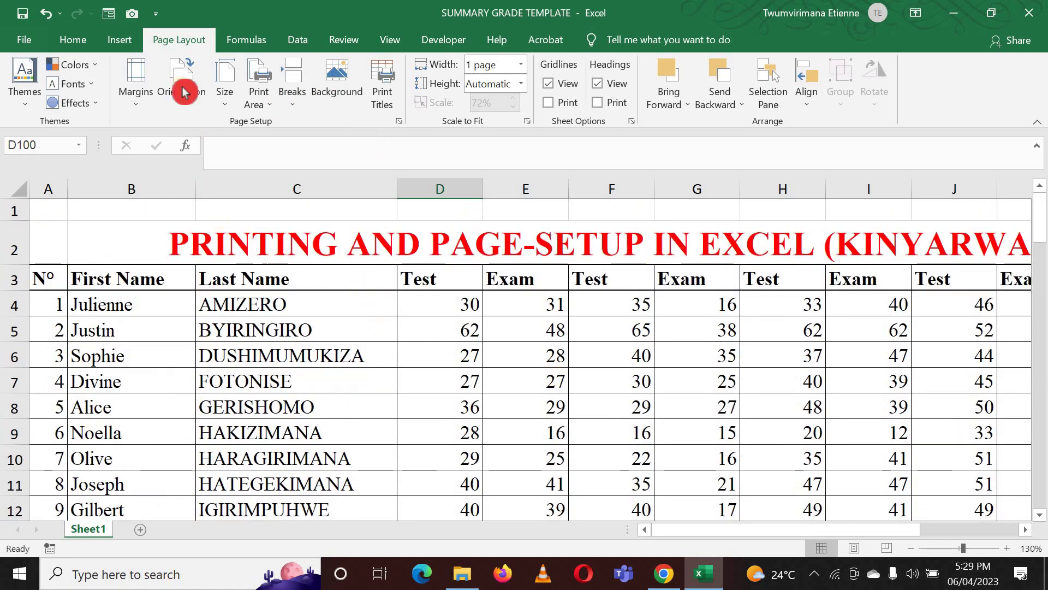
Step: On the File > Print page, set scaling to print the sheet at actual size
{"action": "left_click", "coordinate": [26, 47]}
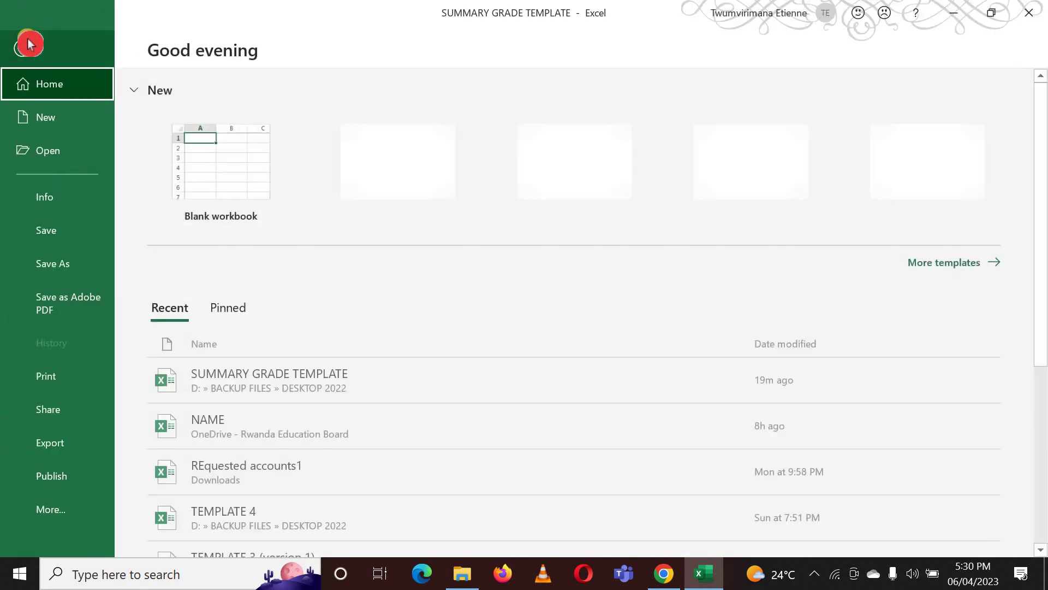
{"action": "left_click", "coordinate": [41, 387]}
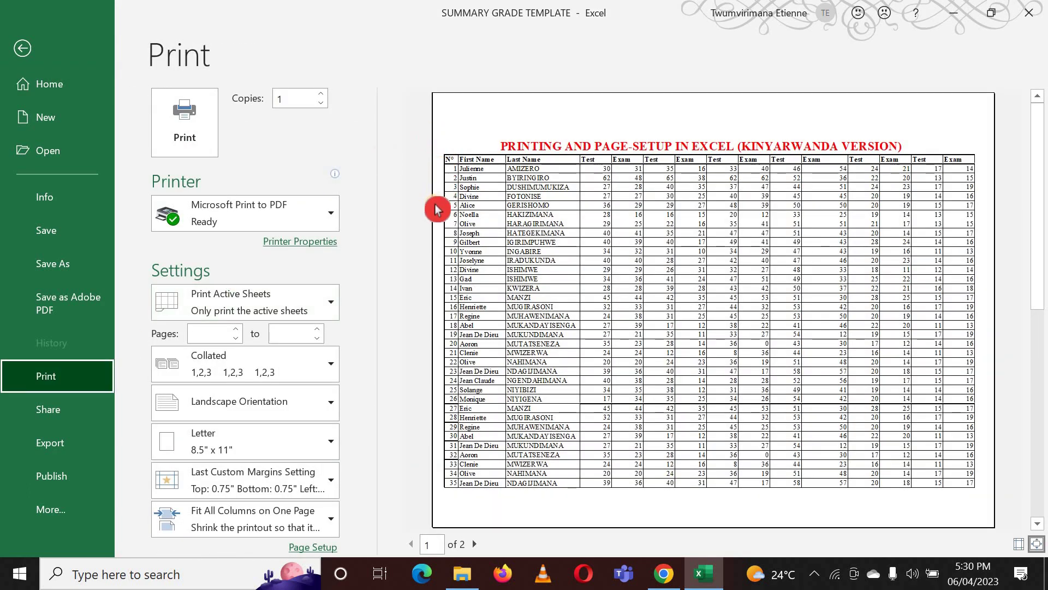
{"action": "left_click", "coordinate": [328, 521]}
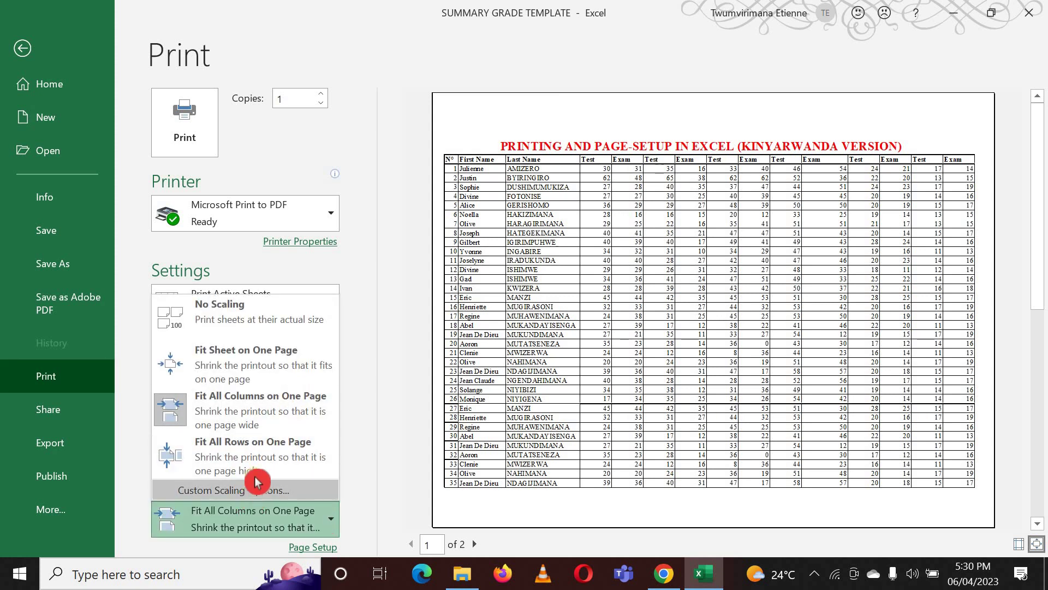
{"action": "left_click", "coordinate": [257, 322]}
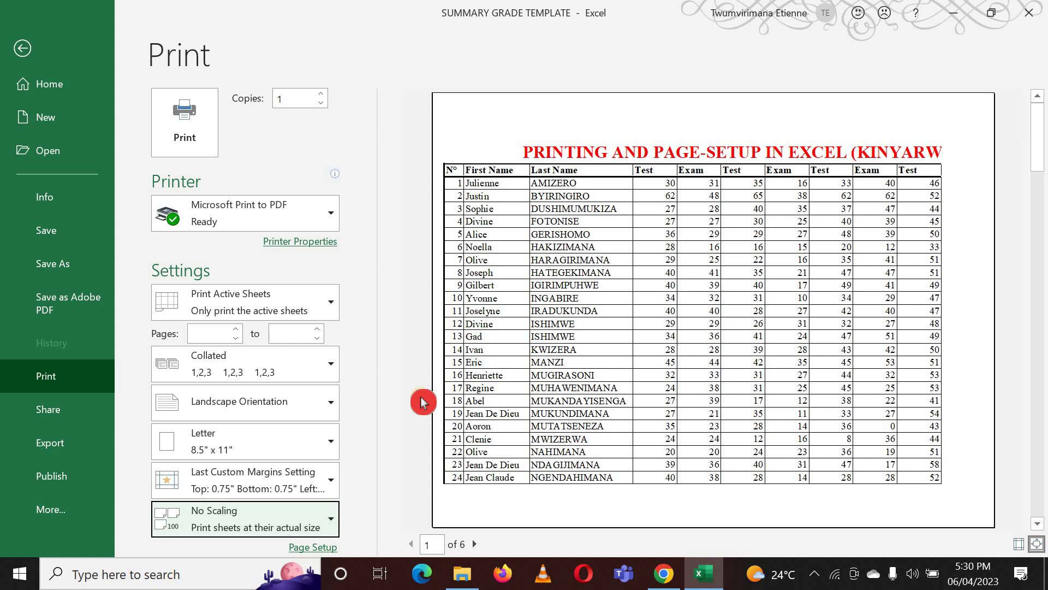
Step: Switch the printout to portrait and show the printer list with Microsoft Print to PDF
{"action": "left_click", "coordinate": [321, 410]}
{"action": "left_click", "coordinate": [253, 427]}
{"action": "left_click", "coordinate": [253, 427]}
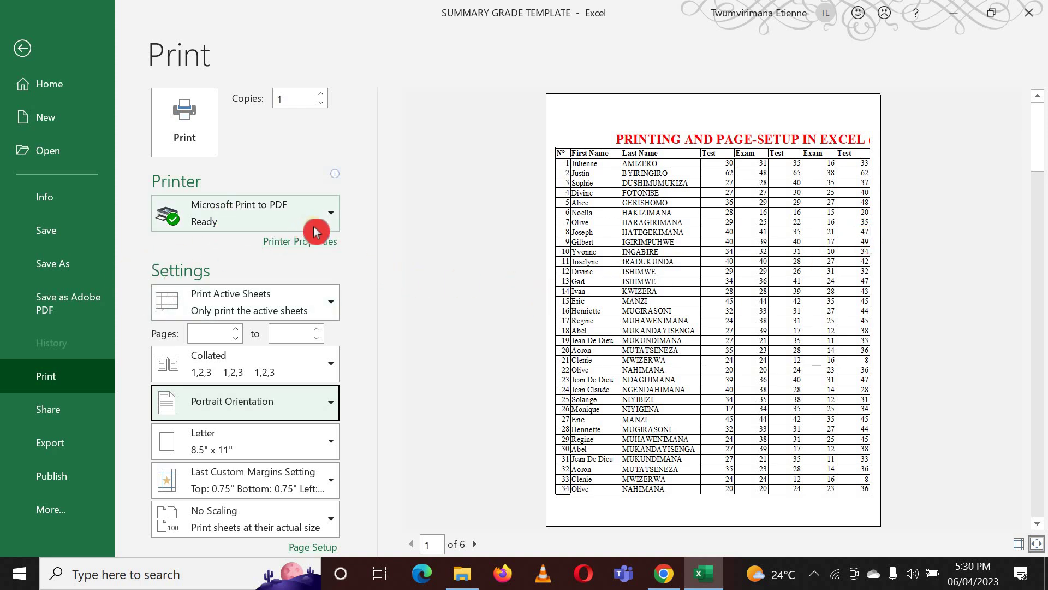
{"action": "left_click", "coordinate": [333, 216]}
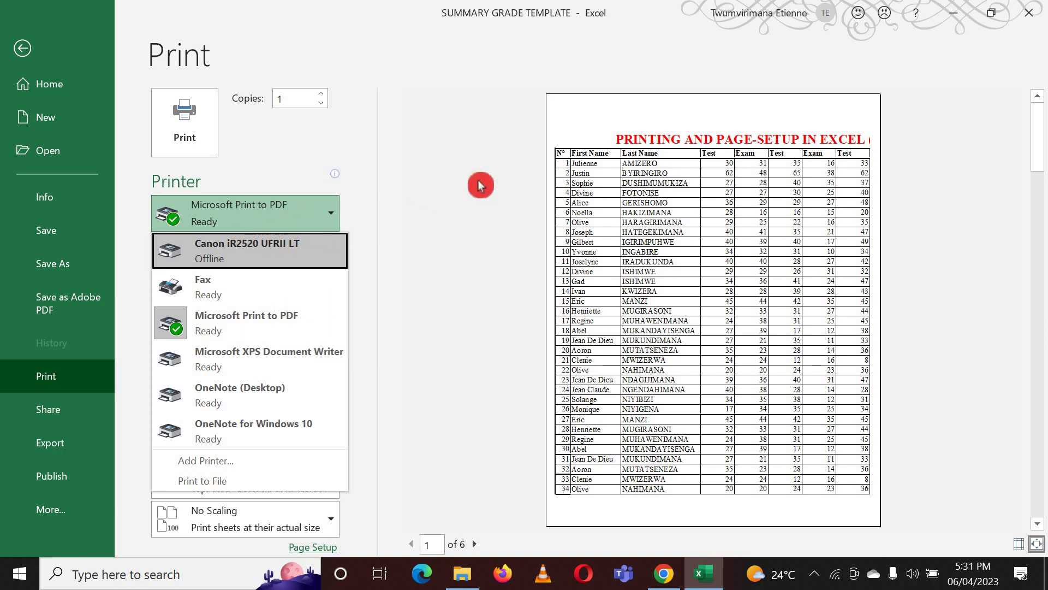
Step: Close the printer list, keeping Microsoft Print to PDF as the selected printer
{"action": "left_click", "coordinate": [388, 198]}
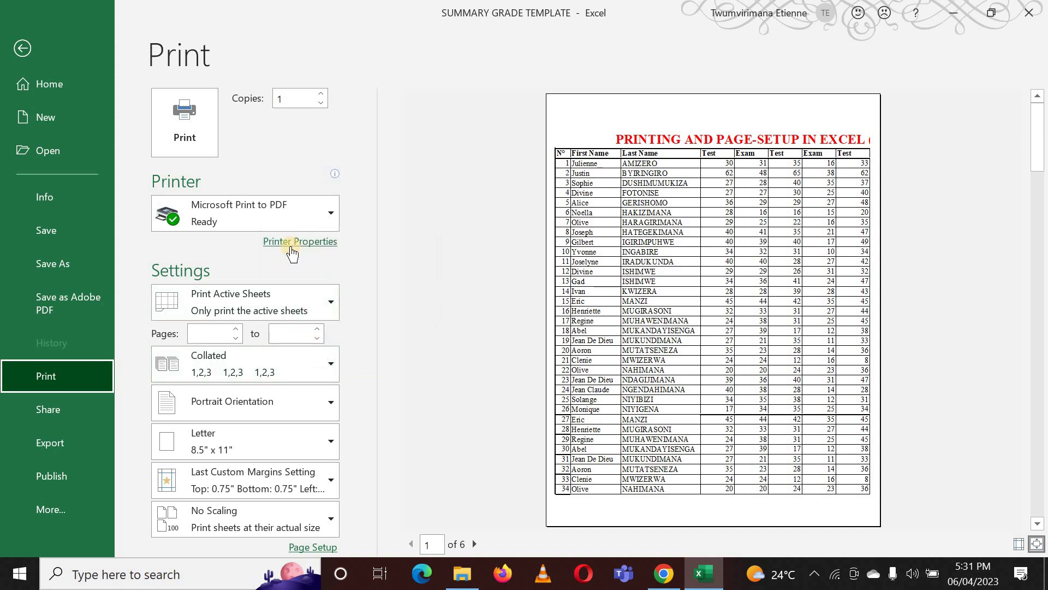
{"action": "left_click", "coordinate": [272, 319]}
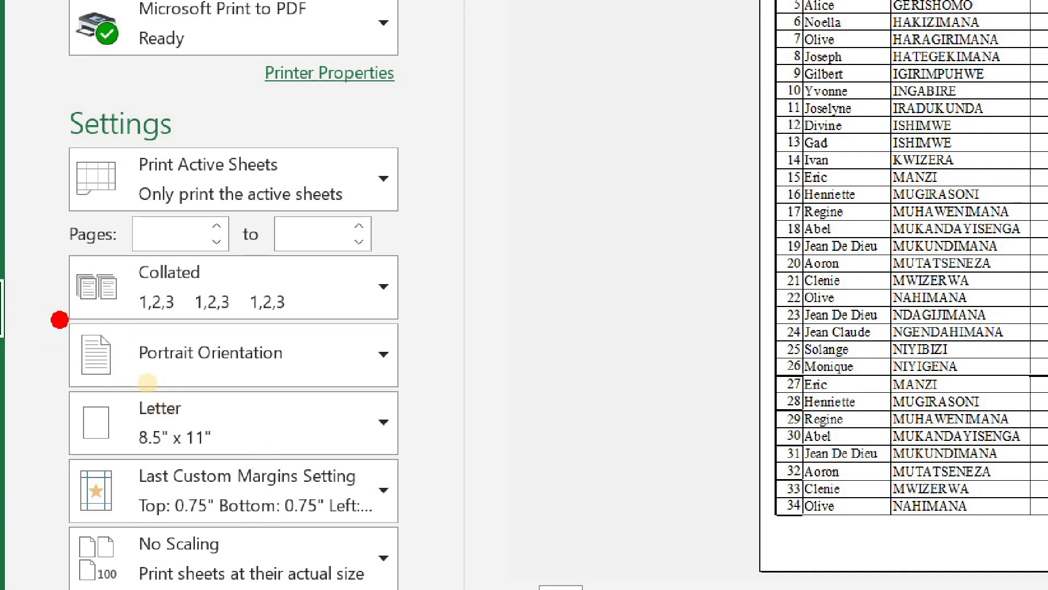
Step: Change the printout orientation from portrait to Landscape
{"action": "mouse_move", "coordinate": [62, 322]}
{"action": "left_mouse_down"}
{"action": "mouse_move", "coordinate": [419, 341]}
{"action": "mouse_move", "coordinate": [65, 316]}
{"action": "left_mouse_up"}
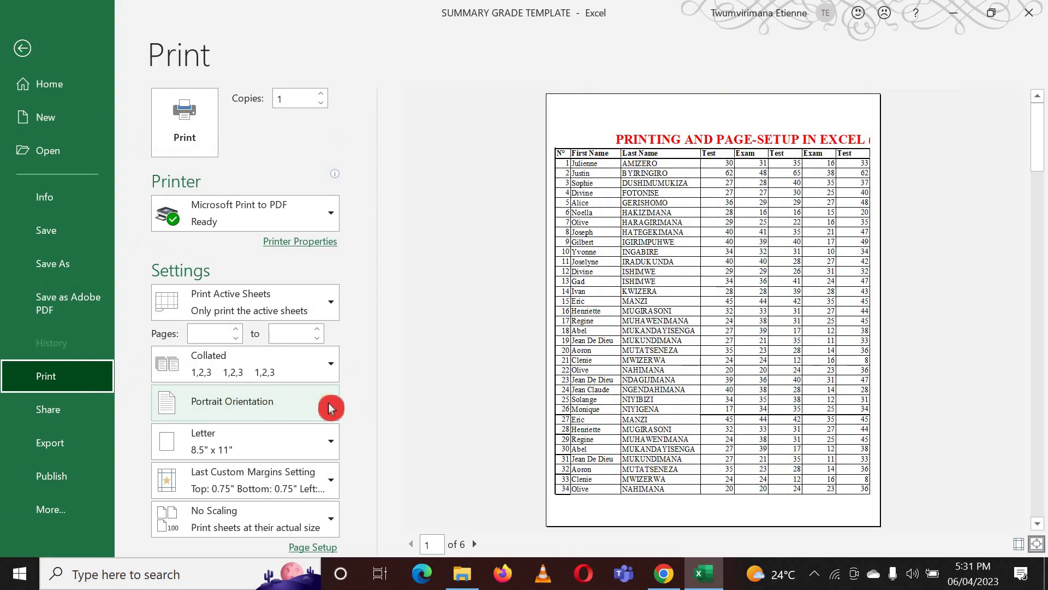
{"action": "left_click", "coordinate": [329, 402]}
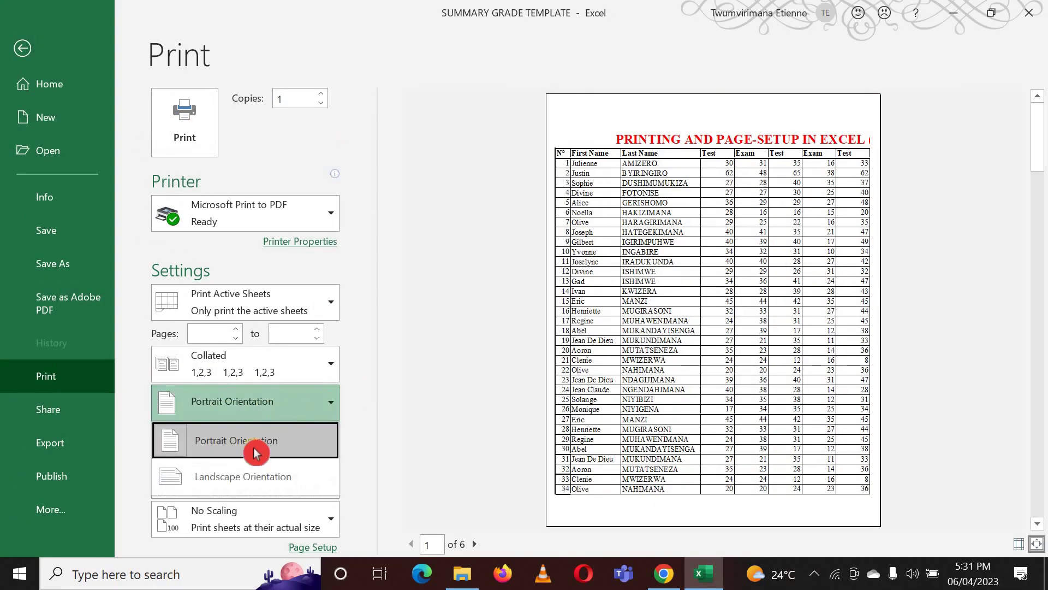
{"action": "left_click", "coordinate": [245, 476]}
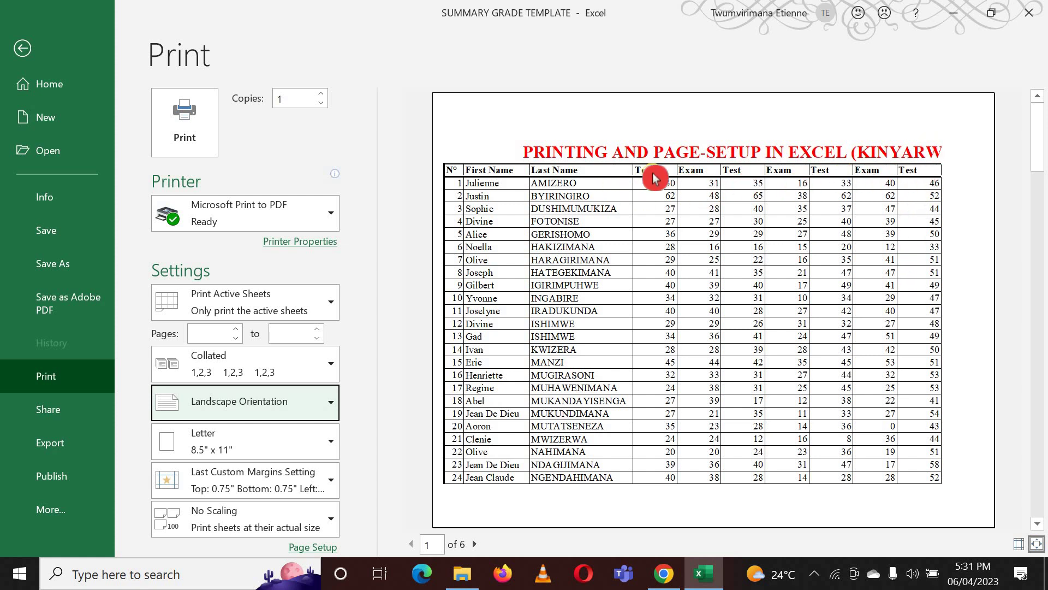
Step: Return from print settings to the worksheet and look over the header cells O3, D3, H3 and J3
{"action": "left_click", "coordinate": [21, 48]}
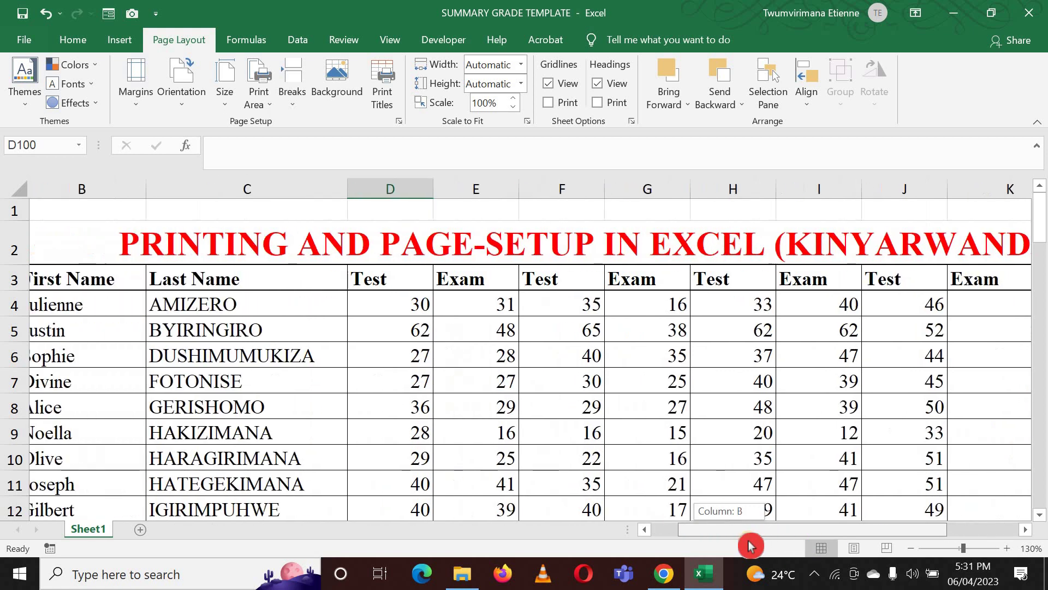
{"action": "left_click_drag", "start_coordinate": [820, 537], "coordinate": [841, 537]}
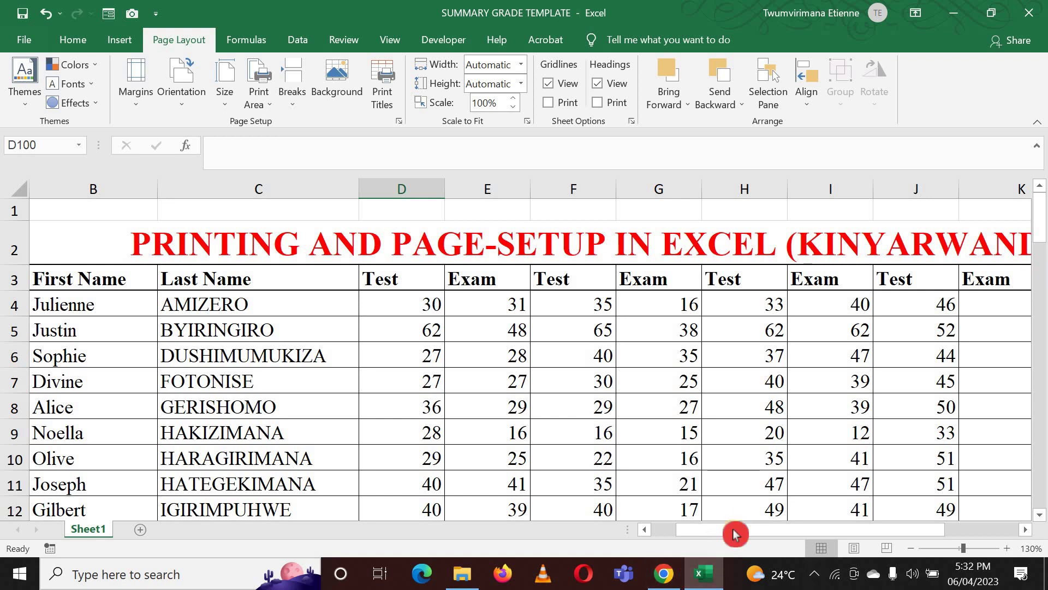
{"action": "left_click_drag", "start_coordinate": [770, 535], "coordinate": [846, 541]}
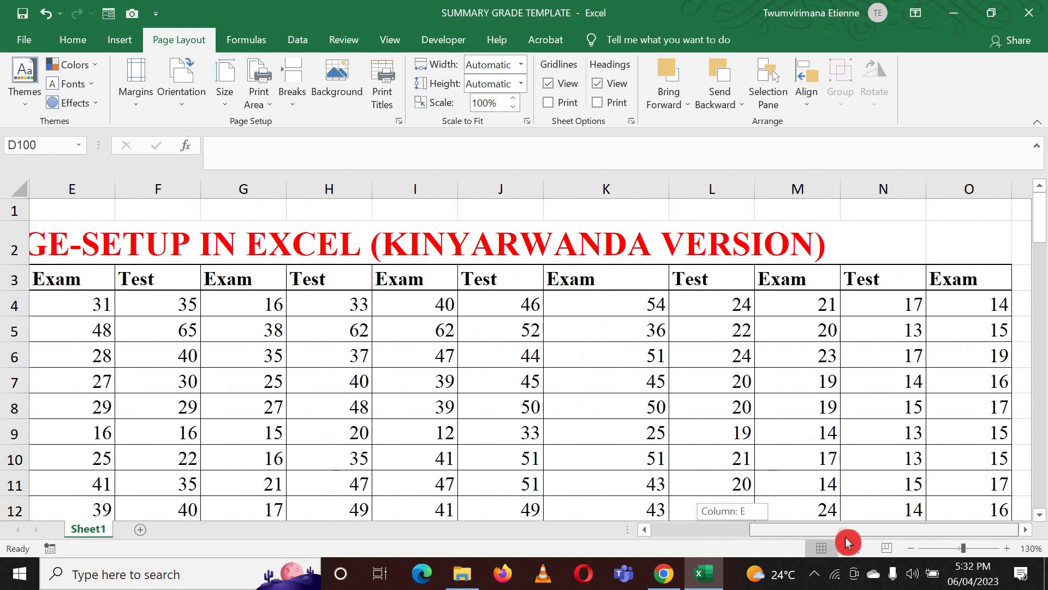
{"action": "double_click", "coordinate": [990, 283]}
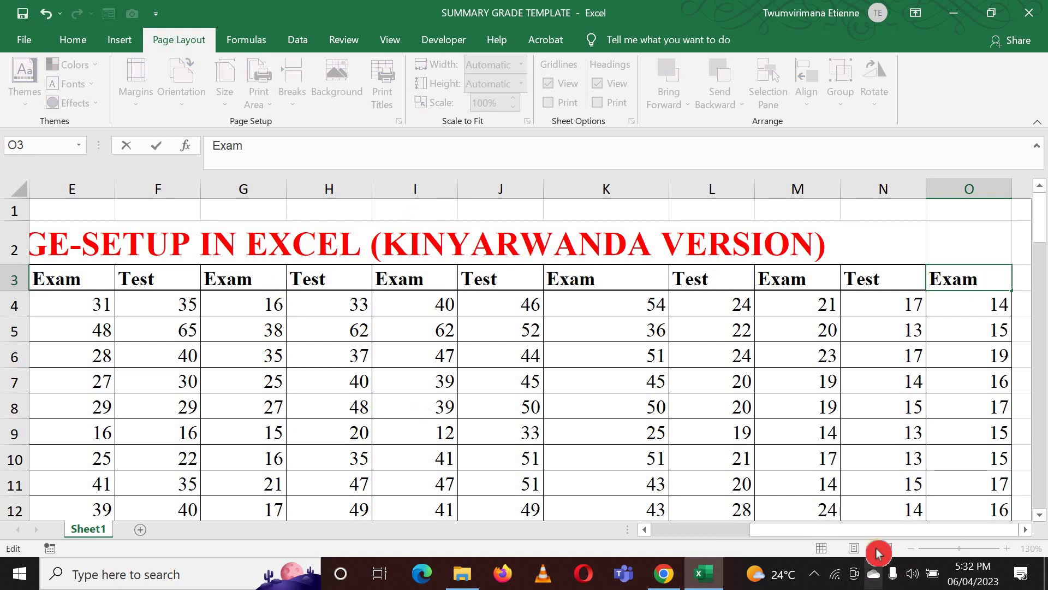
{"action": "left_click_drag", "start_coordinate": [793, 529], "coordinate": [657, 533]}
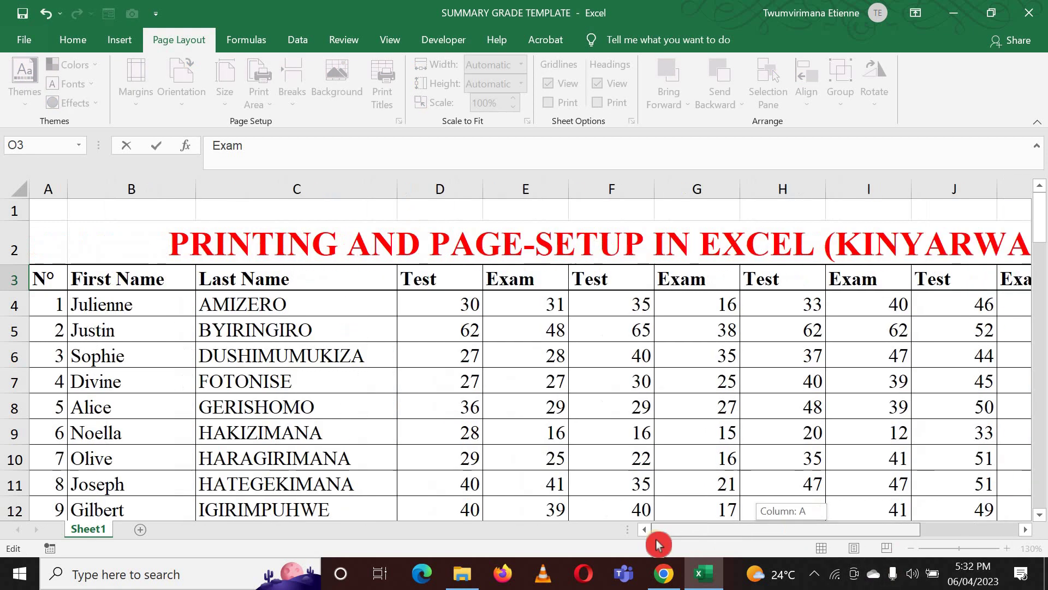
{"action": "left_click", "coordinate": [444, 278]}
{"action": "left_click", "coordinate": [770, 273]}
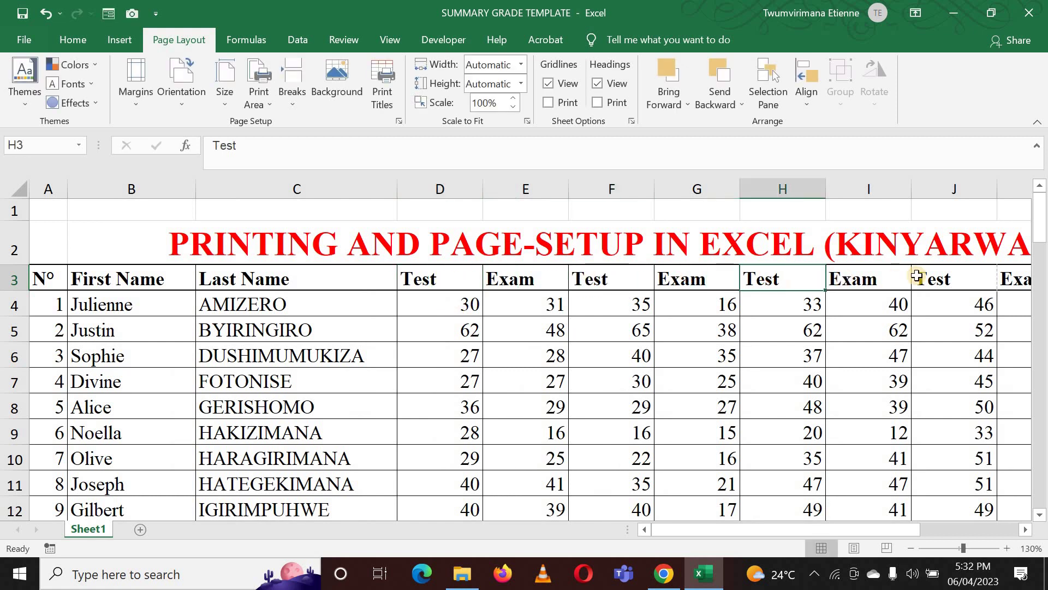
{"action": "left_click", "coordinate": [923, 275]}
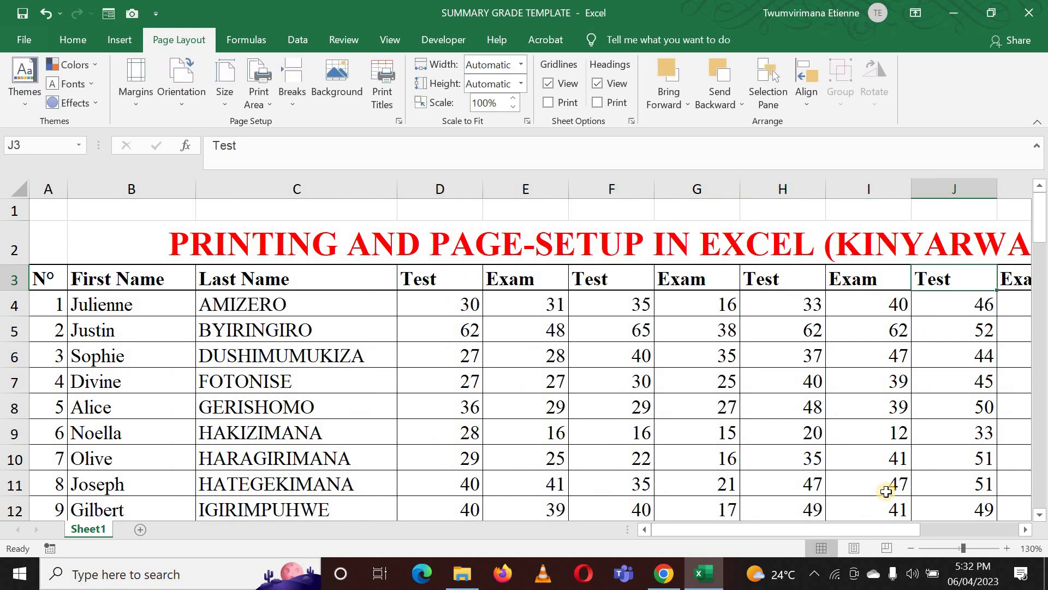
Step: Rename the O3 header to 'Exam 6' and go to the File start page
{"action": "key", "text": "Right"}
{"action": "key", "text": "Right"}
{"action": "key", "text": "Right"}
{"action": "key", "text": "Right"}
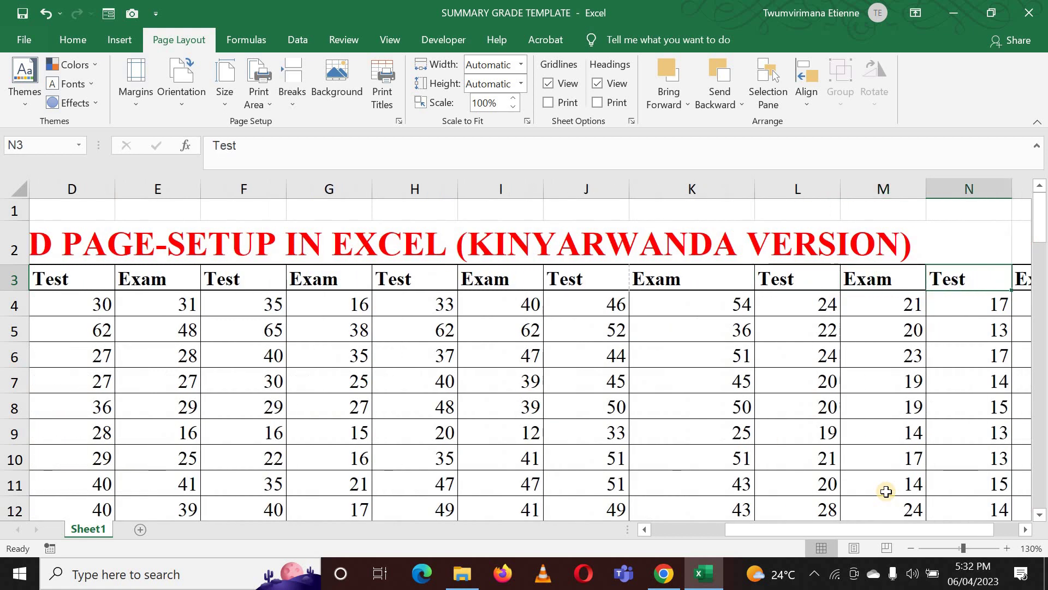
{"action": "key", "text": "Right"}
{"action": "key", "text": "Right"}
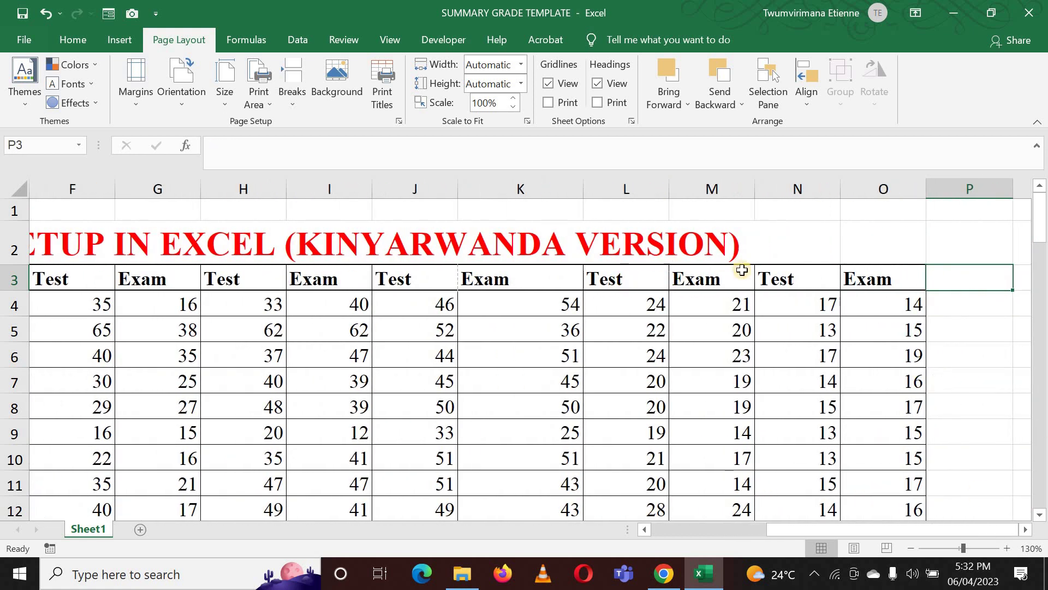
{"action": "double_click", "coordinate": [906, 283]}
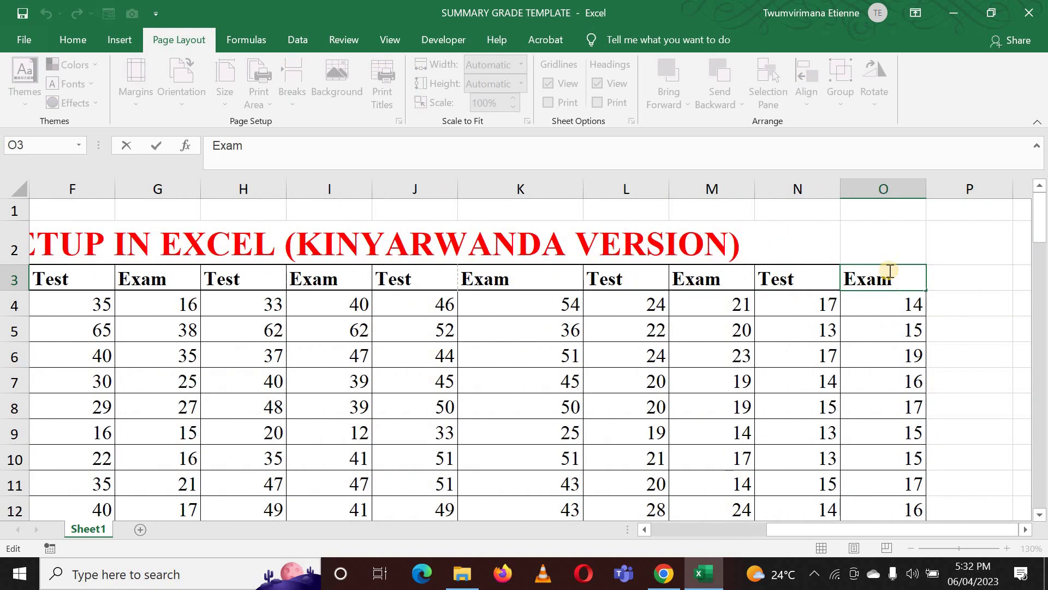
{"action": "type", "text": "6"}
{"action": "left_click", "coordinate": [798, 380]}
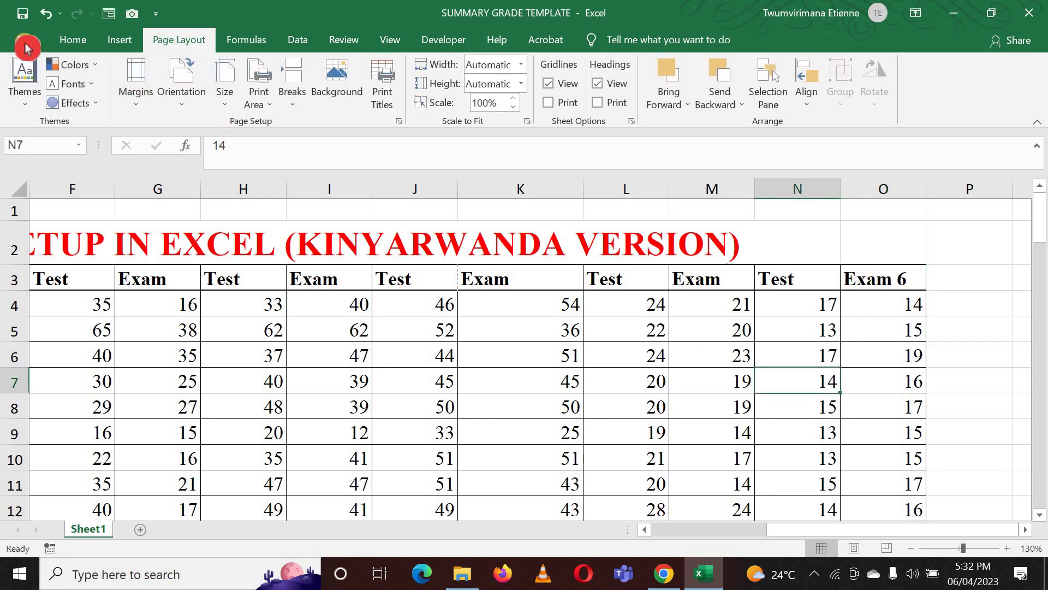
{"action": "left_click", "coordinate": [22, 40]}
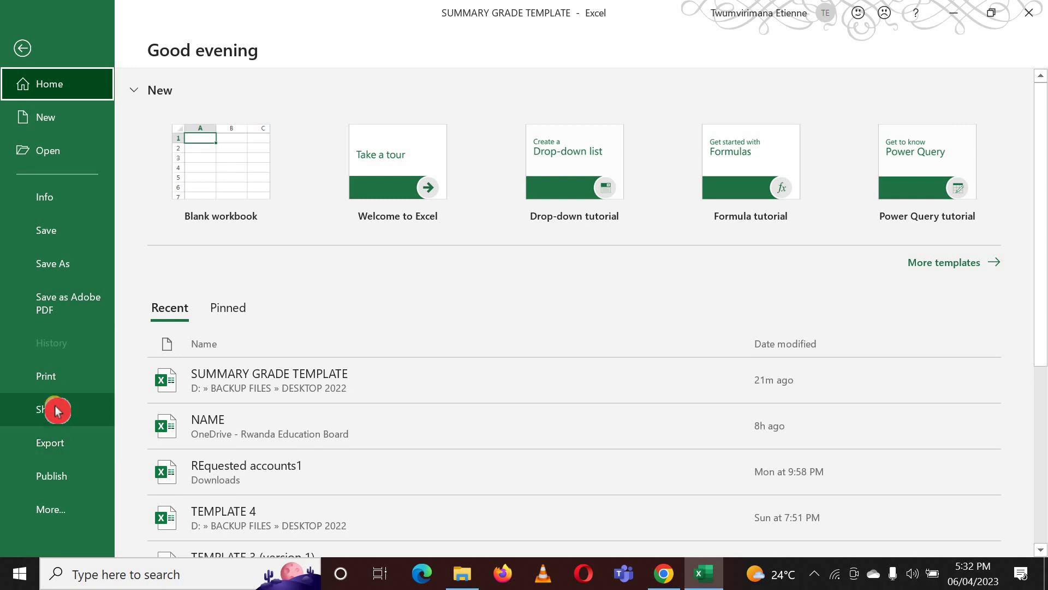
Step: Go to the Print screen and open the No Scaling dropdown under Settings
{"action": "left_click", "coordinate": [42, 372]}
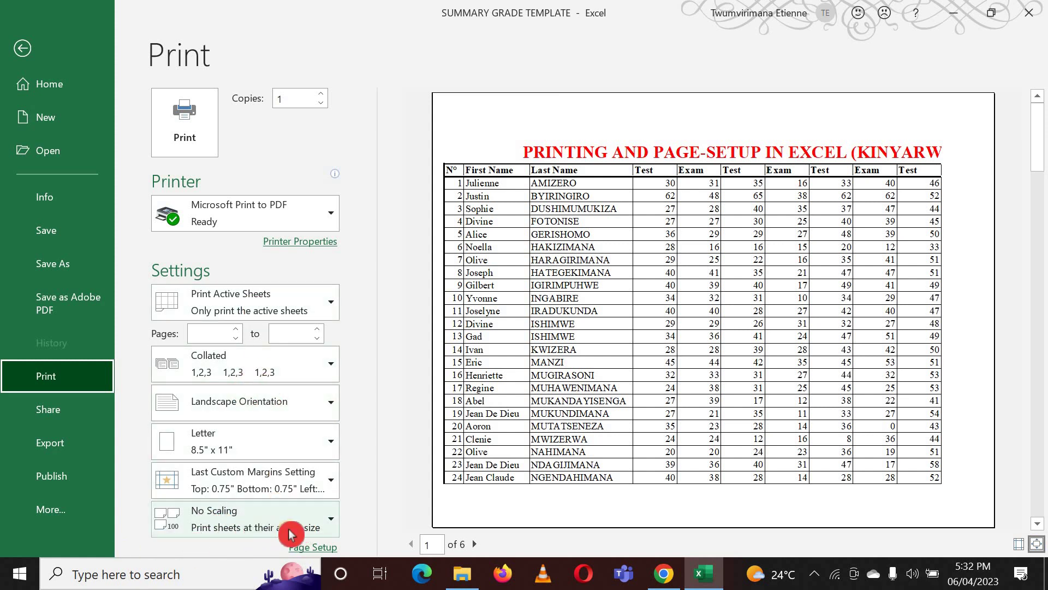
{"action": "left_click", "coordinate": [330, 523]}
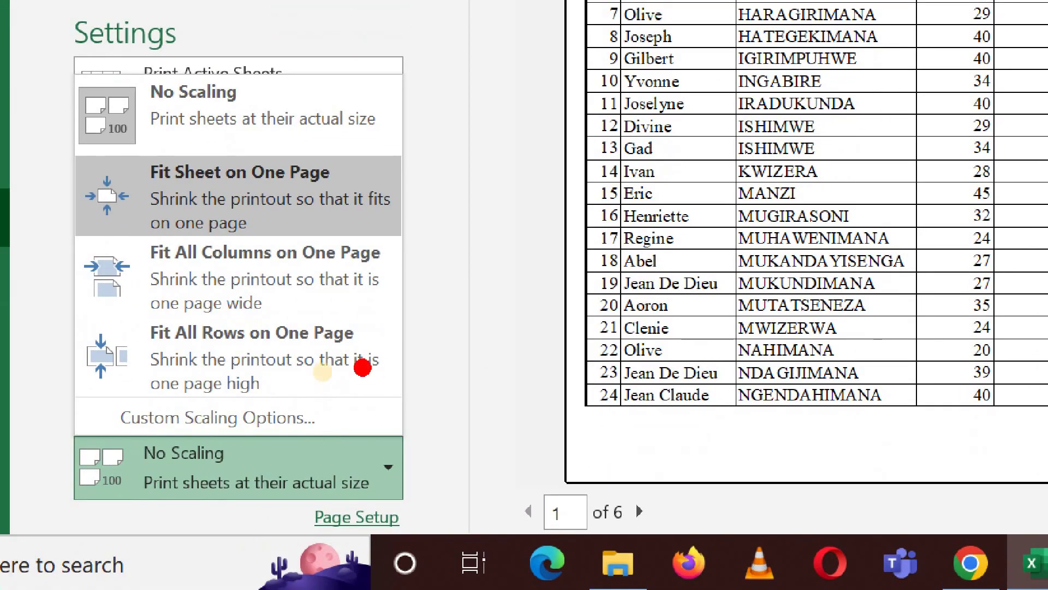
Step: Dismiss the scaling choices, leaving the landscape printout at No Scaling across 6 pages
{"action": "left_click_drag", "start_coordinate": [380, 155], "coordinate": [513, 129]}
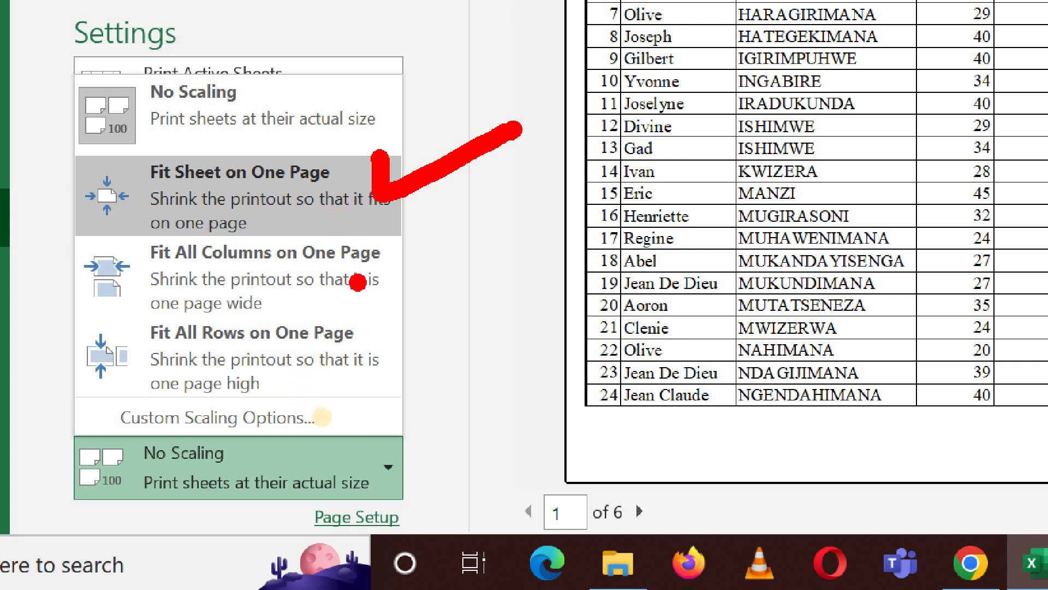
{"action": "mouse_move", "coordinate": [397, 257]}
{"action": "left_mouse_down"}
{"action": "mouse_move", "coordinate": [390, 303]}
{"action": "mouse_move", "coordinate": [462, 266]}
{"action": "left_mouse_up"}
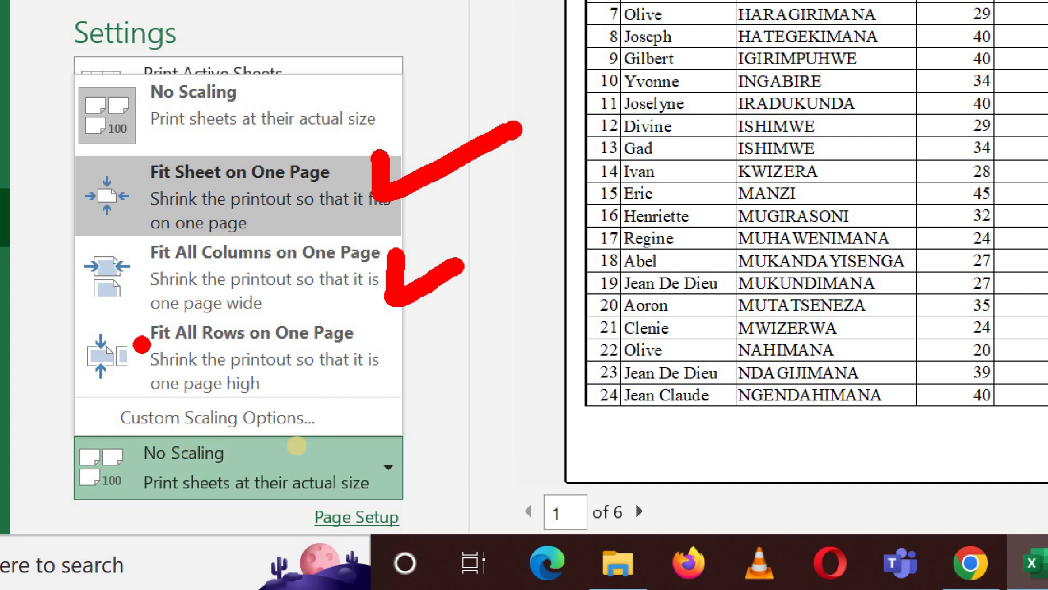
{"action": "mouse_move", "coordinate": [396, 343]}
{"action": "left_mouse_down"}
{"action": "mouse_move", "coordinate": [396, 385]}
{"action": "mouse_move", "coordinate": [540, 332]}
{"action": "left_mouse_up"}
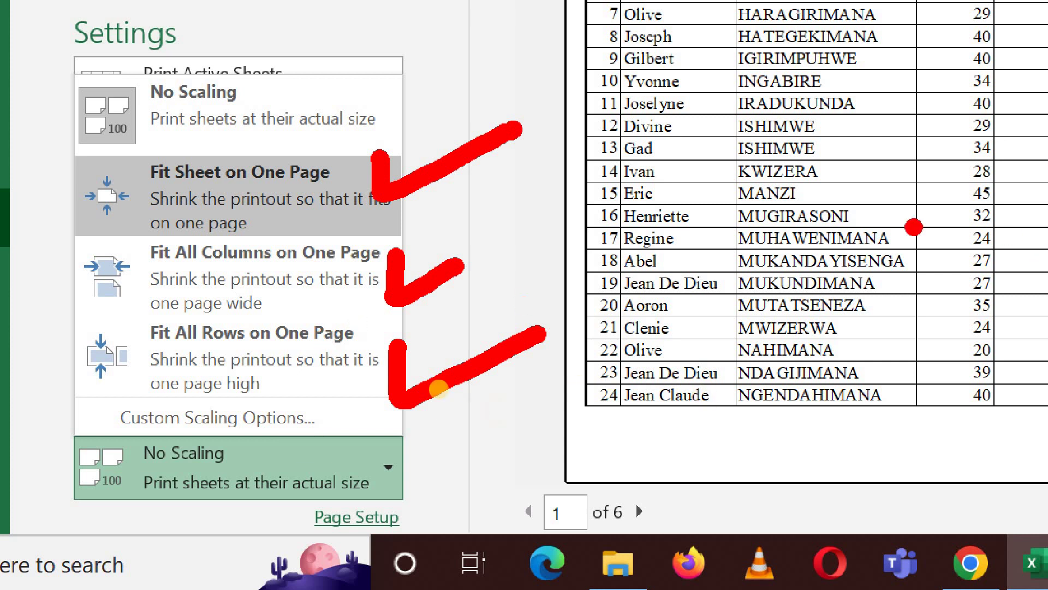
{"action": "left_click_drag", "start_coordinate": [466, 218], "coordinate": [705, 218]}
{"action": "left_click_drag", "start_coordinate": [505, 295], "coordinate": [650, 295]}
{"action": "left_click_drag", "start_coordinate": [447, 416], "coordinate": [661, 426]}
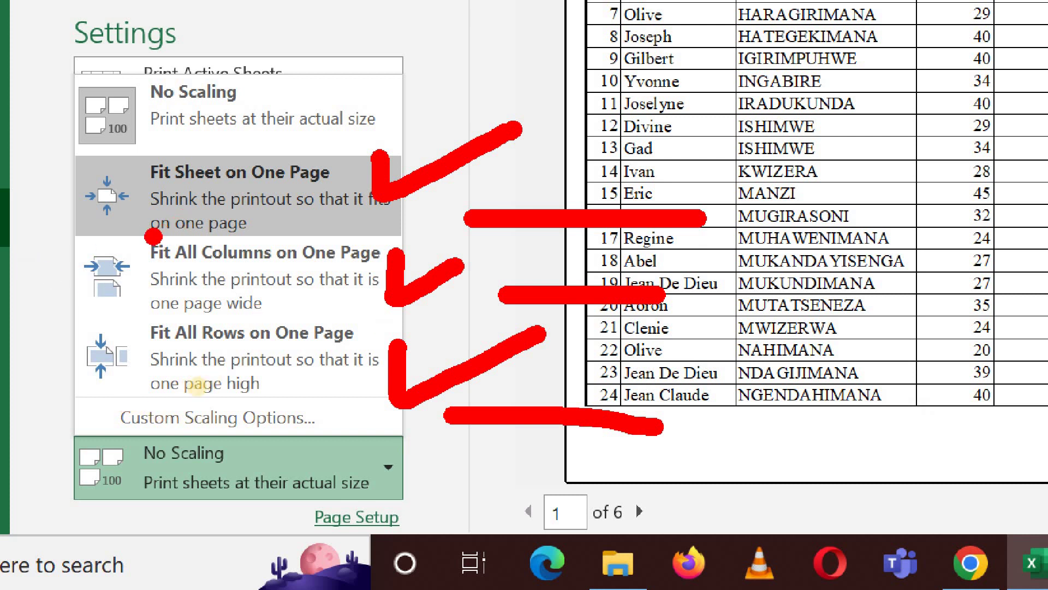
{"action": "mouse_move", "coordinate": [163, 230]}
{"action": "left_mouse_down"}
{"action": "mouse_move", "coordinate": [52, 251]}
{"action": "mouse_move", "coordinate": [88, 311]}
{"action": "mouse_move", "coordinate": [174, 328]}
{"action": "mouse_move", "coordinate": [365, 325]}
{"action": "mouse_move", "coordinate": [453, 284]}
{"action": "mouse_move", "coordinate": [251, 219]}
{"action": "mouse_move", "coordinate": [126, 219]}
{"action": "left_mouse_up"}
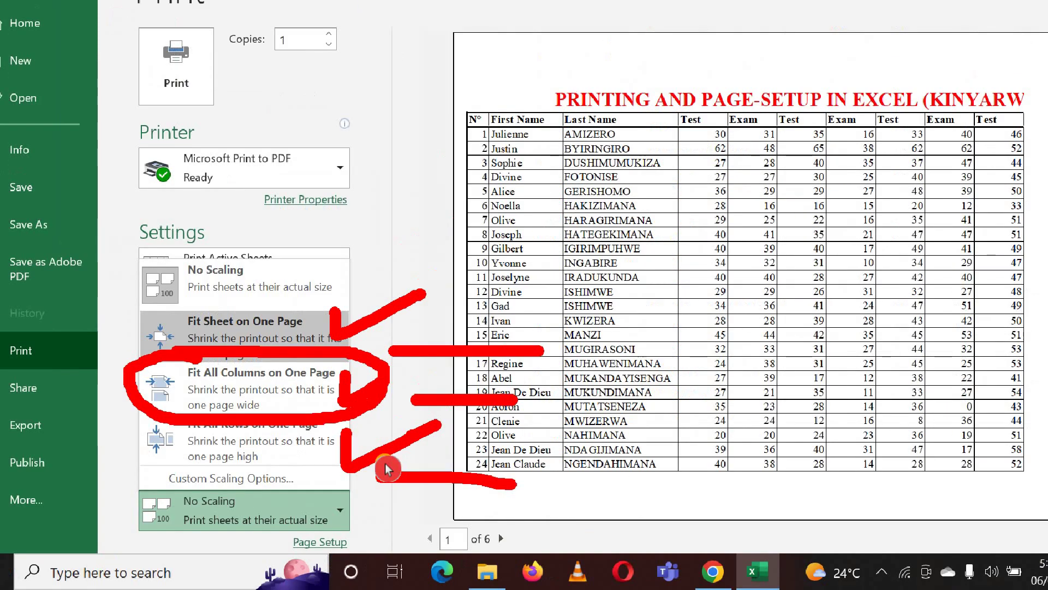
{"action": "key", "text": "Escape"}
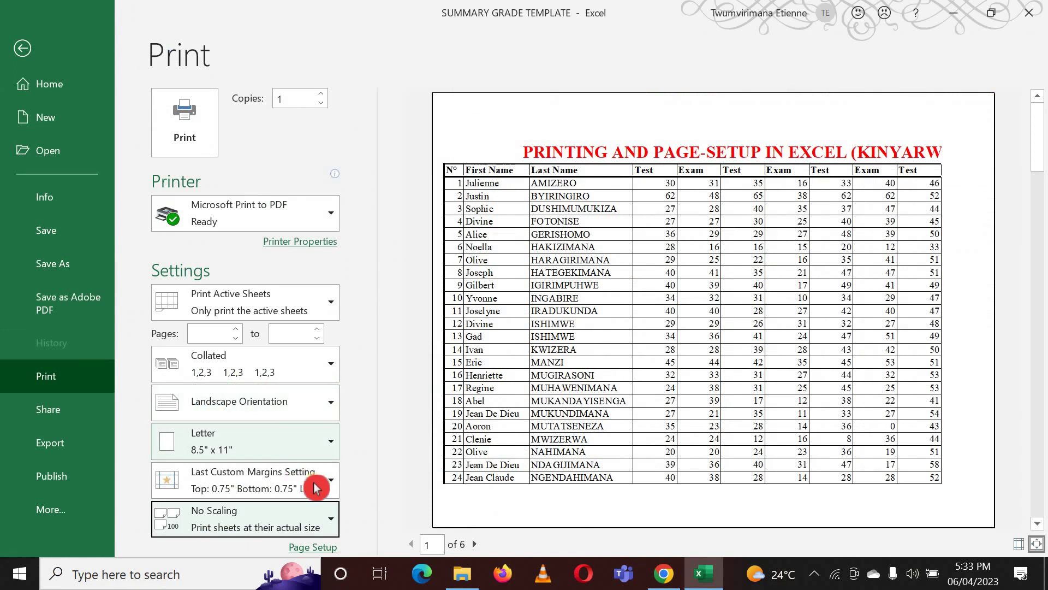
{"action": "left_click", "coordinate": [310, 520]}
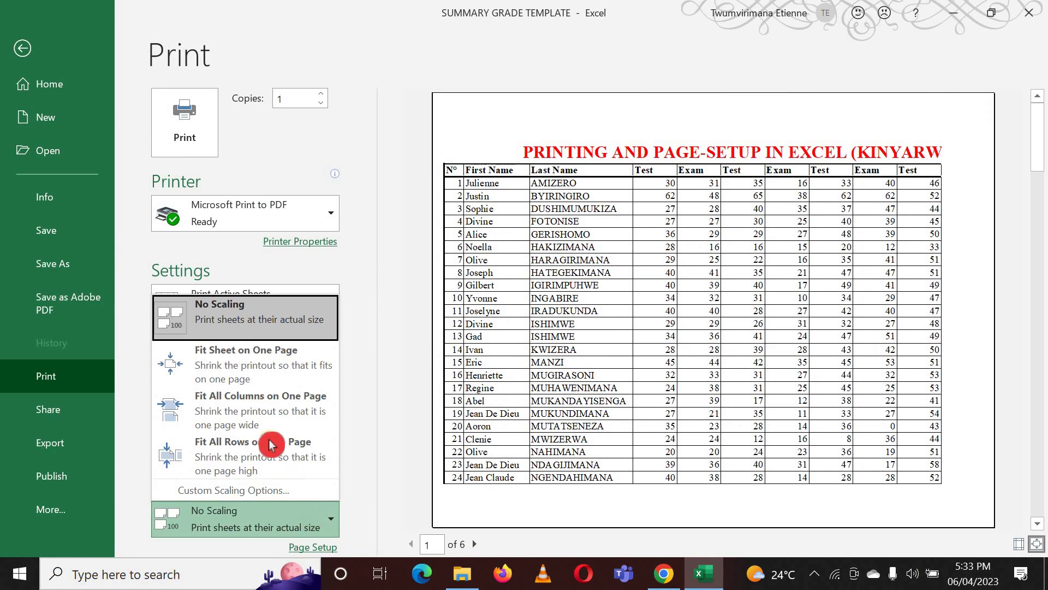
{"action": "left_click", "coordinate": [278, 525]}
{"action": "left_click", "coordinate": [279, 528]}
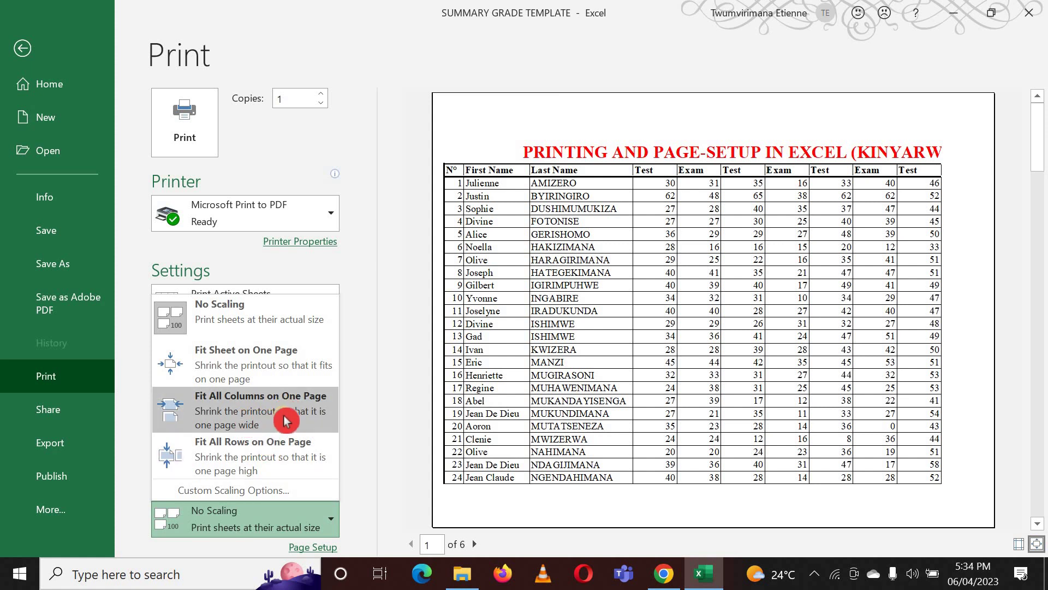
{"action": "left_click", "coordinate": [286, 413]}
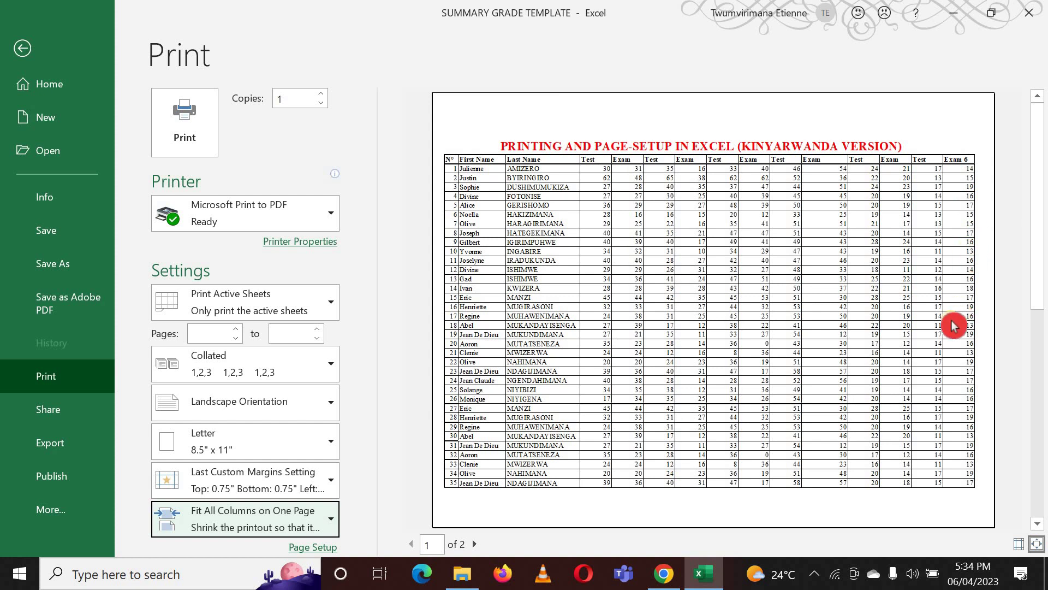
{"action": "scroll", "coordinate": [813, 355], "scroll_direction": "down", "scroll_amount": 1}
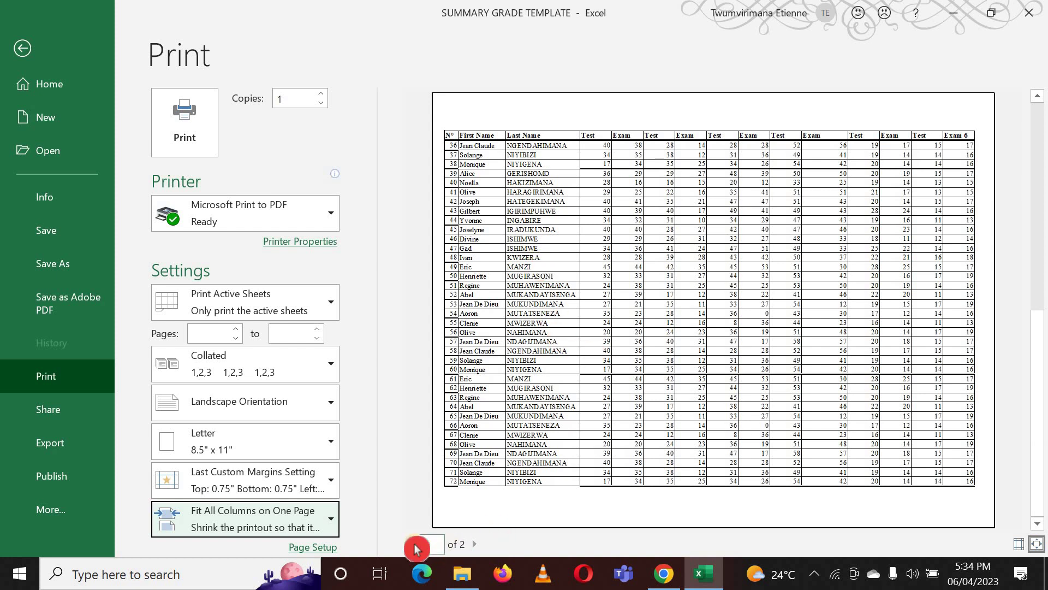
{"action": "left_click", "coordinate": [411, 543]}
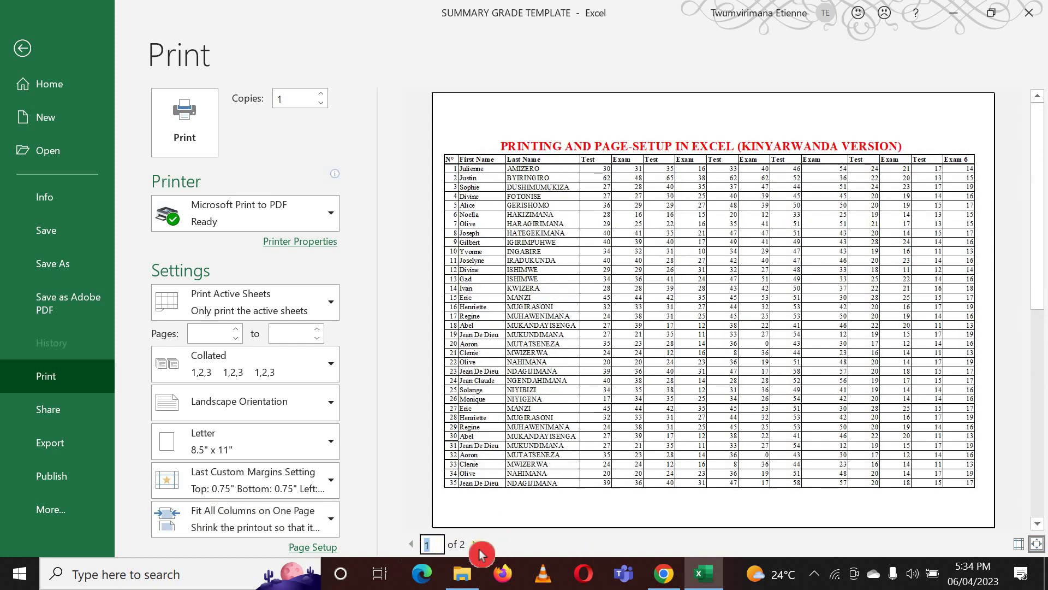
{"action": "left_click", "coordinate": [470, 541]}
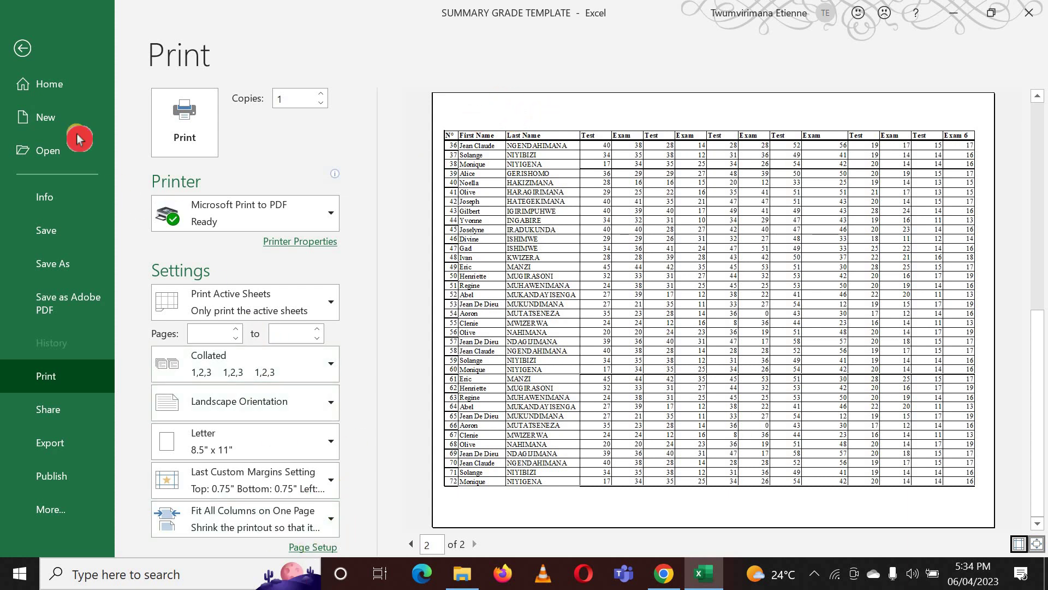
Step: Open Page Setup through Margins > Custom Margins and start a Custom Header on the Header/Footer tab
{"action": "left_click", "coordinate": [22, 48]}
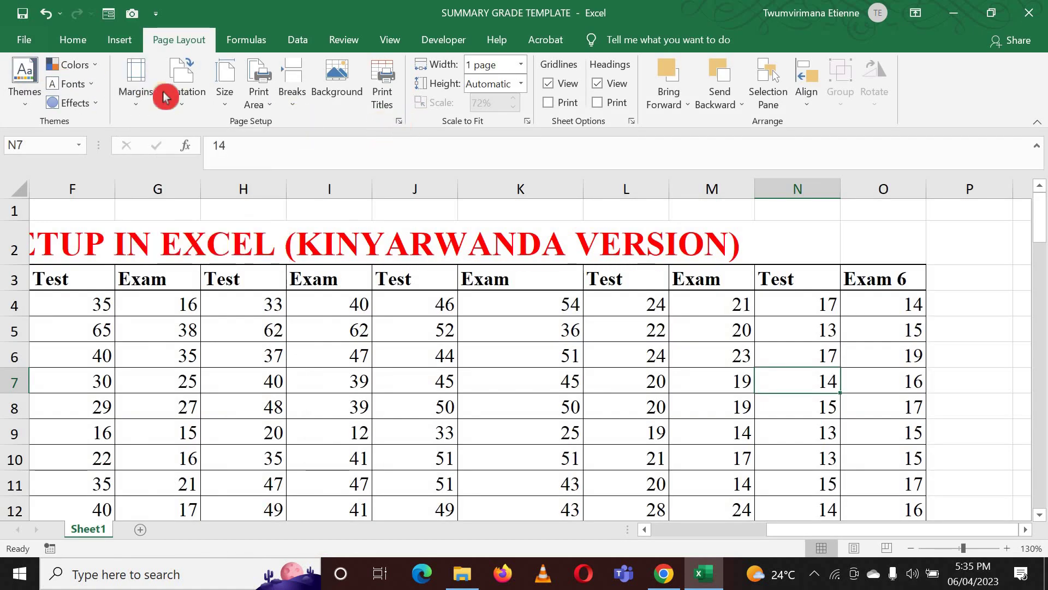
{"action": "left_click", "coordinate": [134, 101]}
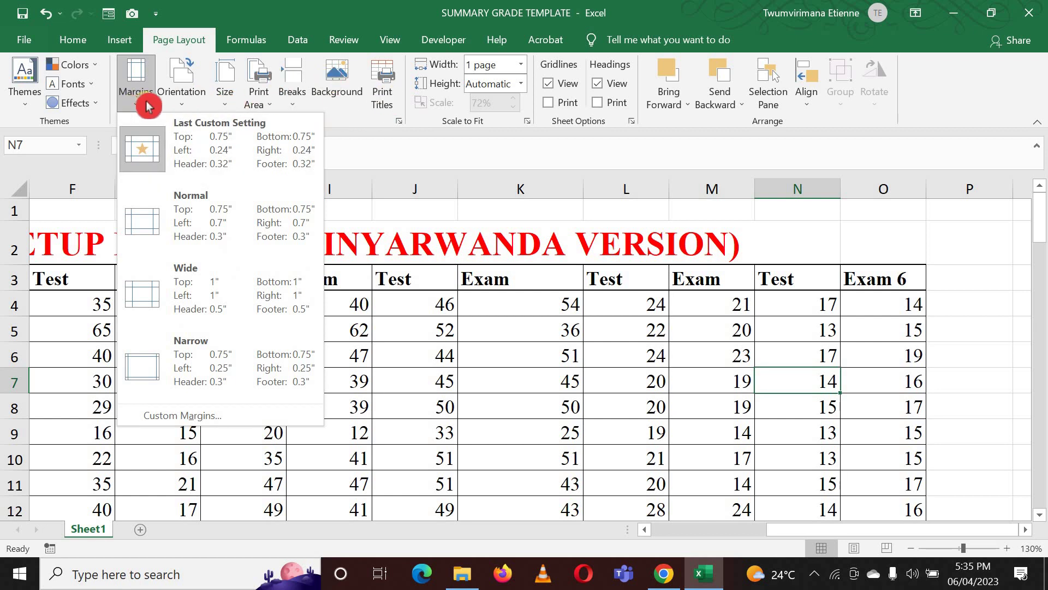
{"action": "left_click", "coordinate": [181, 415]}
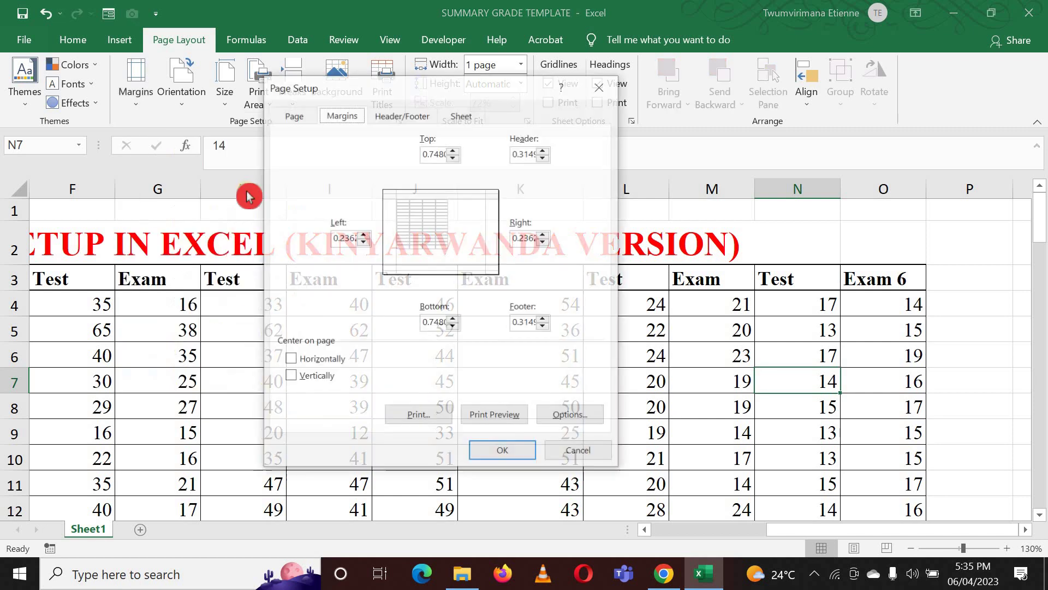
{"action": "left_click", "coordinate": [287, 115]}
{"action": "left_click", "coordinate": [349, 116]}
{"action": "left_click", "coordinate": [398, 117]}
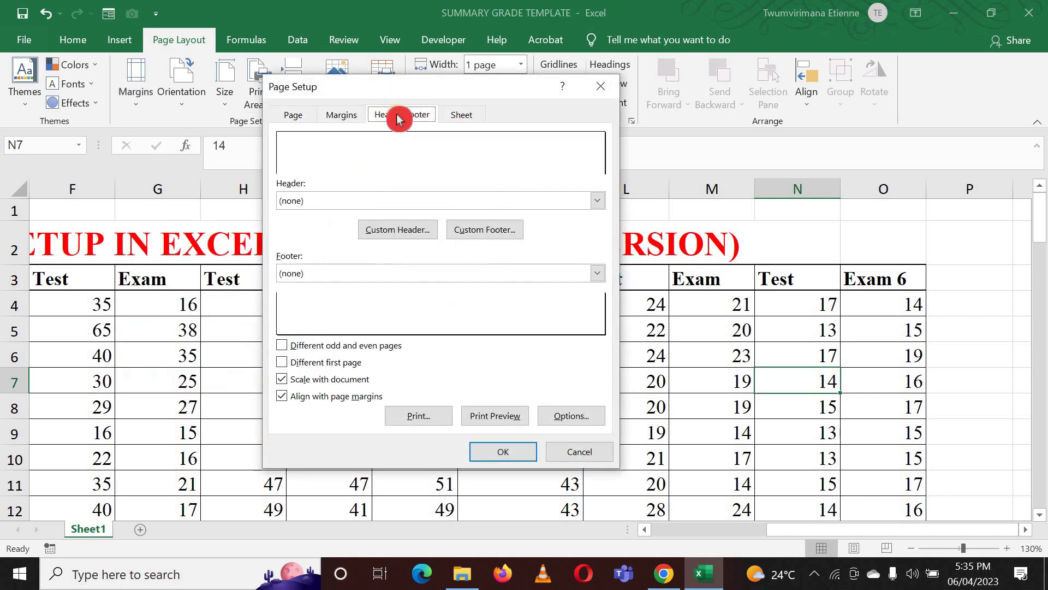
{"action": "left_click", "coordinate": [404, 236]}
{"action": "type", "text": "SUMMARY GRADE"}
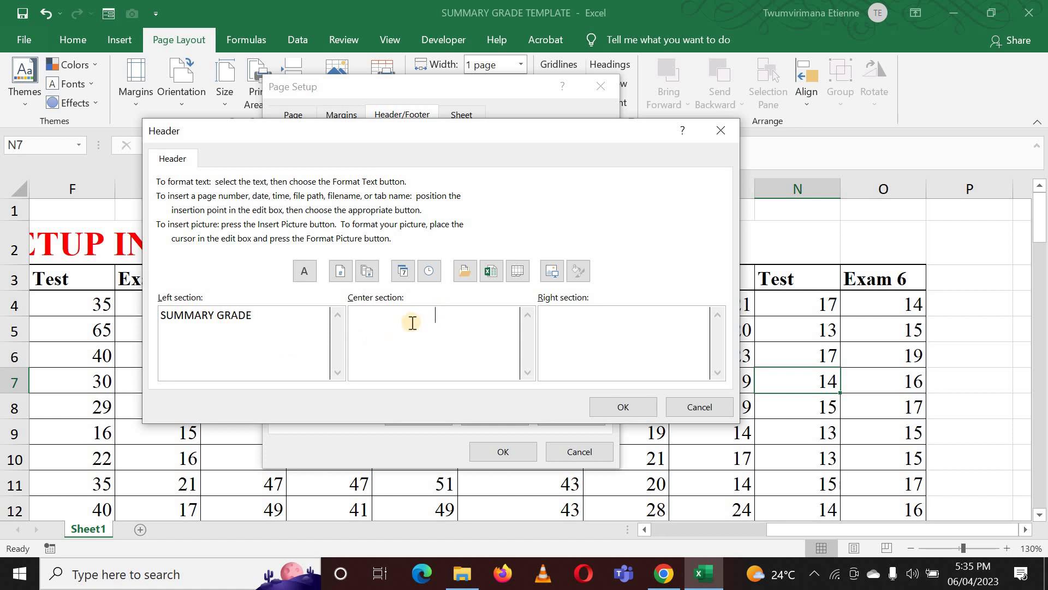
Step: Enter 'SUMMARY GRADE' at left and insert the date (06/04/2023) at right, then confirm the header
{"action": "left_click", "coordinate": [444, 308]}
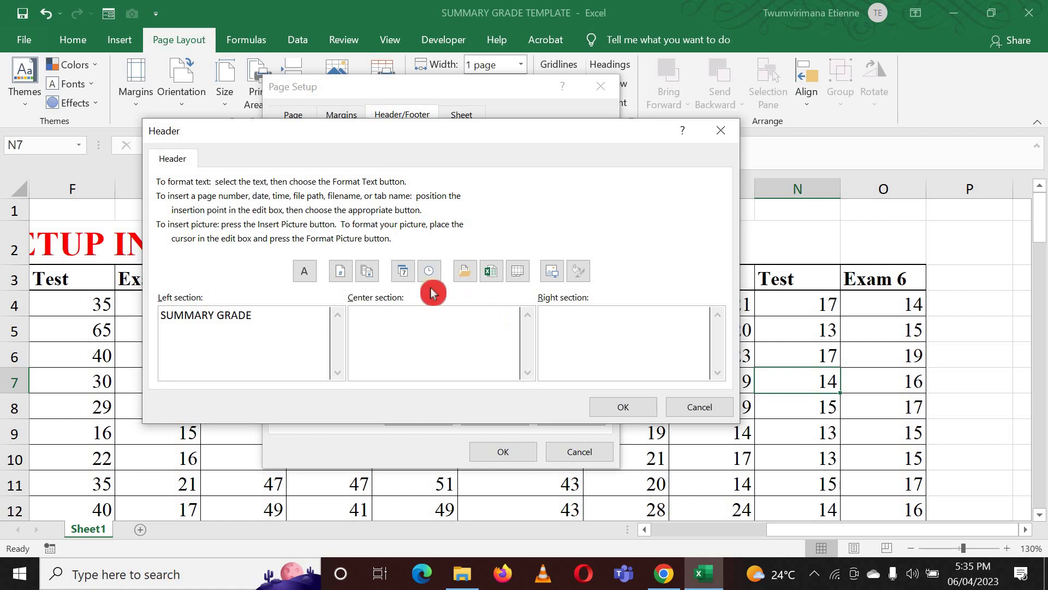
{"action": "left_click", "coordinate": [400, 276]}
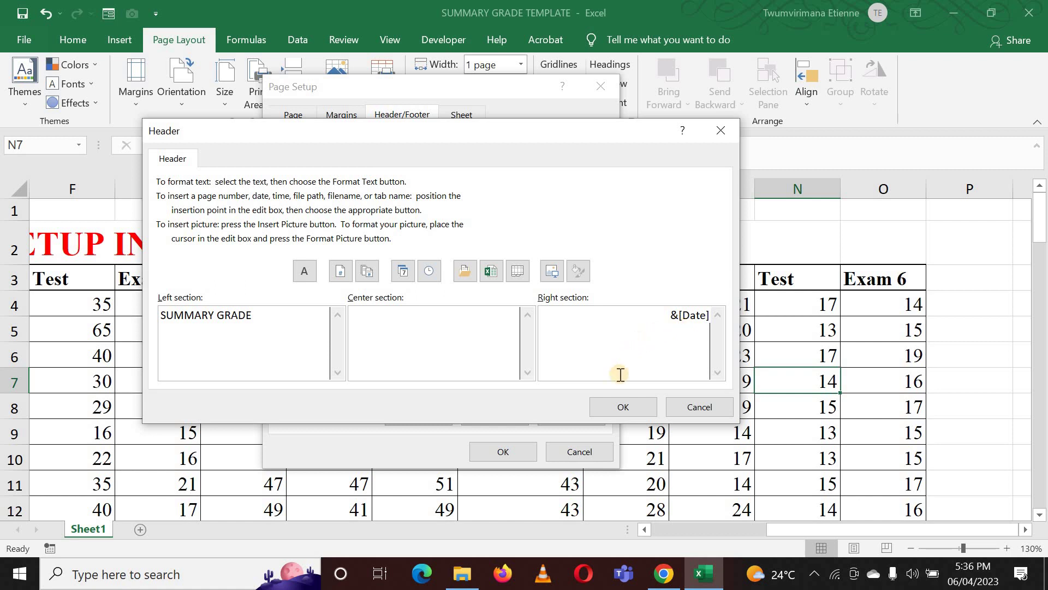
{"action": "left_click", "coordinate": [617, 408]}
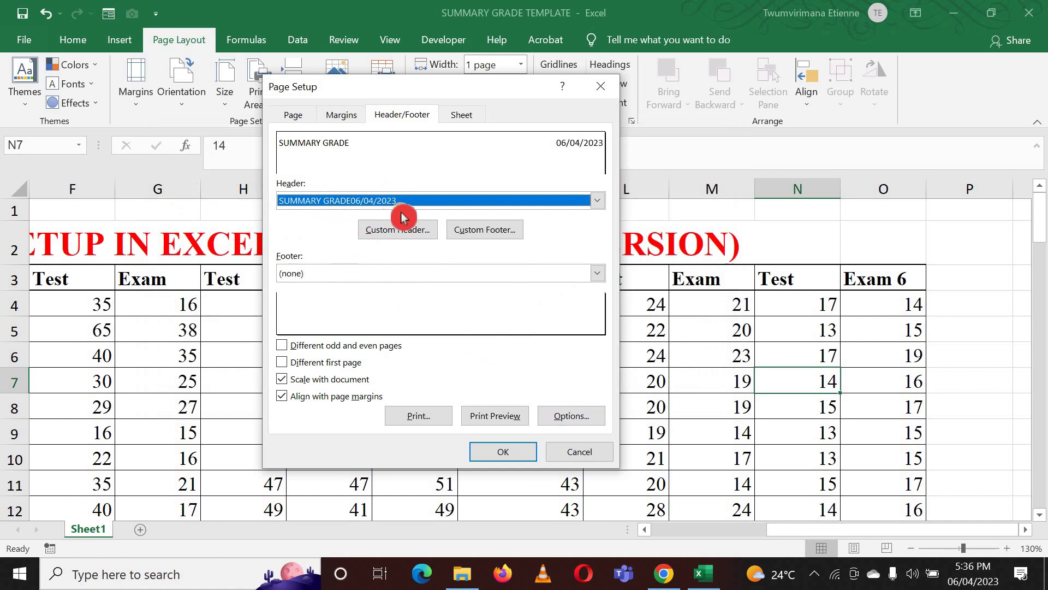
{"action": "left_click", "coordinate": [476, 236]}
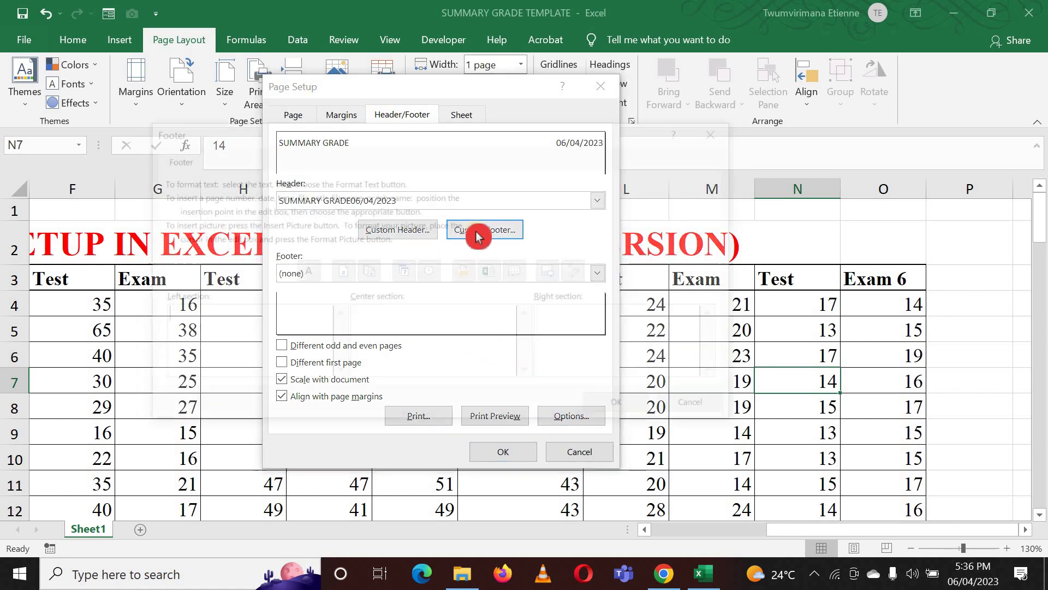
Step: Build the footer: file name 'SUMMARY GRADE TEMPLATE' left, page number centre, current time right
{"action": "left_click", "coordinate": [374, 340]}
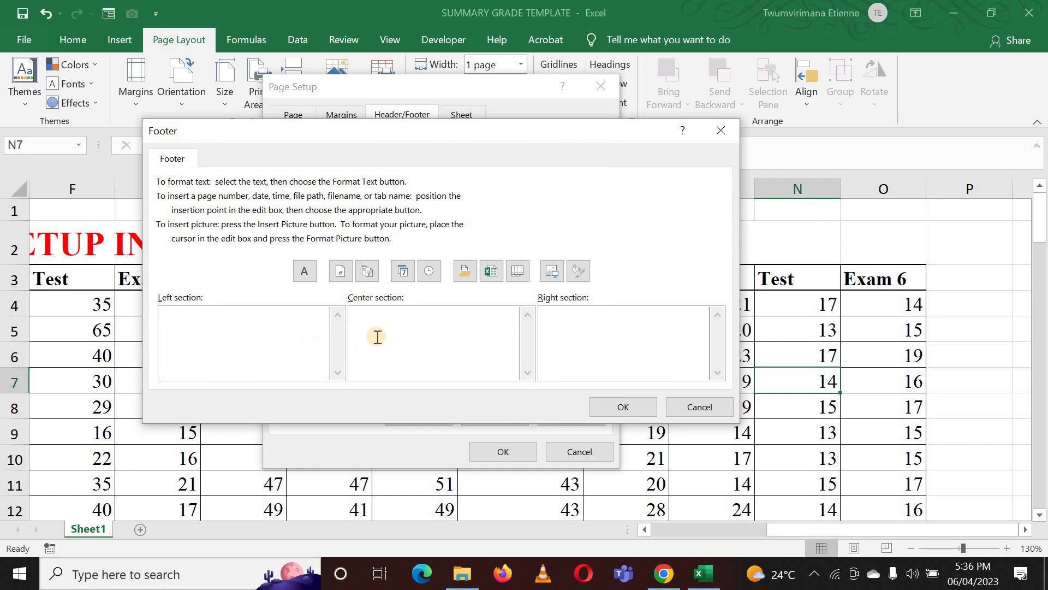
{"action": "left_click_drag", "start_coordinate": [346, 275], "coordinate": [217, 275]}
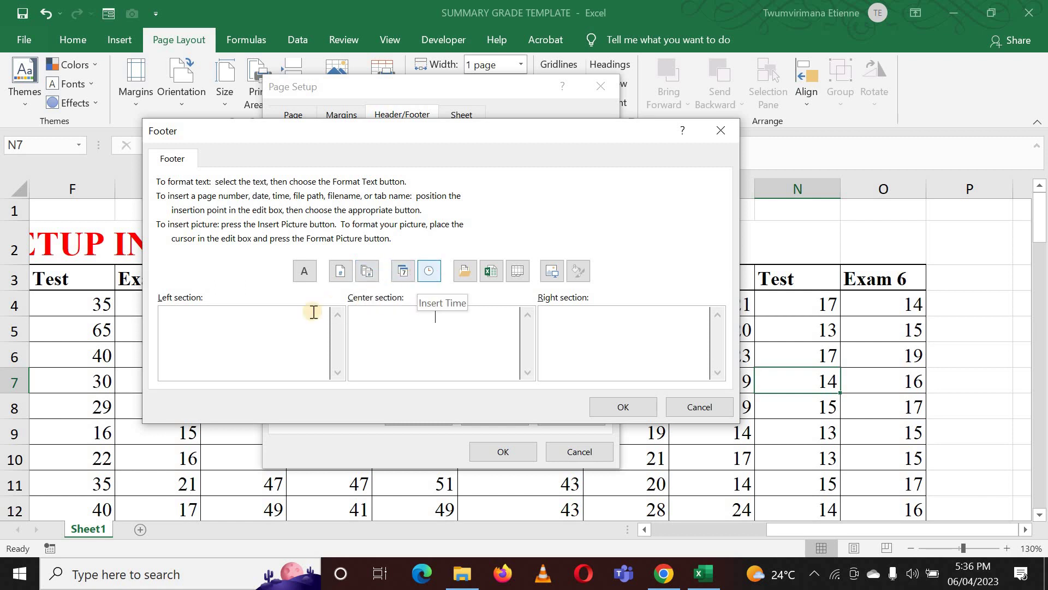
{"action": "left_click", "coordinate": [272, 335]}
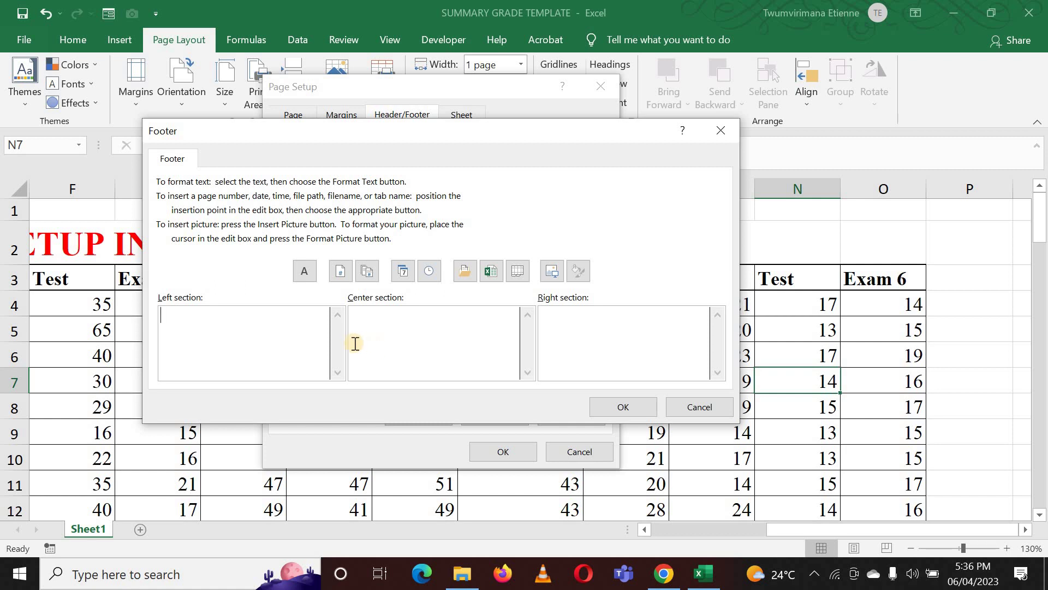
{"action": "left_click", "coordinate": [339, 273]}
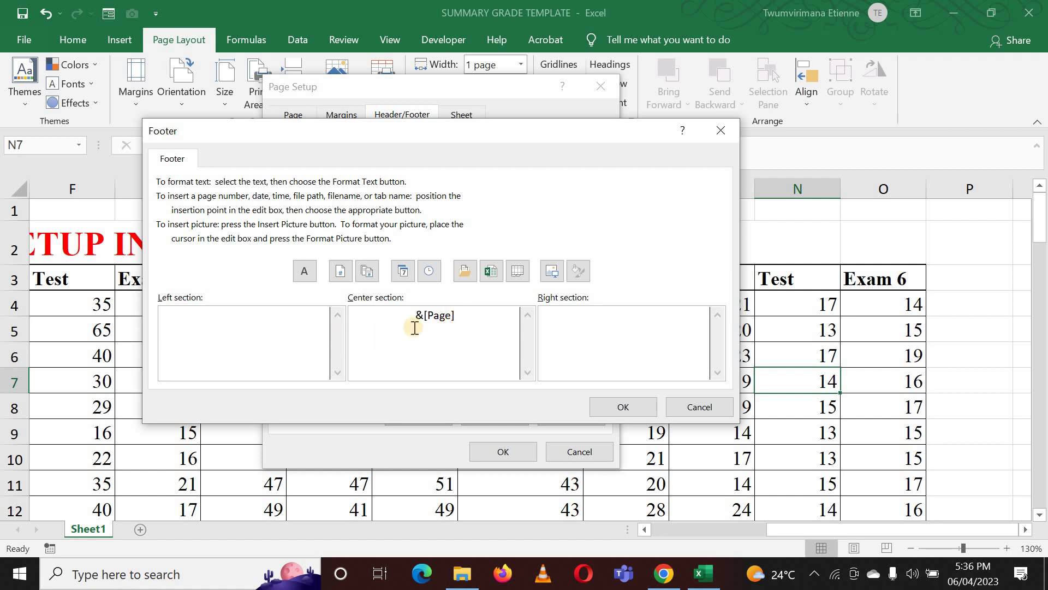
{"action": "left_click", "coordinate": [358, 322]}
{"action": "left_click", "coordinate": [433, 309]}
{"action": "left_click", "coordinate": [425, 276]}
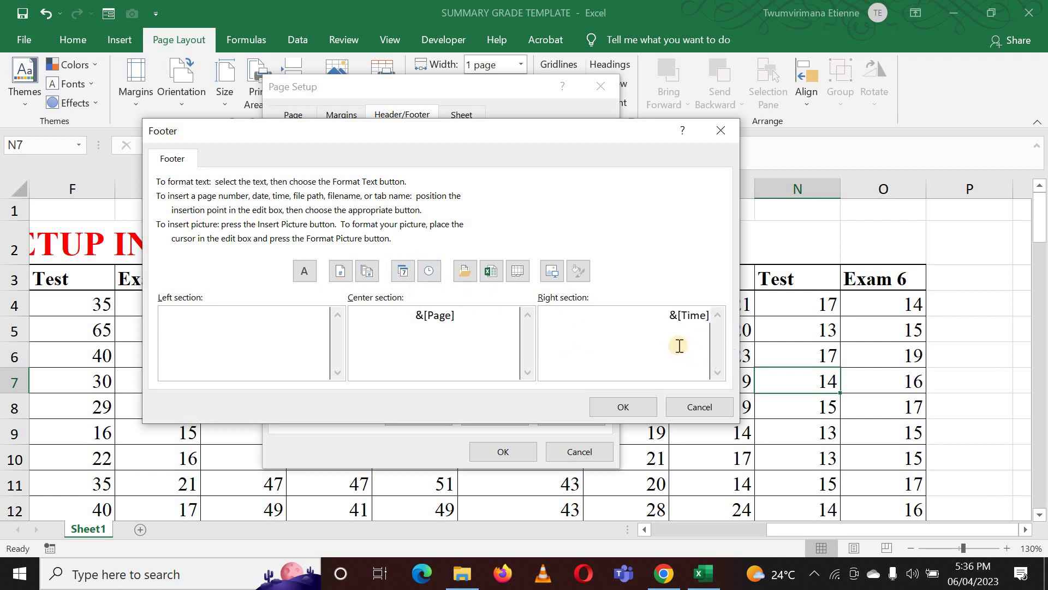
{"action": "left_click", "coordinate": [463, 277]}
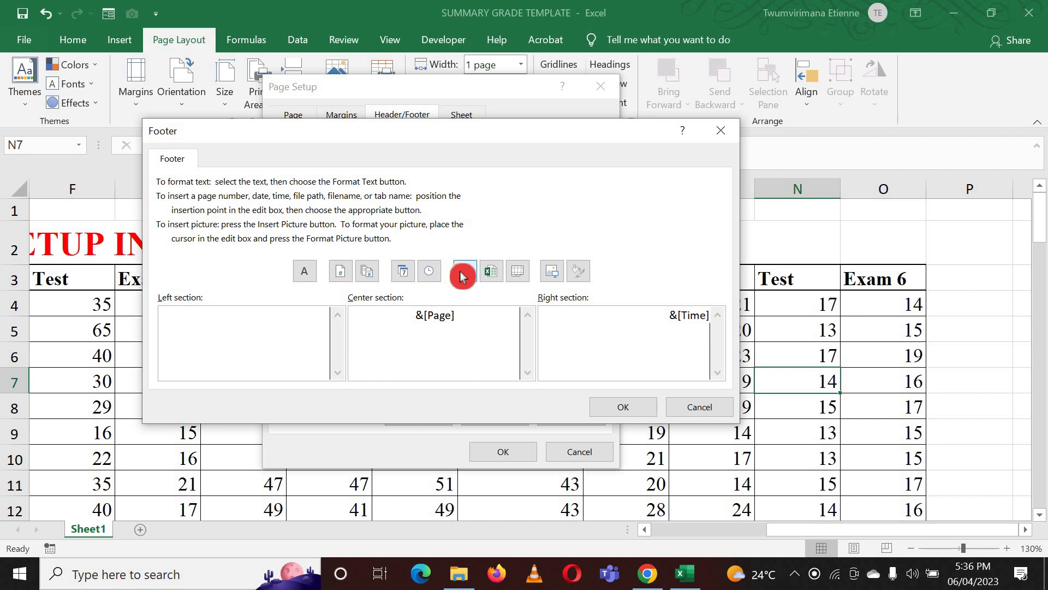
{"action": "left_click", "coordinate": [488, 280]}
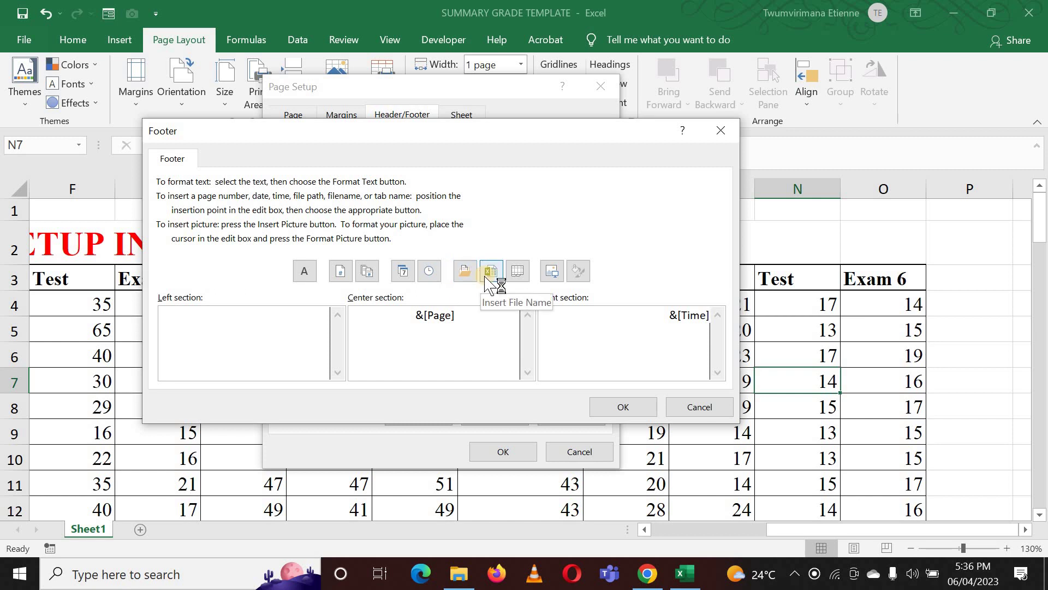
{"action": "left_click", "coordinate": [515, 276]}
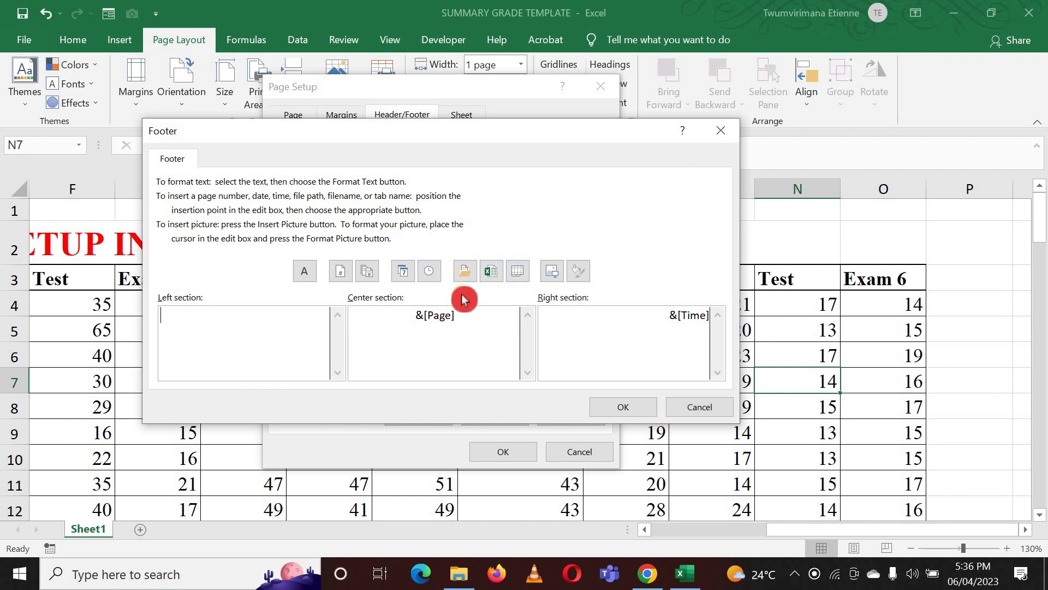
{"action": "left_click", "coordinate": [491, 278]}
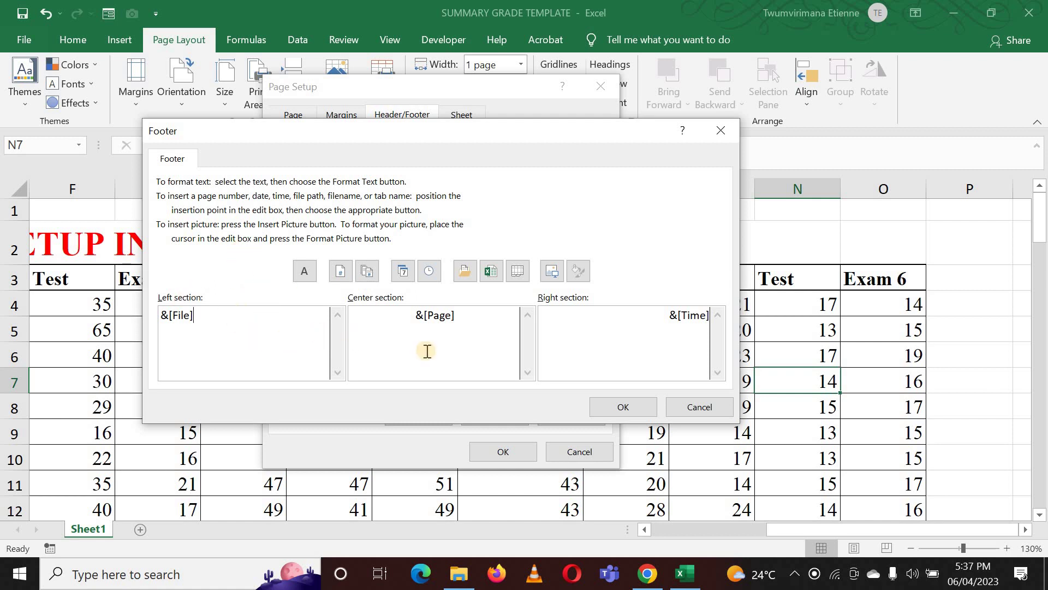
{"action": "left_click", "coordinate": [601, 407]}
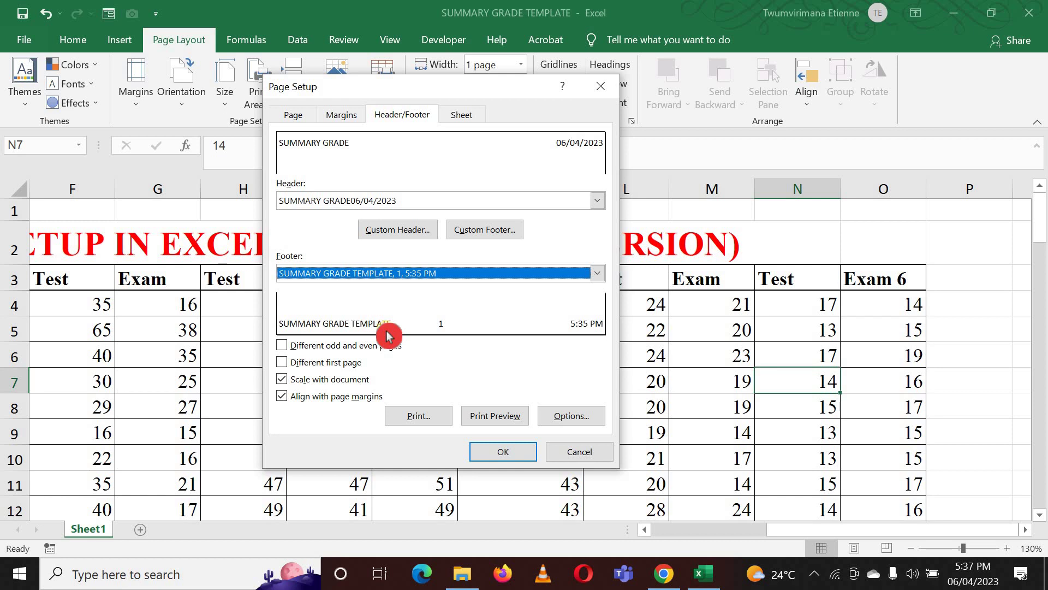
Step: Review the Sheet options, then apply the Page Setup header and footer changes with OK
{"action": "left_click", "coordinate": [462, 116]}
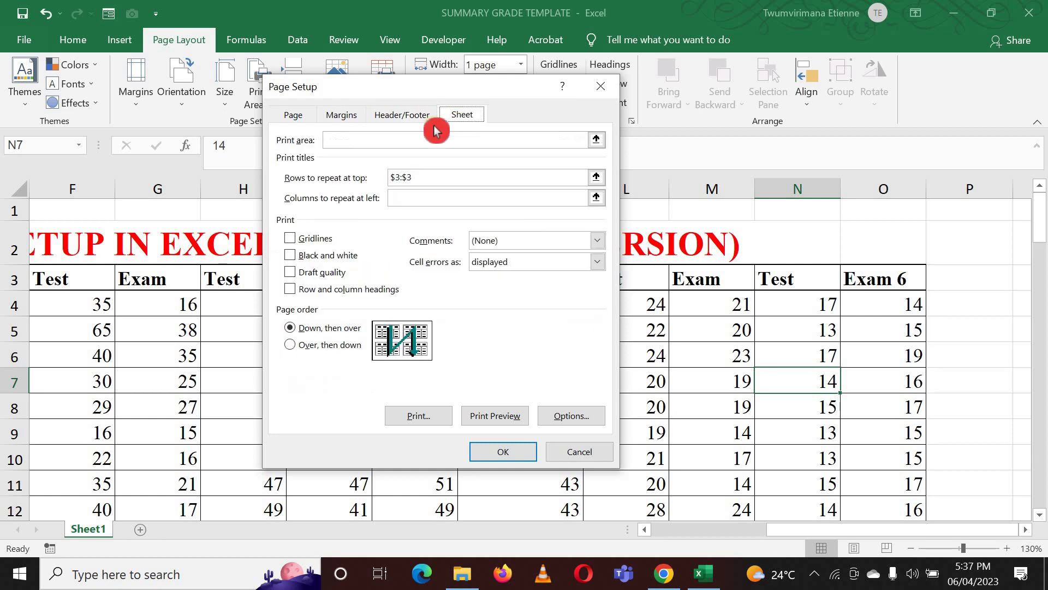
{"action": "left_click", "coordinate": [413, 115]}
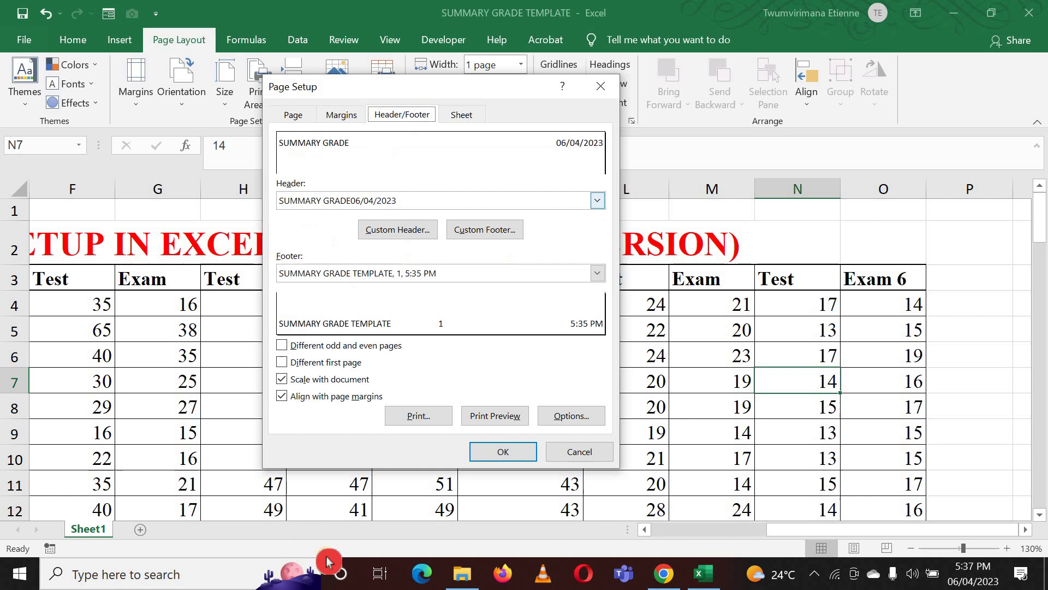
{"action": "left_click", "coordinate": [490, 453]}
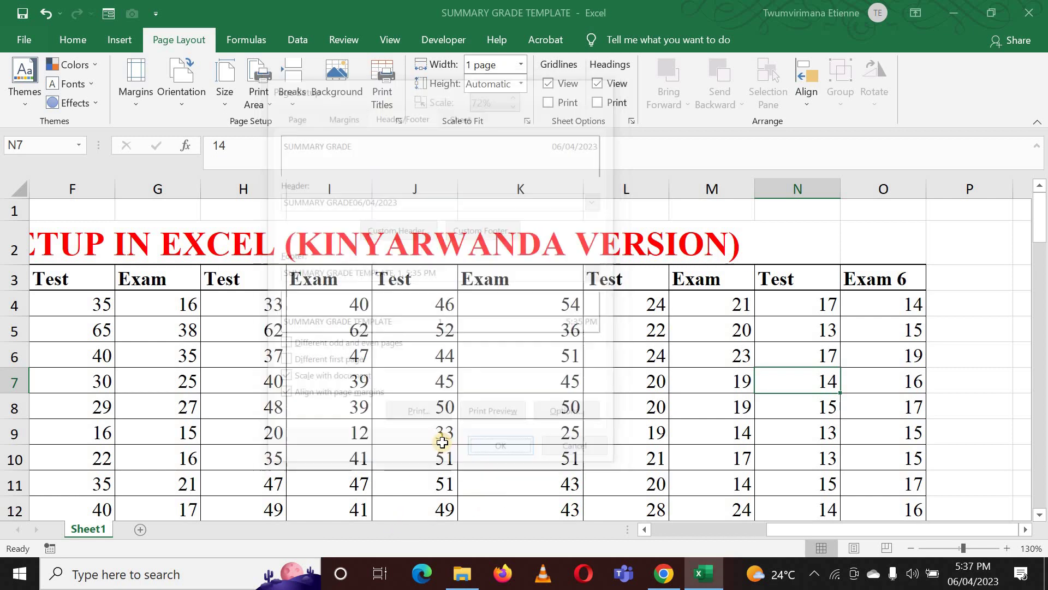
{"action": "left_click", "coordinate": [34, 45]}
Step: Preview the two-page grade sheet and print it to Microsoft Print to PDF
{"action": "left_click", "coordinate": [64, 385]}
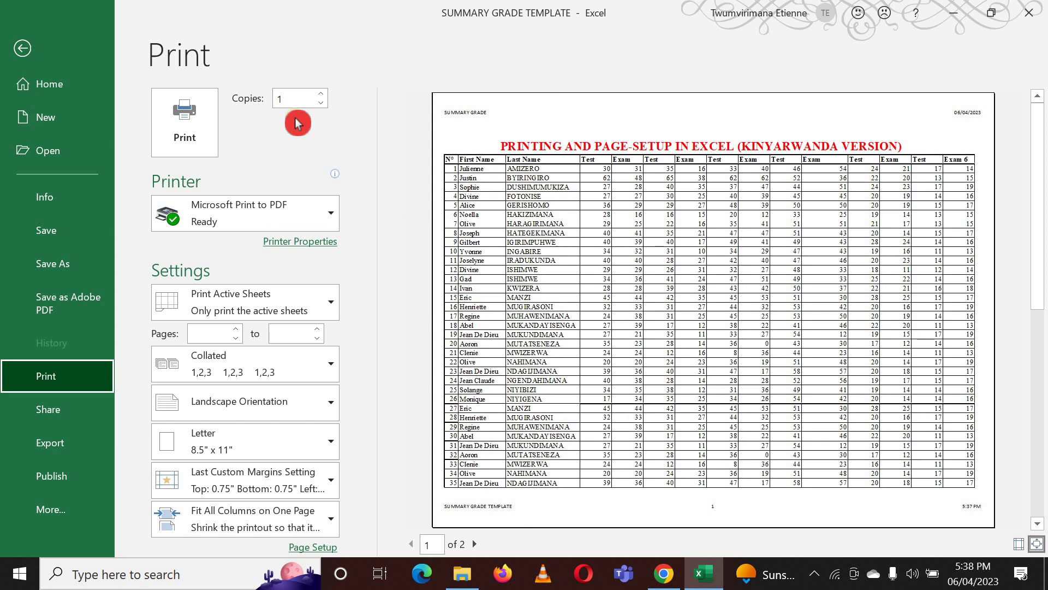
{"action": "left_click", "coordinate": [206, 136]}
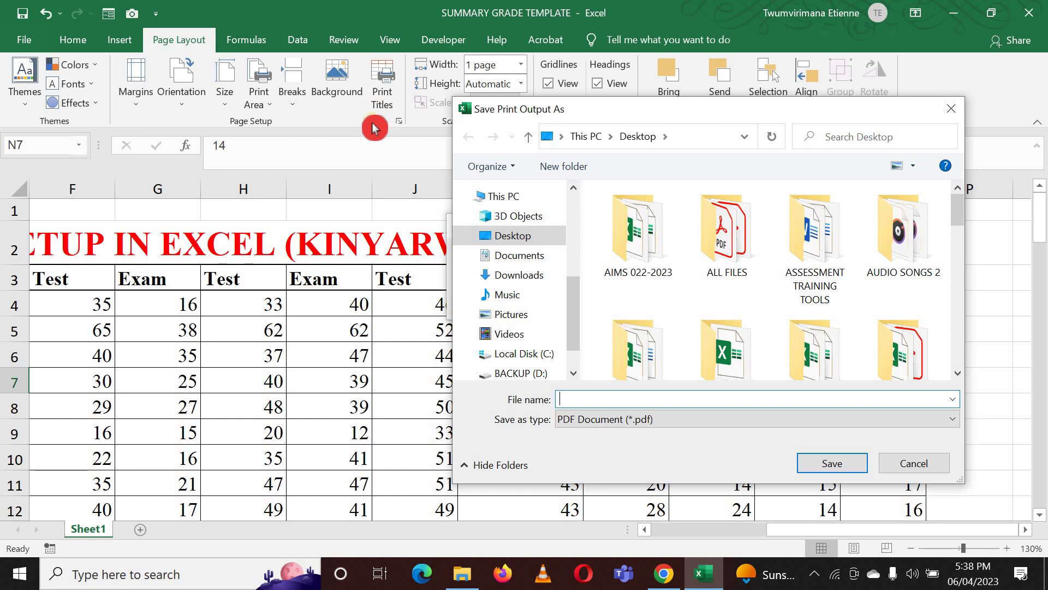
Step: Name the file 'SUMMARY GRADE TEMPLATE', keep Downloads as the location, and save it as PDF
{"action": "type", "text": "SUM"}
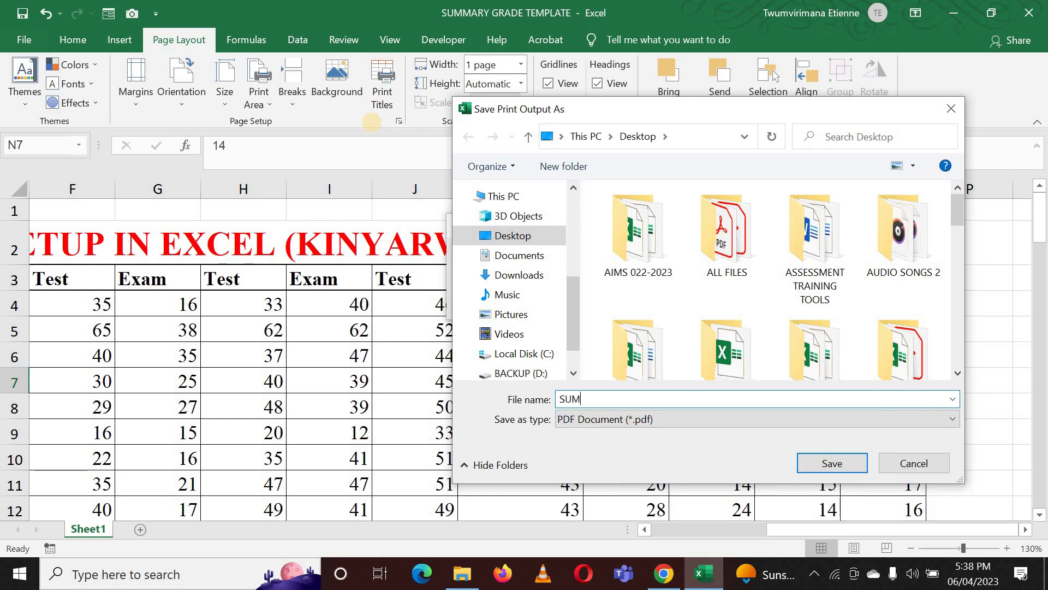
{"action": "type", "text": "MARY GRADE TEA"}
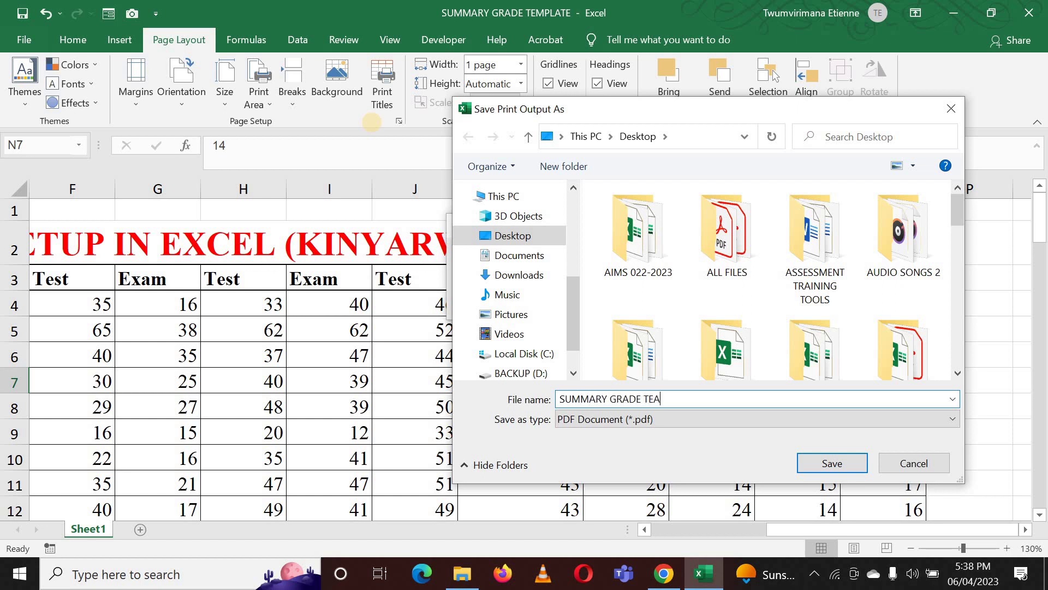
{"action": "key", "text": "BackSpace"}
{"action": "type", "text": "MPLATE"}
{"action": "mouse_move", "coordinate": [524, 229]}
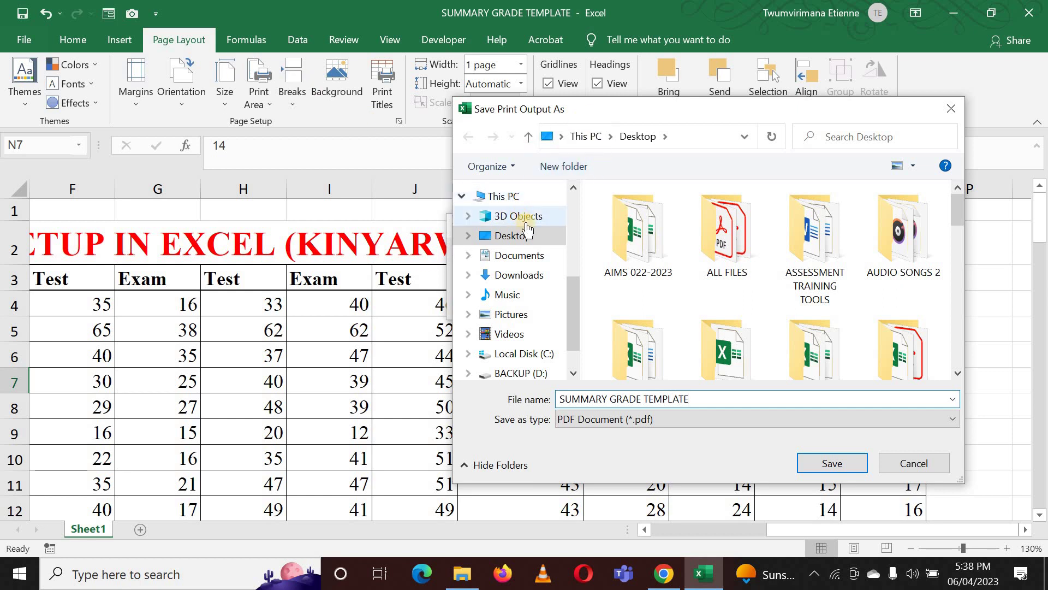
{"action": "left_click", "coordinate": [519, 275]}
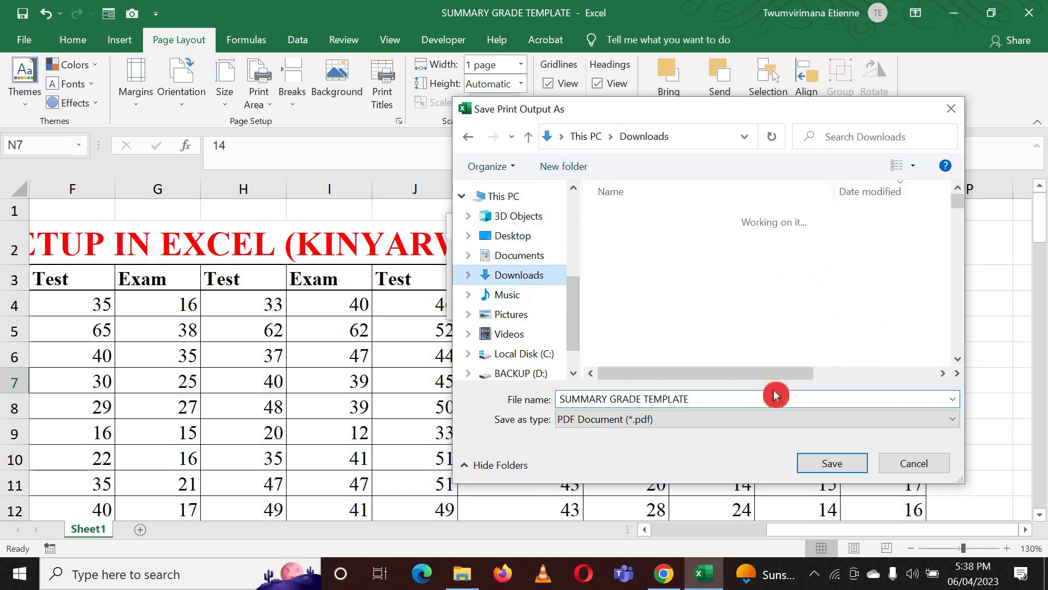
{"action": "left_click", "coordinate": [830, 470]}
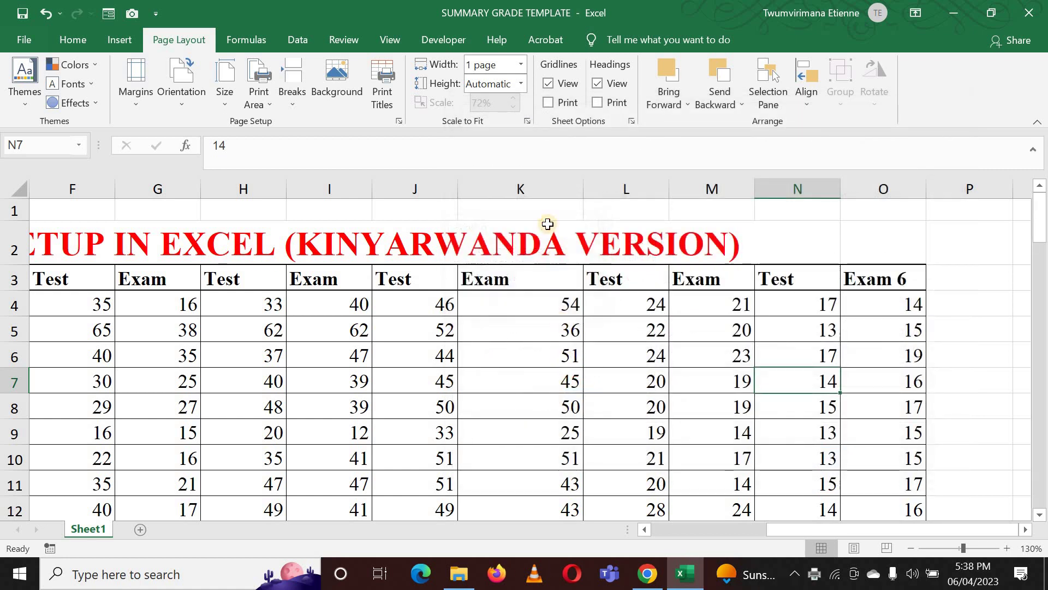
Step: Open the 'SUMMARY GRADE TEMPLATE' PDF from the Downloads folder in File Explorer
{"action": "left_click", "coordinate": [459, 573]}
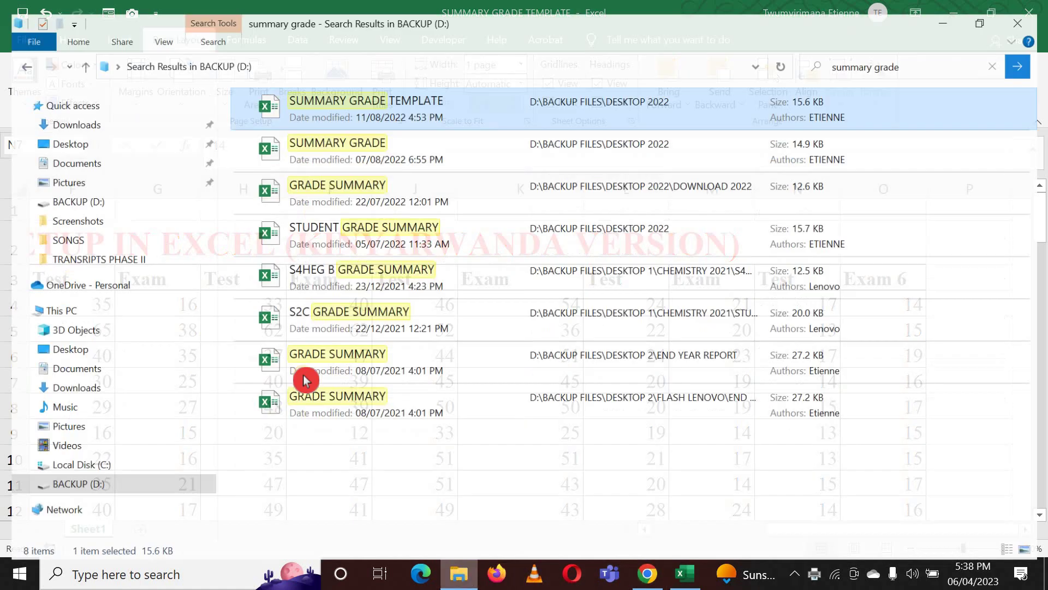
{"action": "left_click", "coordinate": [81, 112]}
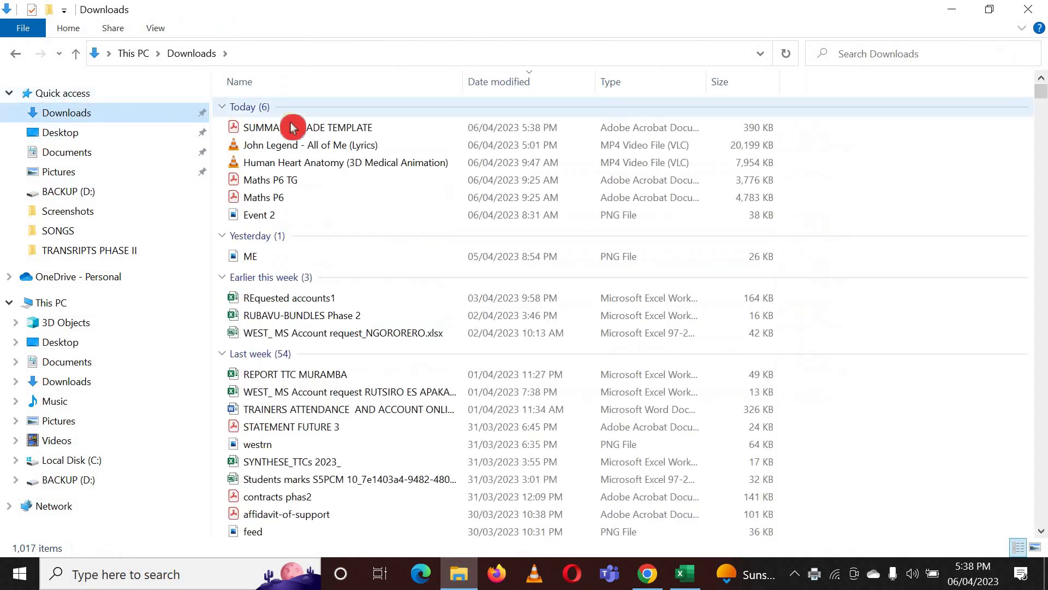
{"action": "double_click", "coordinate": [292, 127]}
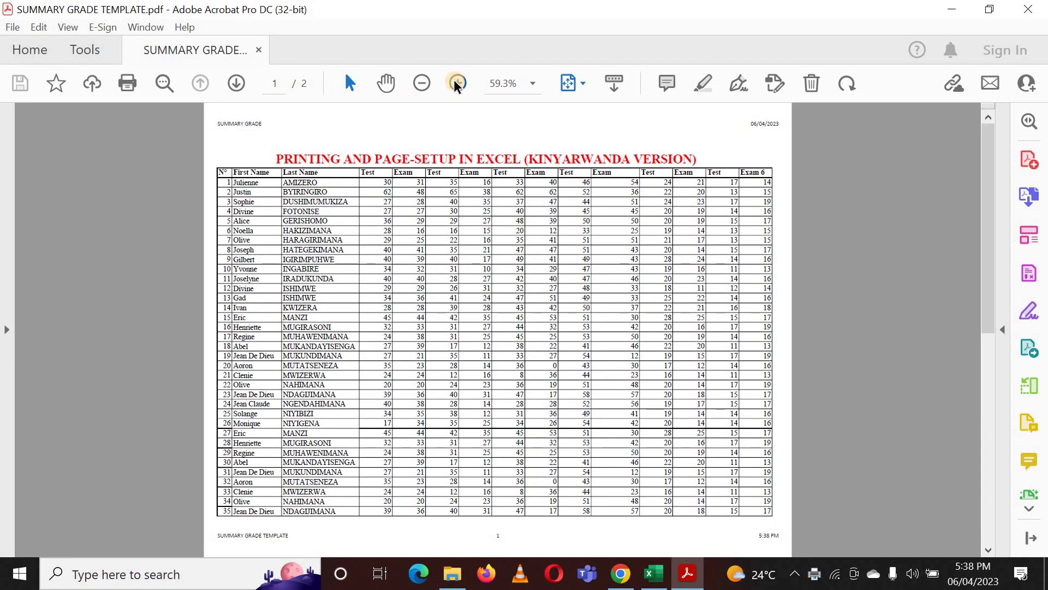
Step: Zoom the PDF to 97.5% and check page 1's title/date header and footer
{"action": "left_click", "coordinate": [458, 83]}
{"action": "left_click", "coordinate": [458, 83]}
{"action": "left_click", "coordinate": [458, 83]}
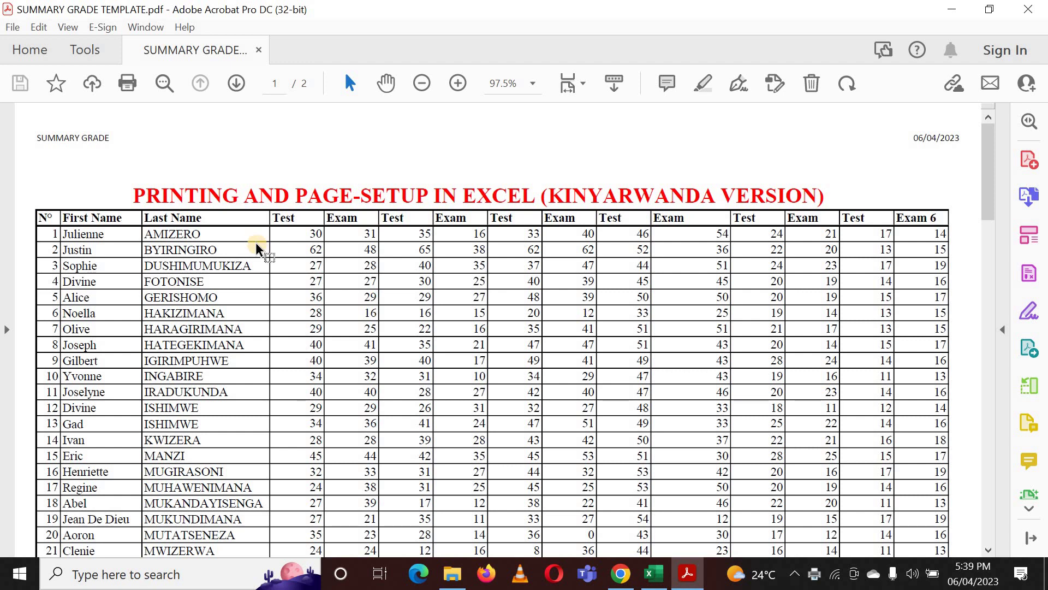
{"action": "scroll", "coordinate": [273, 308], "scroll_direction": "down", "scroll_amount": 3}
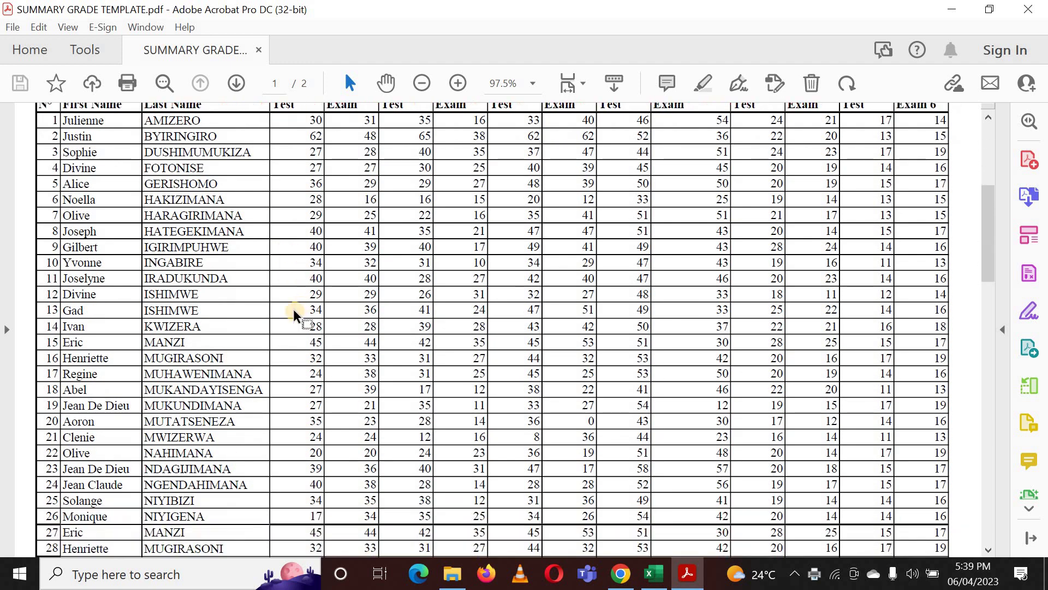
{"action": "scroll", "coordinate": [297, 311], "scroll_direction": "down", "scroll_amount": 2}
{"action": "scroll", "coordinate": [303, 303], "scroll_direction": "down", "scroll_amount": 2}
{"action": "scroll", "coordinate": [311, 295], "scroll_direction": "down", "scroll_amount": 10}
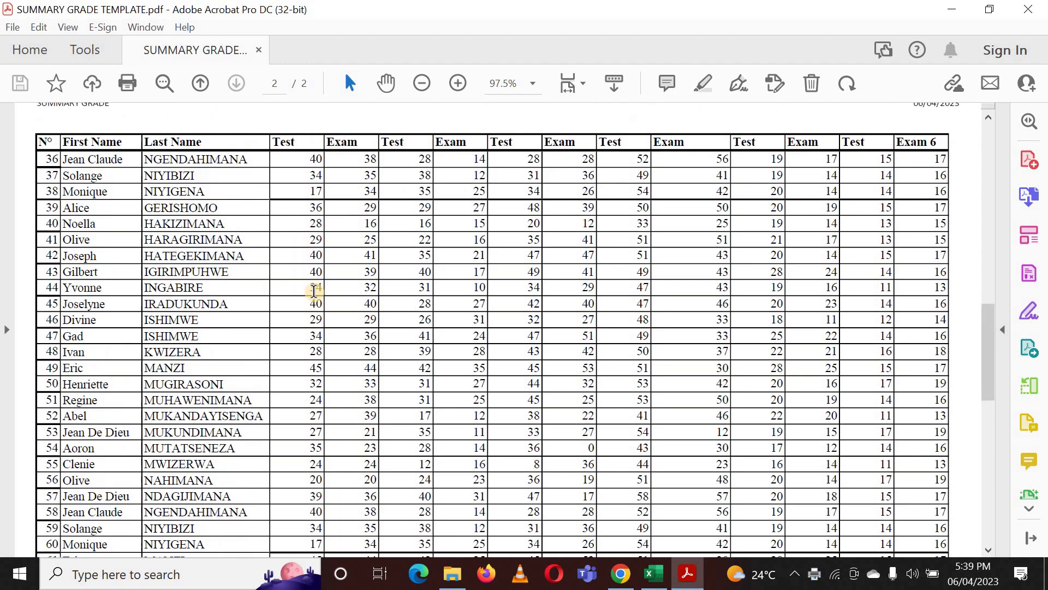
{"action": "scroll", "coordinate": [312, 292], "scroll_direction": "up", "scroll_amount": 3}
{"action": "scroll", "coordinate": [306, 308], "scroll_direction": "down", "scroll_amount": 3}
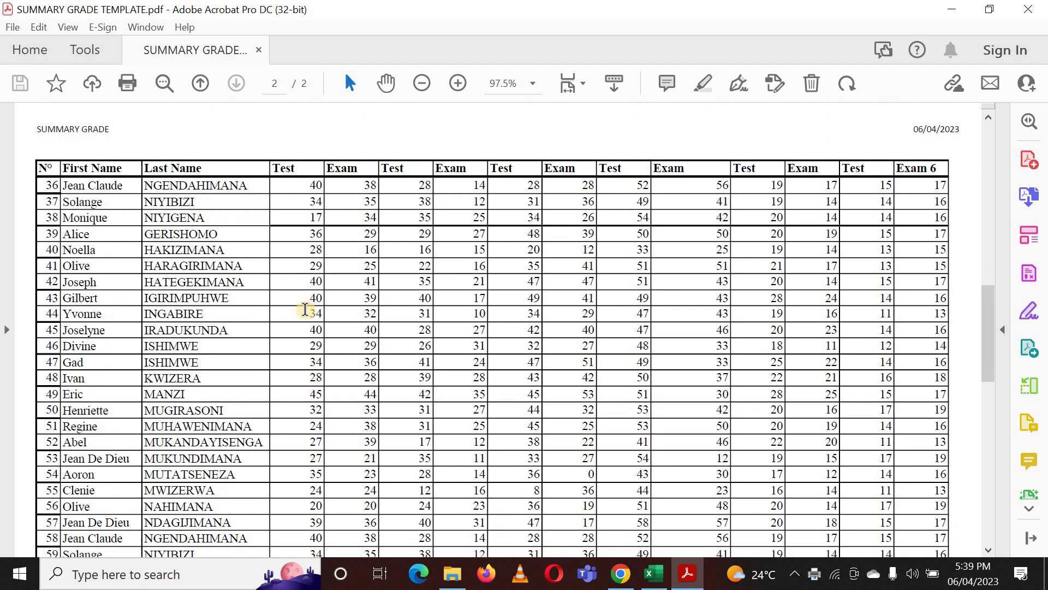
{"action": "scroll", "coordinate": [304, 335], "scroll_direction": "down", "scroll_amount": 1}
{"action": "scroll", "coordinate": [314, 344], "scroll_direction": "down", "scroll_amount": 2}
{"action": "scroll", "coordinate": [282, 468], "scroll_direction": "down", "scroll_amount": 2}
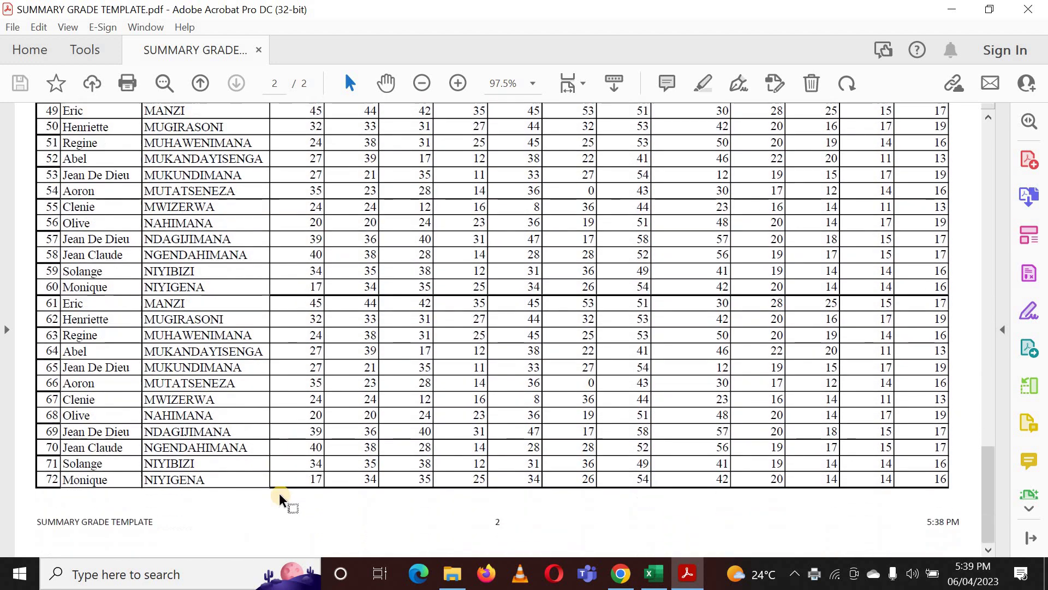
{"action": "scroll", "coordinate": [410, 347], "scroll_direction": "up", "scroll_amount": 2}
{"action": "scroll", "coordinate": [370, 435], "scroll_direction": "up", "scroll_amount": 2}
{"action": "scroll", "coordinate": [370, 370], "scroll_direction": "up", "scroll_amount": 2}
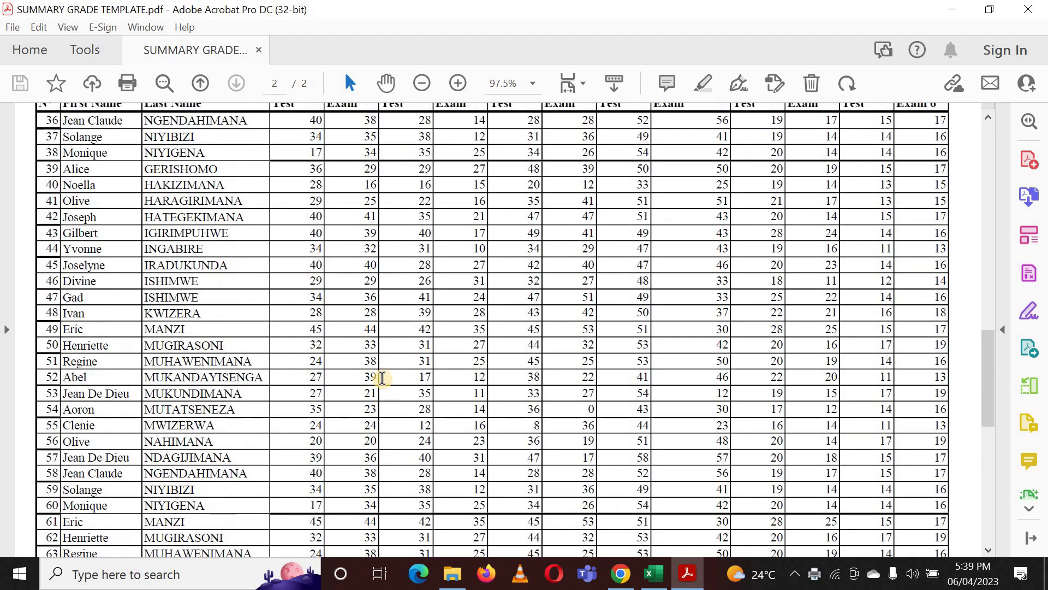
{"action": "scroll", "coordinate": [383, 378], "scroll_direction": "up", "scroll_amount": 2}
{"action": "scroll", "coordinate": [305, 201], "scroll_direction": "up", "scroll_amount": 5}
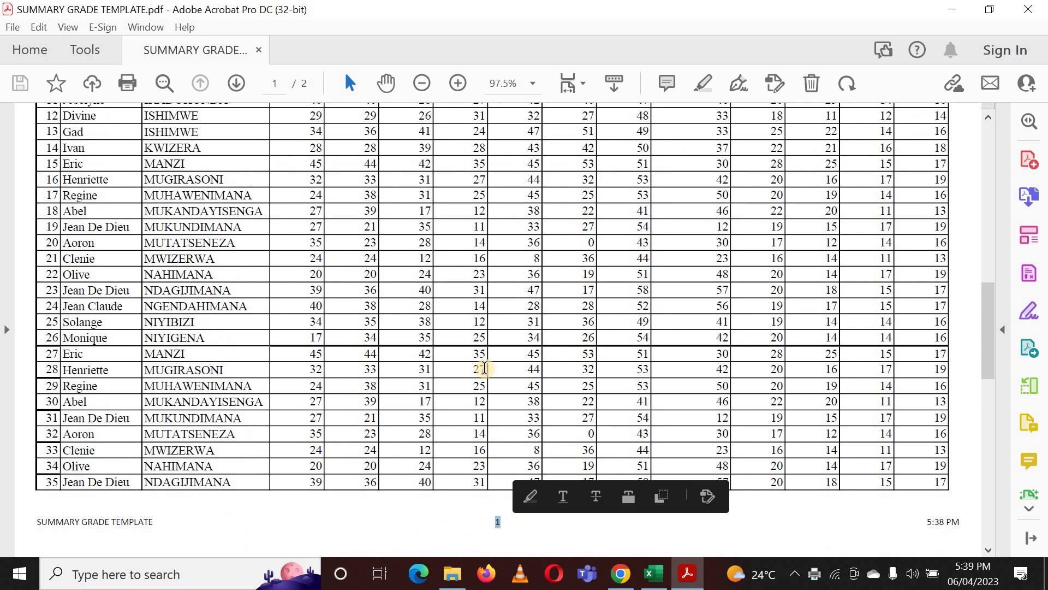
{"action": "scroll", "coordinate": [484, 367], "scroll_direction": "down", "scroll_amount": 5}
{"action": "scroll", "coordinate": [491, 376], "scroll_direction": "down", "scroll_amount": 1}
{"action": "scroll", "coordinate": [500, 392], "scroll_direction": "down", "scroll_amount": 2}
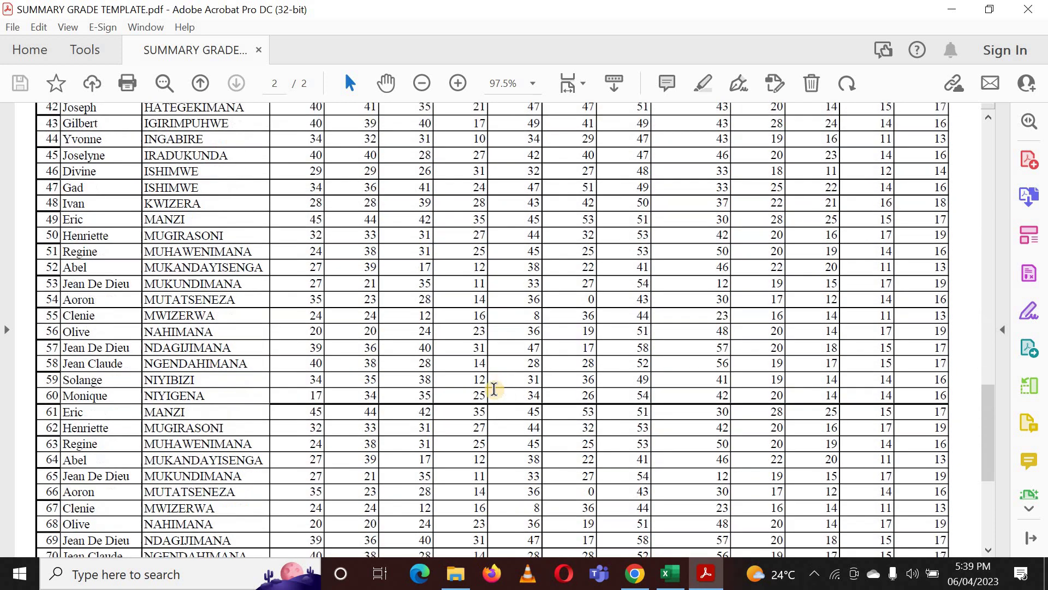
{"action": "scroll", "coordinate": [494, 389], "scroll_direction": "down", "scroll_amount": 2}
{"action": "scroll", "coordinate": [491, 385], "scroll_direction": "down", "scroll_amount": 3}
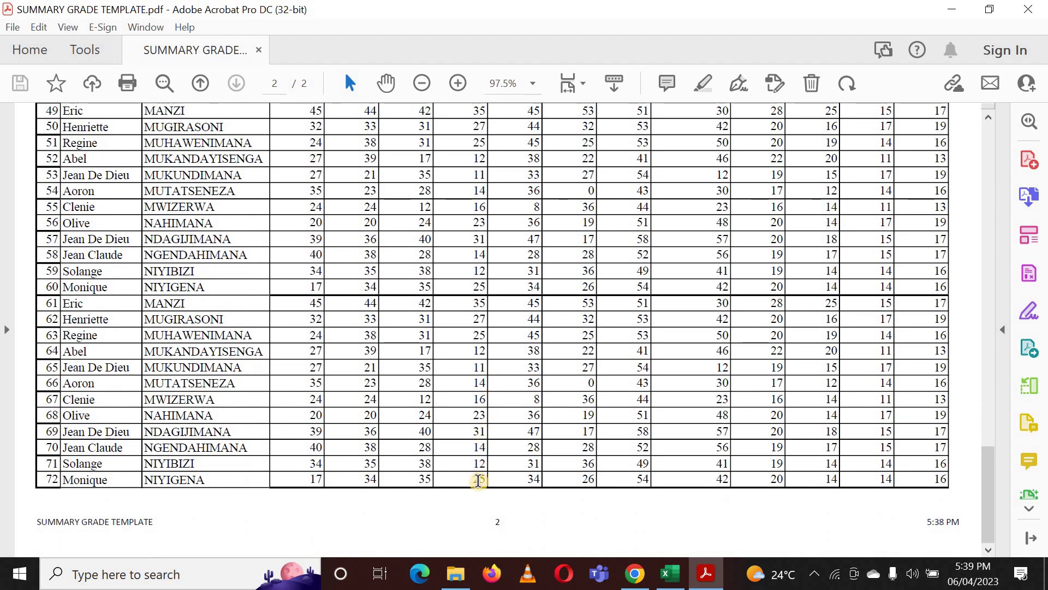
{"action": "scroll", "coordinate": [433, 382], "scroll_direction": "up", "scroll_amount": 2}
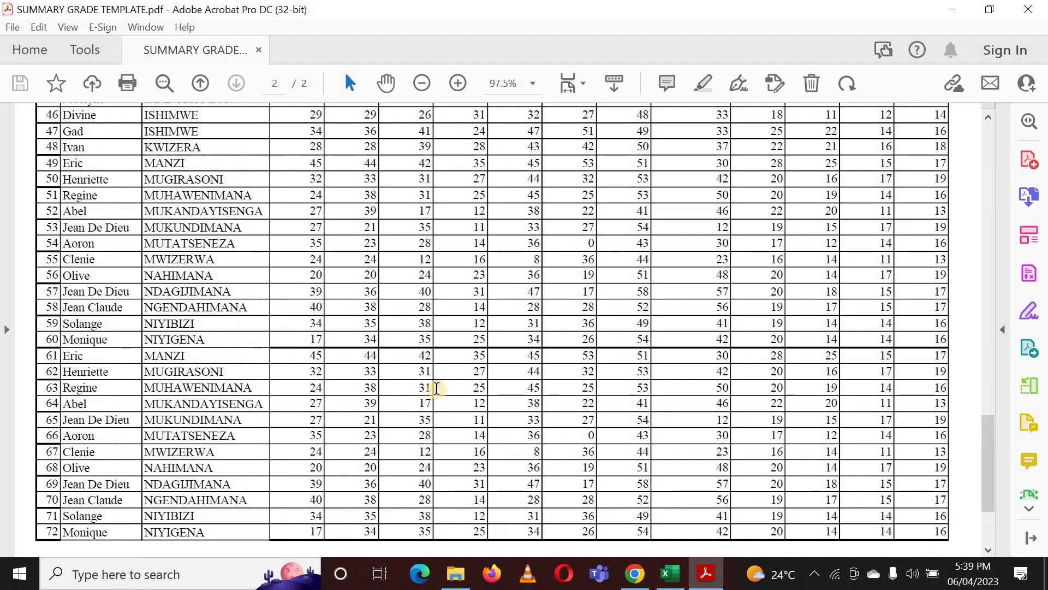
{"action": "scroll", "coordinate": [425, 382], "scroll_direction": "up", "scroll_amount": 4}
{"action": "scroll", "coordinate": [404, 371], "scroll_direction": "up", "scroll_amount": 3}
{"action": "scroll", "coordinate": [411, 376], "scroll_direction": "up", "scroll_amount": 2}
{"action": "scroll", "coordinate": [411, 376], "scroll_direction": "up", "scroll_amount": 10}
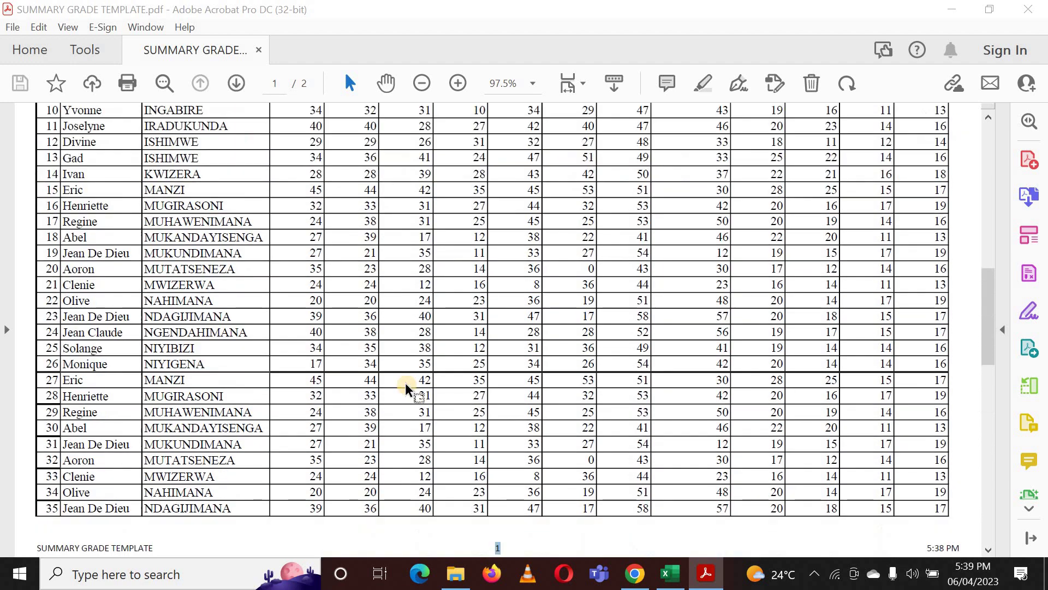
{"action": "scroll", "coordinate": [410, 378], "scroll_direction": "up", "scroll_amount": 2}
{"action": "scroll", "coordinate": [409, 379], "scroll_direction": "up", "scroll_amount": 3}
{"action": "scroll", "coordinate": [407, 382], "scroll_direction": "up", "scroll_amount": 2}
{"action": "scroll", "coordinate": [406, 377], "scroll_direction": "up", "scroll_amount": 2}
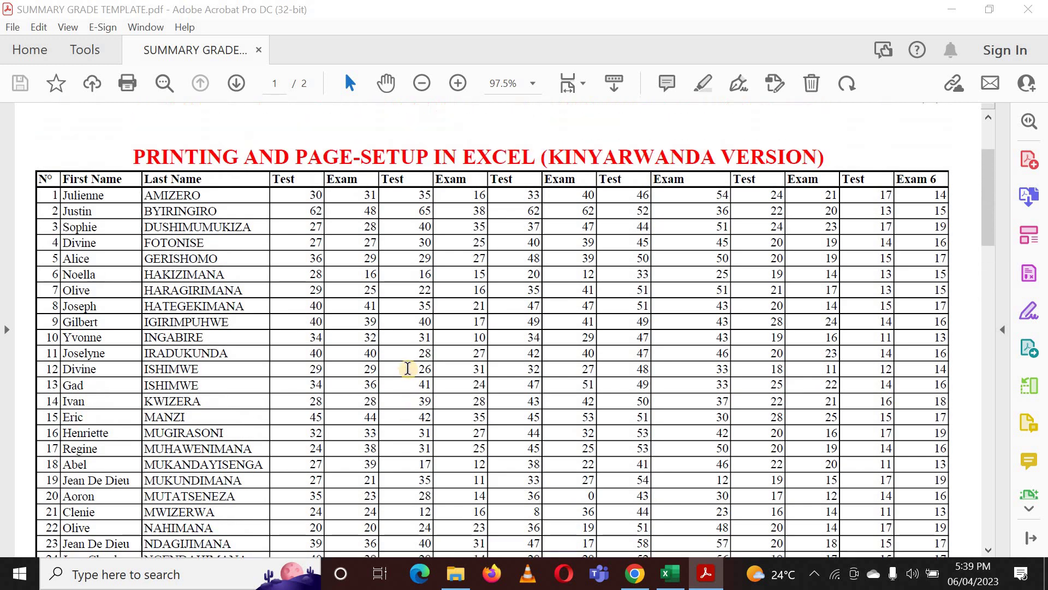
{"action": "scroll", "coordinate": [395, 365], "scroll_direction": "up", "scroll_amount": 2}
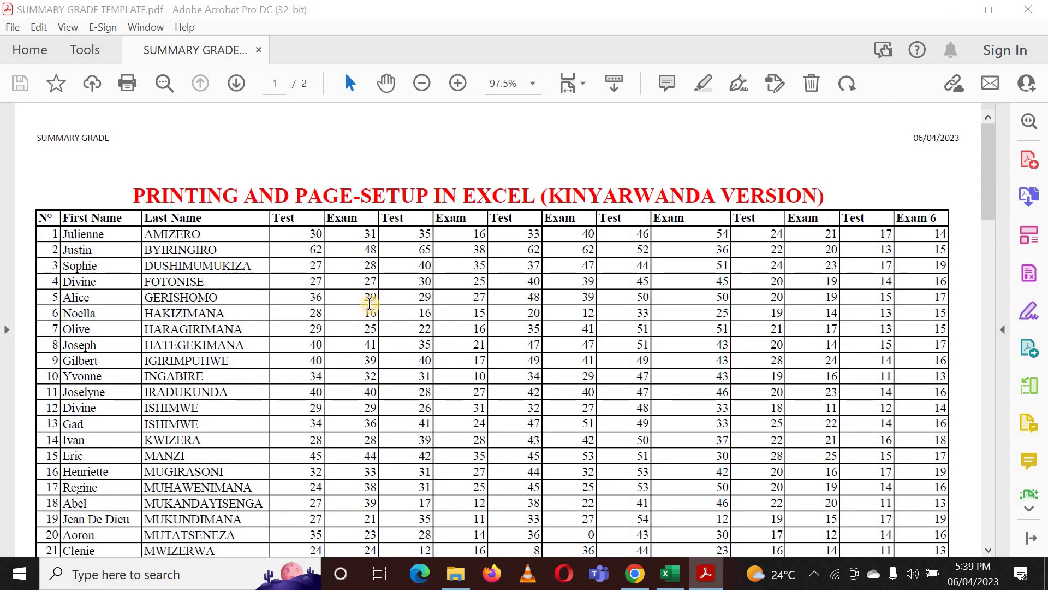
Step: Review page 2: repeated column headings above students 36–72 and footer numbered 2
{"action": "left_click", "coordinate": [385, 348]}
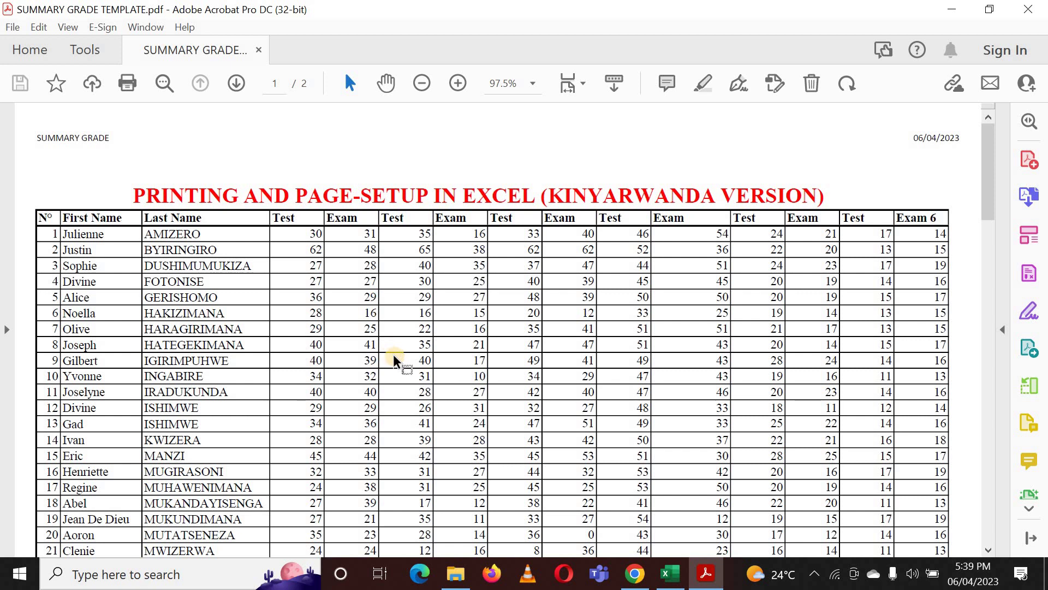
{"action": "scroll", "coordinate": [371, 361], "scroll_direction": "down", "scroll_amount": 4}
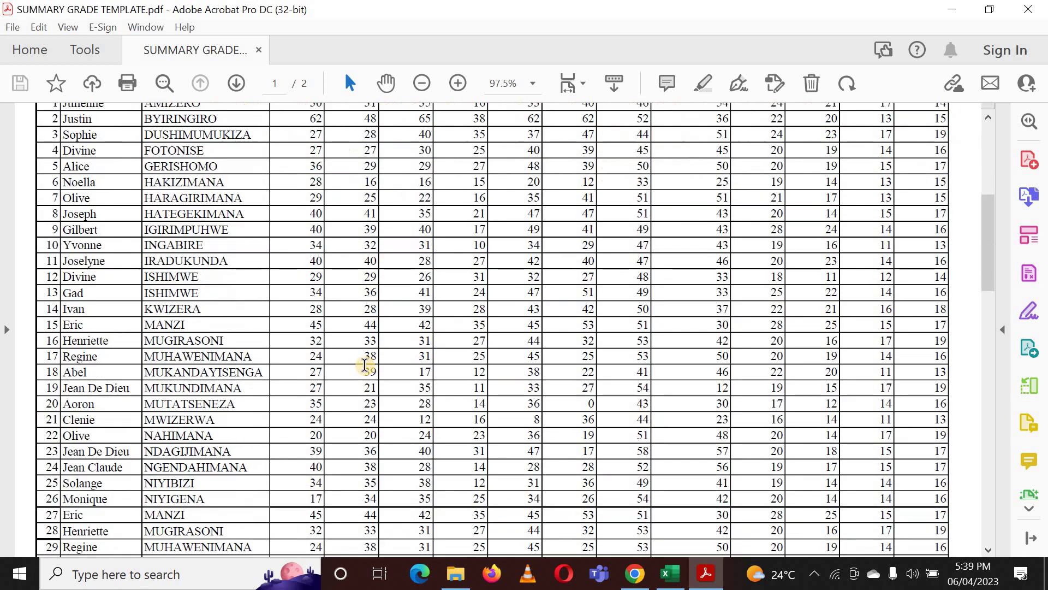
{"action": "scroll", "coordinate": [366, 362], "scroll_direction": "down", "scroll_amount": 2}
{"action": "scroll", "coordinate": [365, 361], "scroll_direction": "down", "scroll_amount": 1}
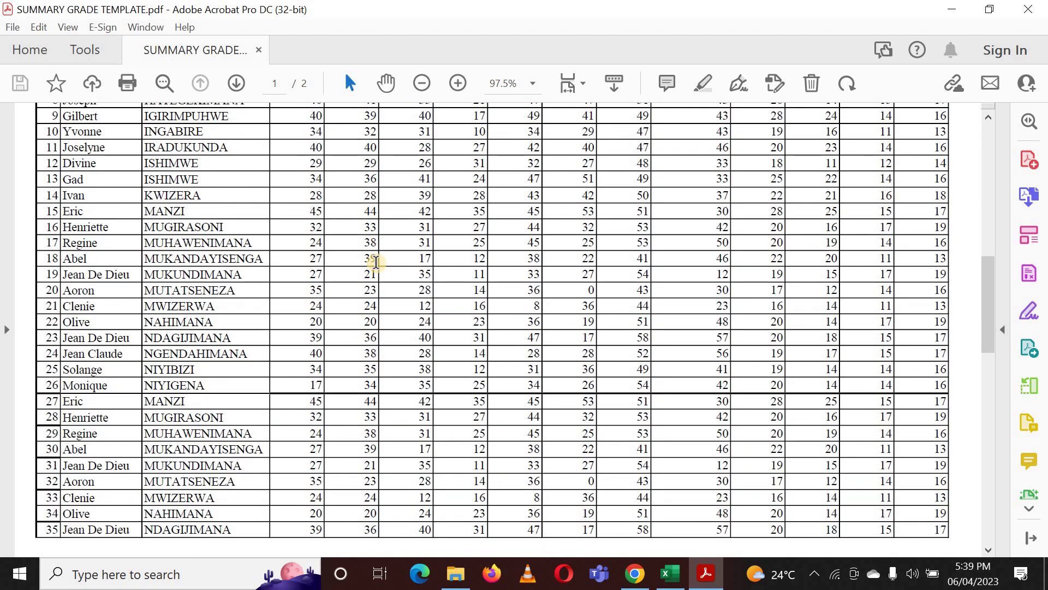
{"action": "scroll", "coordinate": [351, 287], "scroll_direction": "down", "scroll_amount": 1}
{"action": "scroll", "coordinate": [344, 306], "scroll_direction": "down", "scroll_amount": 11}
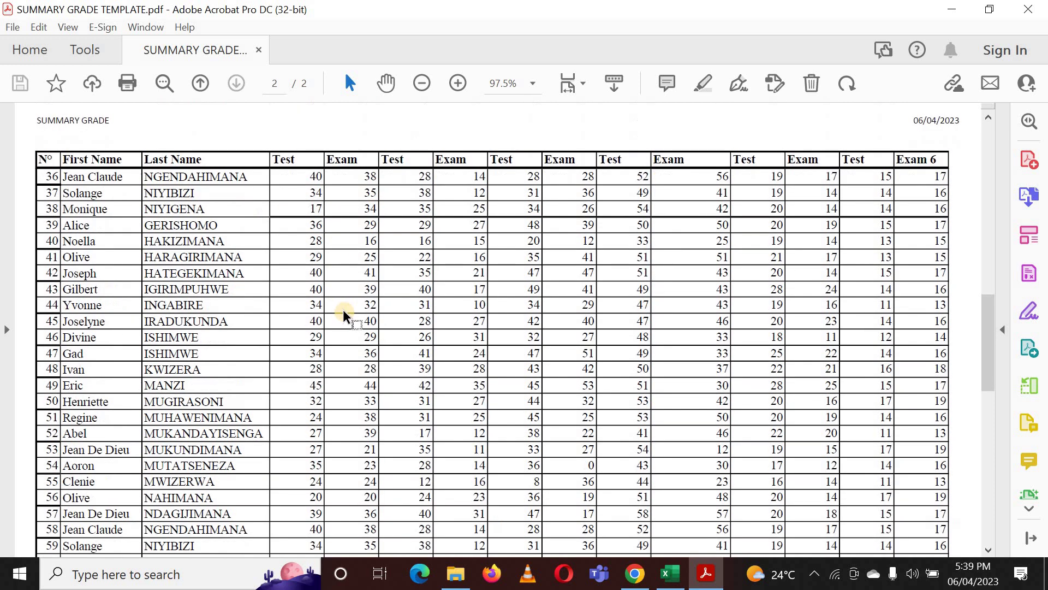
{"action": "scroll", "coordinate": [344, 311], "scroll_direction": "down", "scroll_amount": 1}
{"action": "scroll", "coordinate": [344, 317], "scroll_direction": "down", "scroll_amount": 3}
{"action": "scroll", "coordinate": [345, 315], "scroll_direction": "down", "scroll_amount": 2}
{"action": "scroll", "coordinate": [345, 319], "scroll_direction": "down", "scroll_amount": 2}
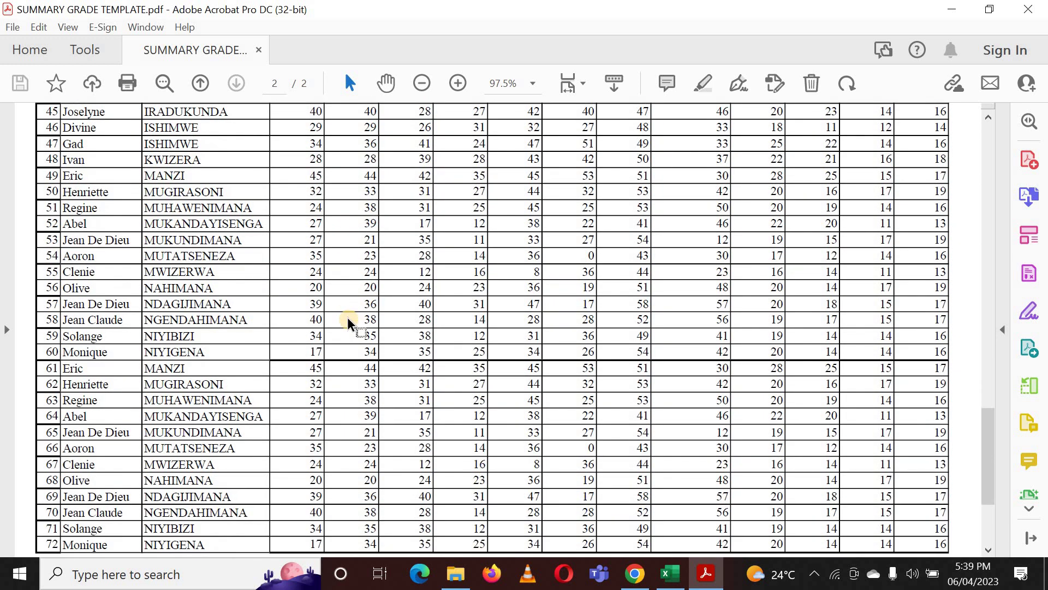
{"action": "scroll", "coordinate": [349, 341], "scroll_direction": "down", "scroll_amount": 2}
{"action": "scroll", "coordinate": [351, 339], "scroll_direction": "down", "scroll_amount": 1}
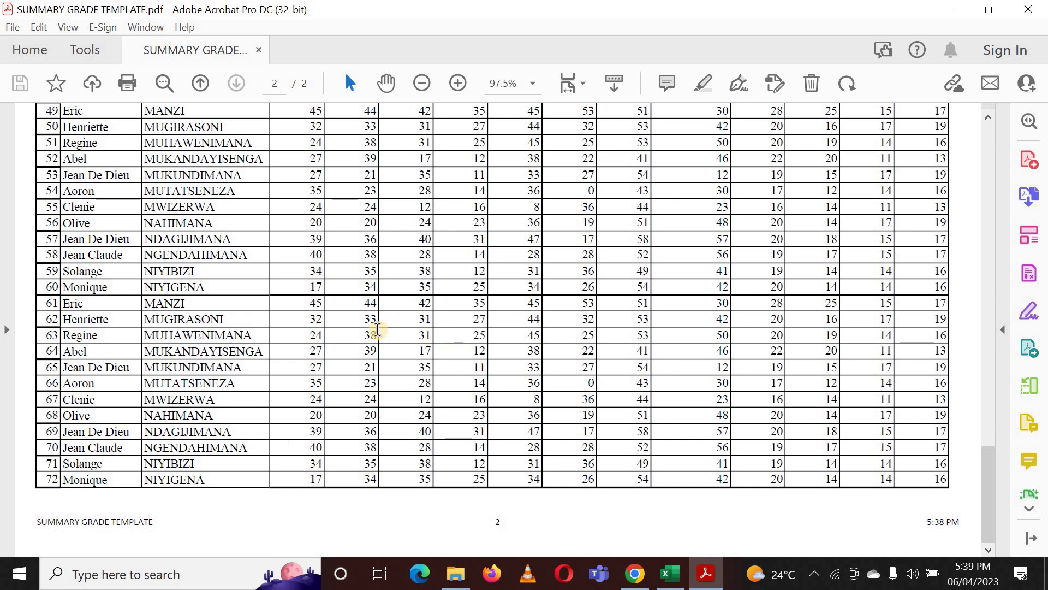
{"action": "scroll", "coordinate": [377, 343], "scroll_direction": "up", "scroll_amount": 2}
{"action": "scroll", "coordinate": [380, 342], "scroll_direction": "up", "scroll_amount": 2}
{"action": "scroll", "coordinate": [384, 340], "scroll_direction": "up", "scroll_amount": 2}
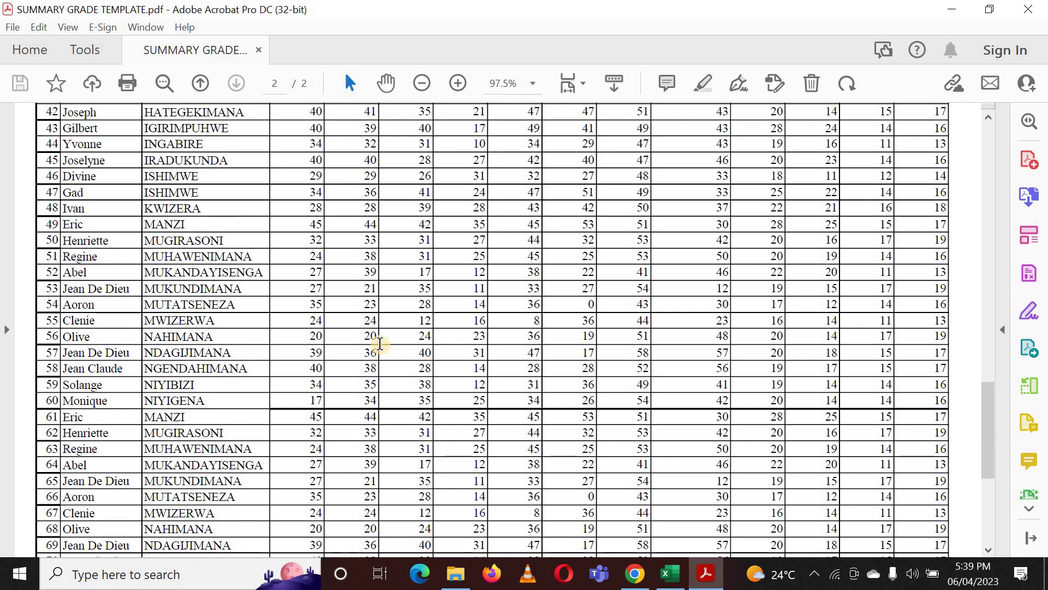